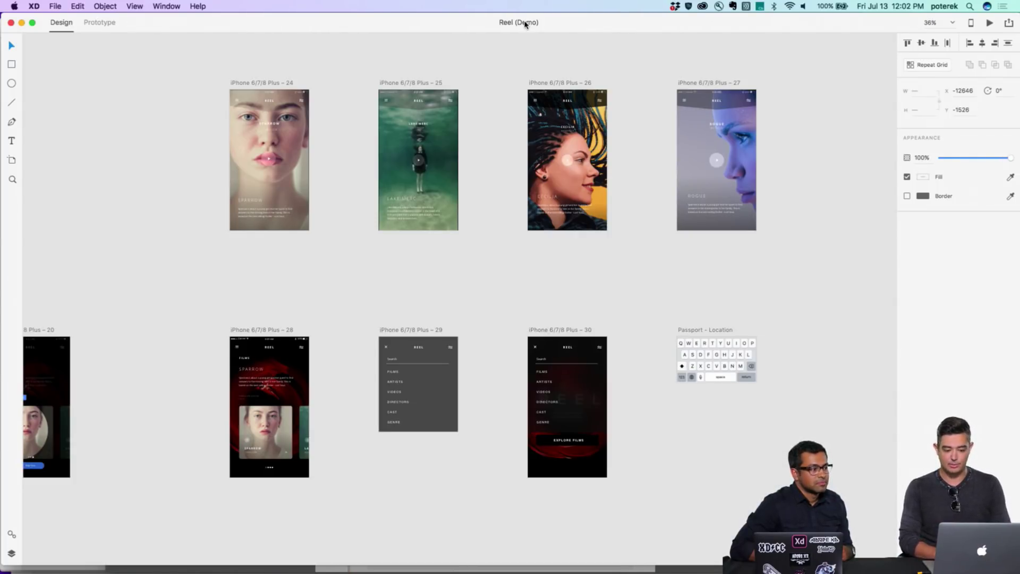
# - Create a new iPhone 6/7/8 document and draw a full-width rectangle of 375 by 150 at the artboard's upper edge
pyautogui.click(55, 6)
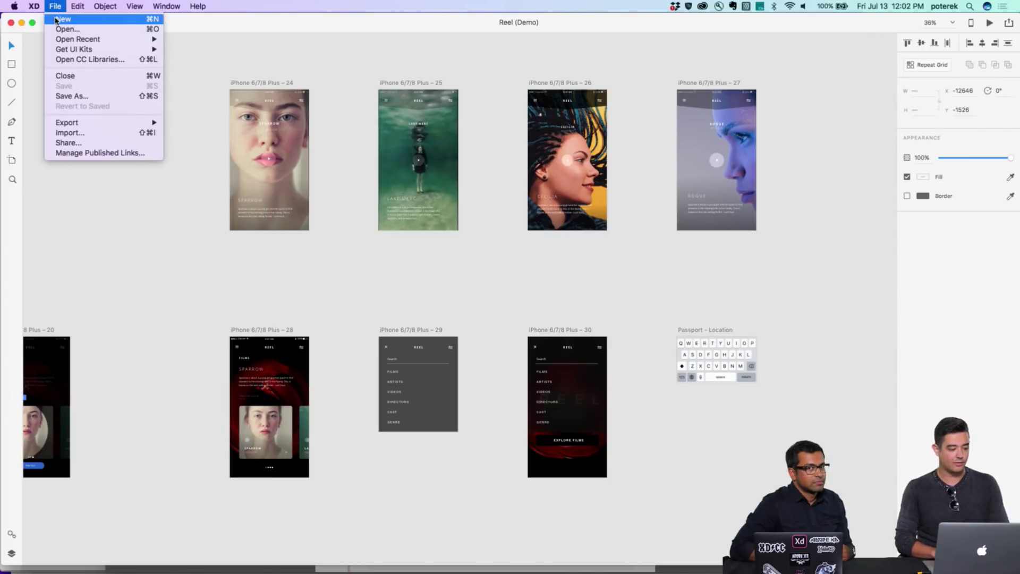
pyautogui.click(56, 20)
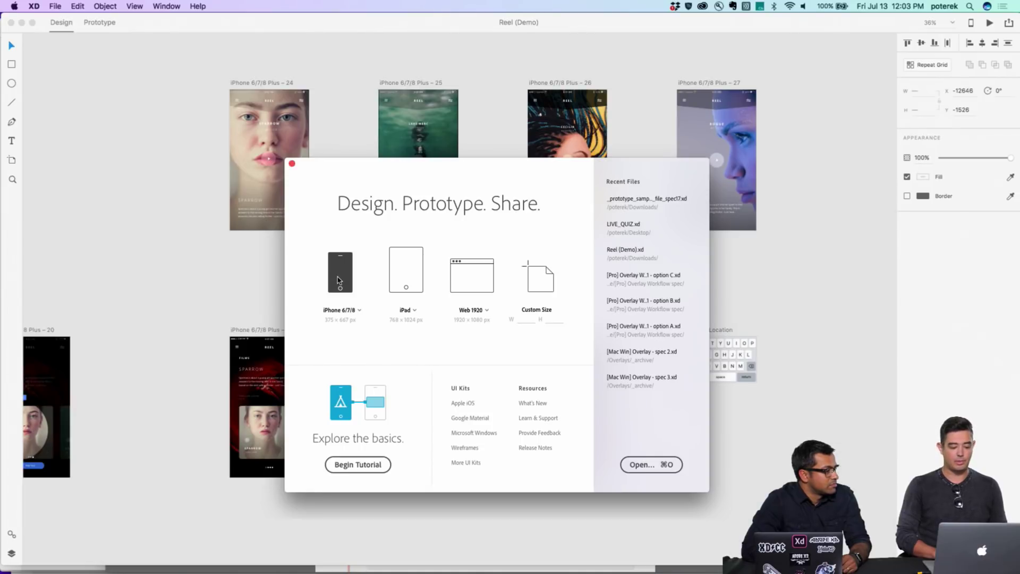
pyautogui.click(339, 282)
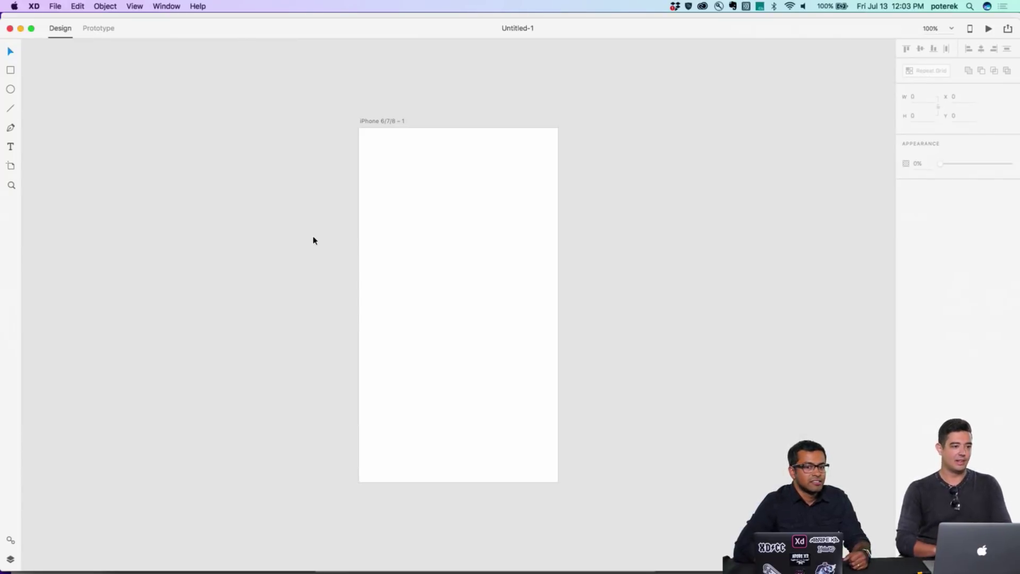
pyautogui.click(11, 70)
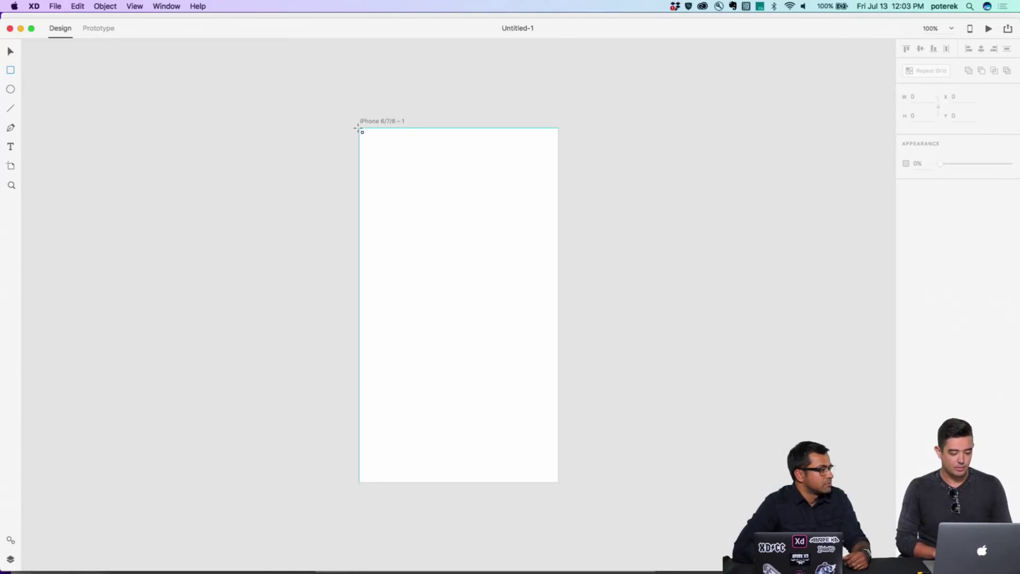
pyautogui.moveTo(359, 128)
pyautogui.mouseDown()
pyautogui.moveTo(608, 218)
pyautogui.moveTo(558, 207)
pyautogui.mouseUp()
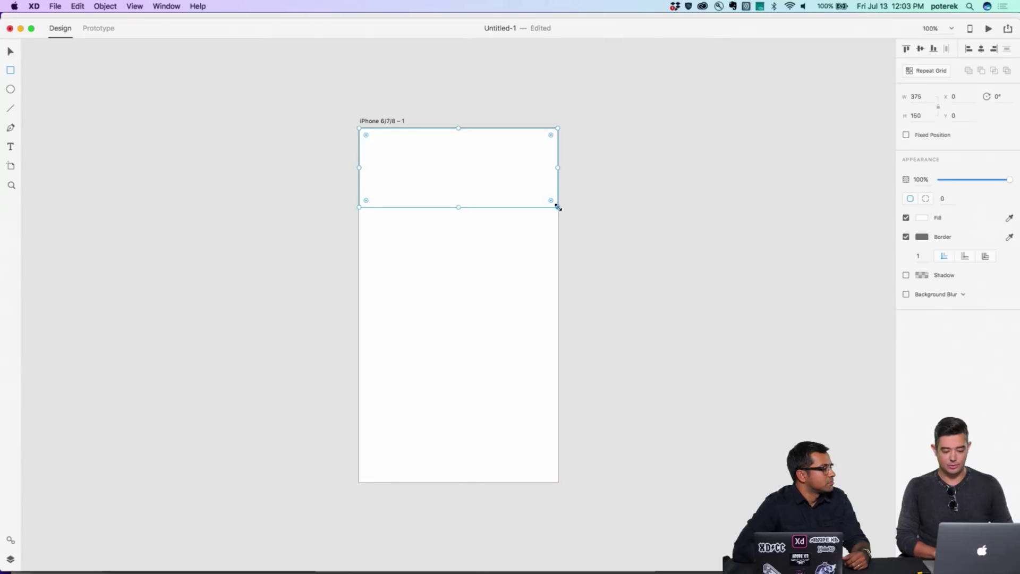
# - Duplicate the artboard beside the original and move the copy's rectangle down to its lower edge, at Y about 524
pyautogui.press('v')
pyautogui.moveTo(394, 121); pyautogui.dragTo(650, 115)
pyautogui.moveTo(690, 164); pyautogui.dragTo(698, 444)
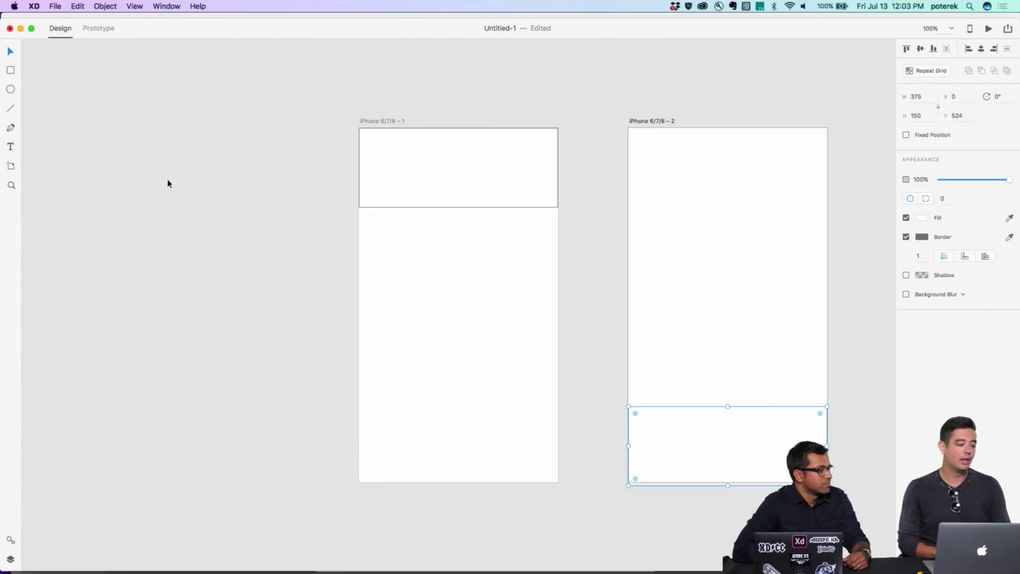
# - In Prototype mode, link the first artboard's rectangle to the second artboard with a Dissolve transition, Ease Out easing and 0.4 s duration
pyautogui.click(99, 29)
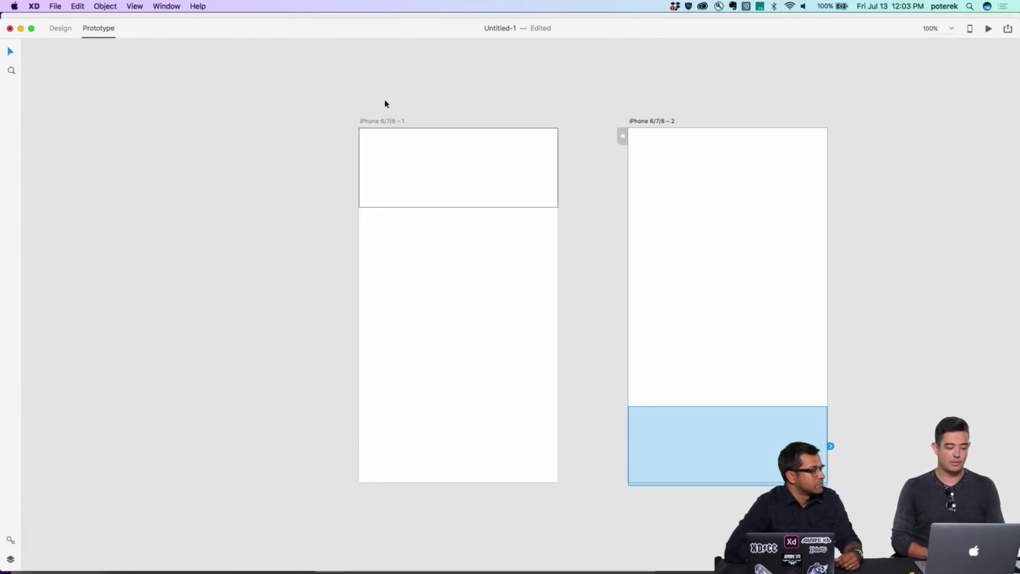
pyautogui.click(387, 121)
pyautogui.click(440, 155)
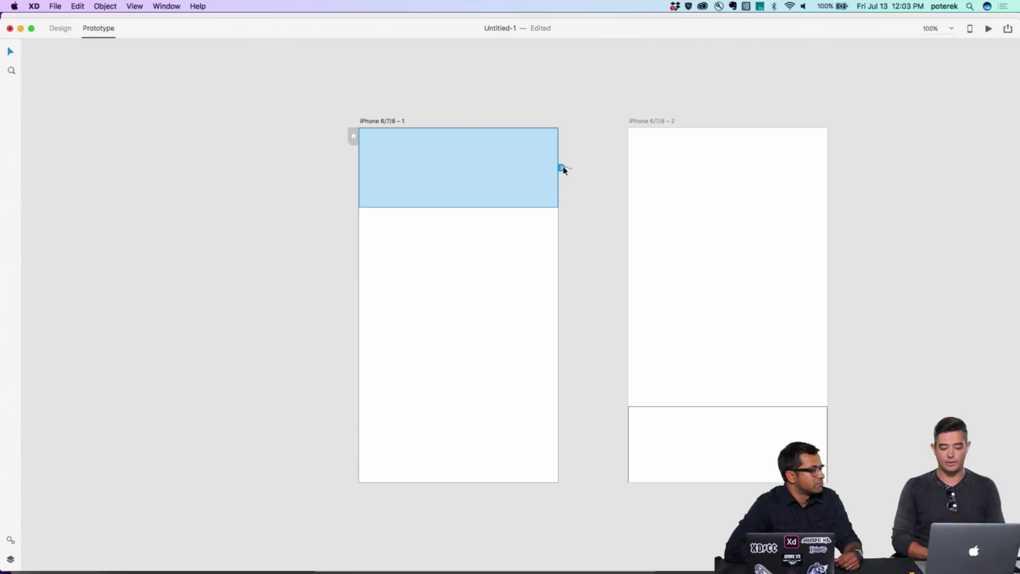
pyautogui.moveTo(560, 168); pyautogui.dragTo(658, 250)
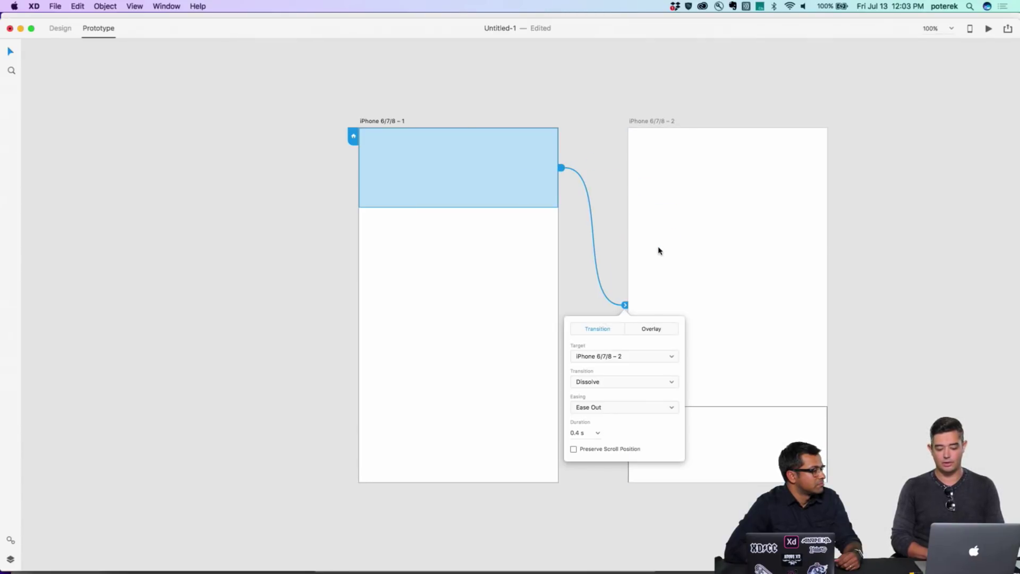
pyautogui.click(465, 175)
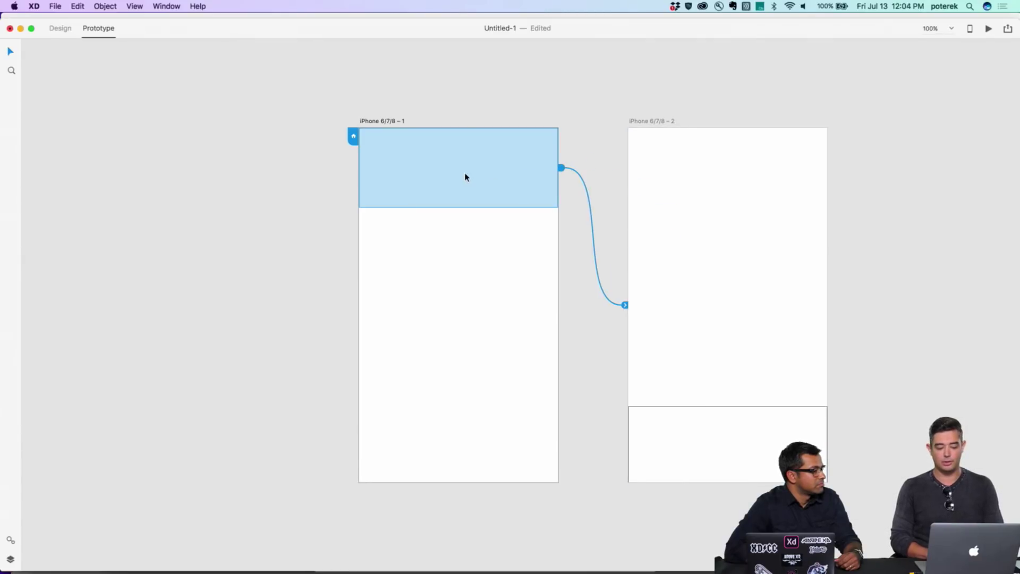
# - Preview the prototype in the preview window and close it
pyautogui.click(988, 29)
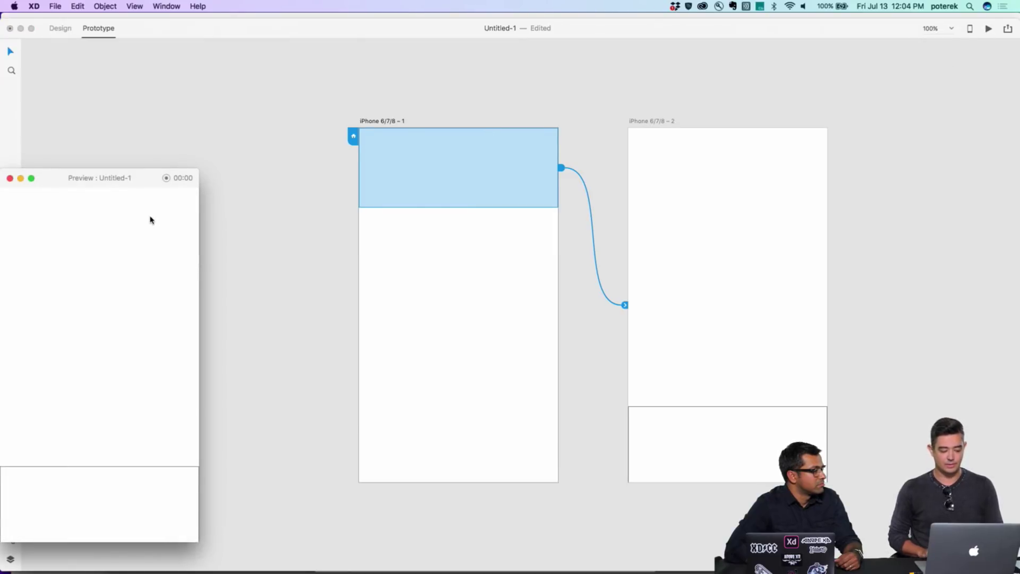
pyautogui.moveTo(133, 179); pyautogui.dragTo(347, 105)
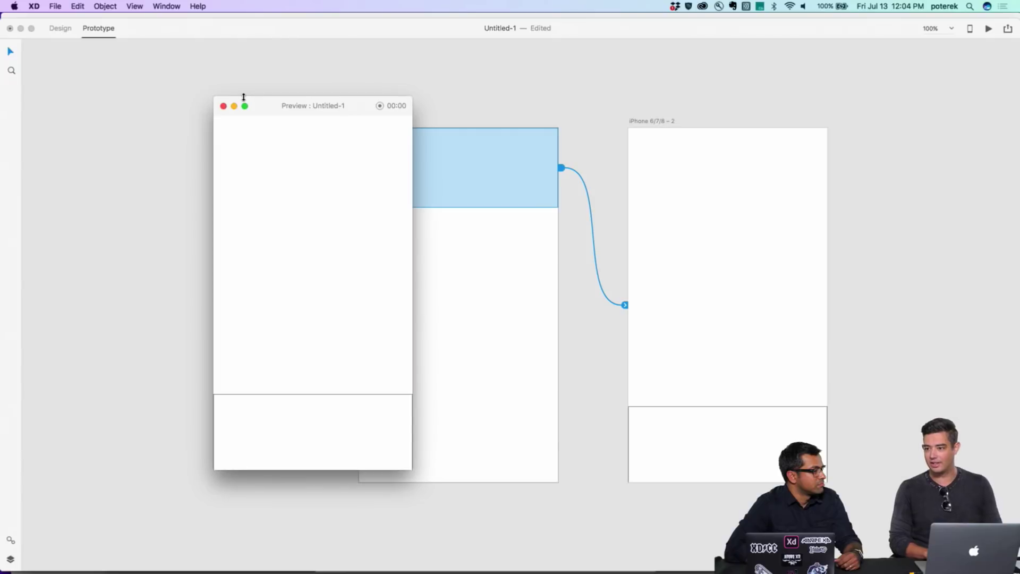
pyautogui.click(224, 105)
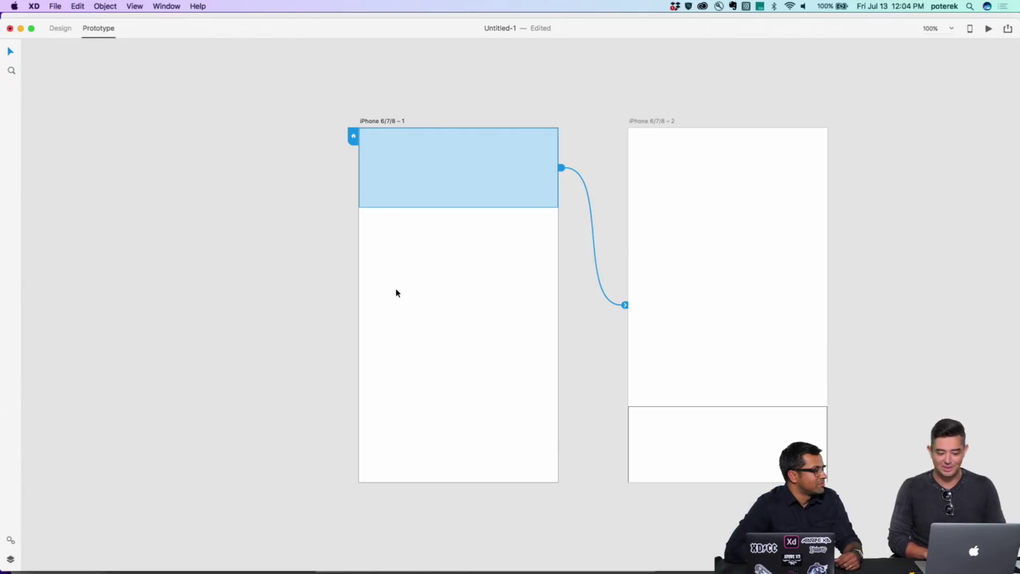
# - Look at the publishing options for the prototype and dismiss them without publishing
pyautogui.click(451, 107)
pyautogui.click(441, 181)
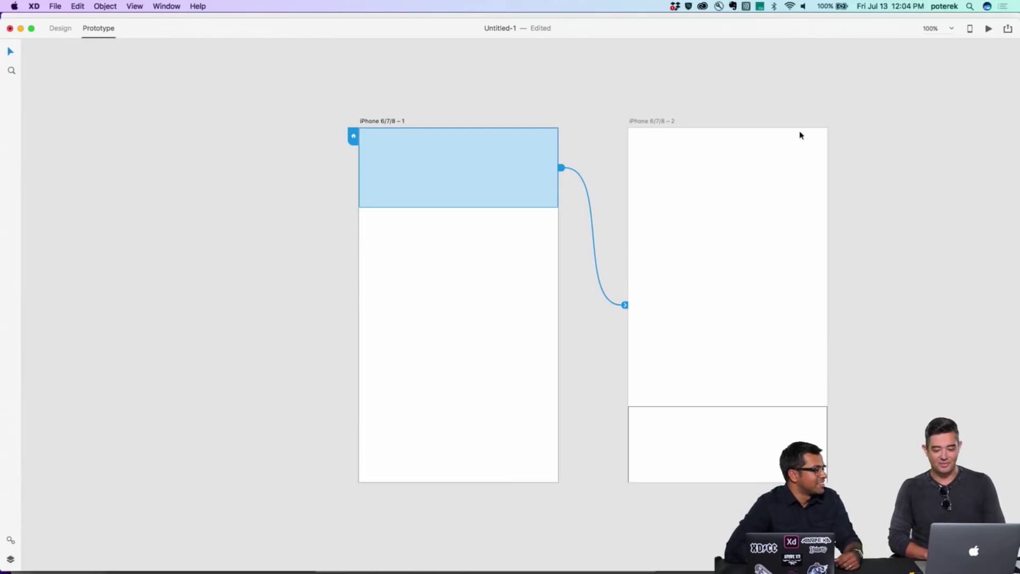
pyautogui.click(1007, 29)
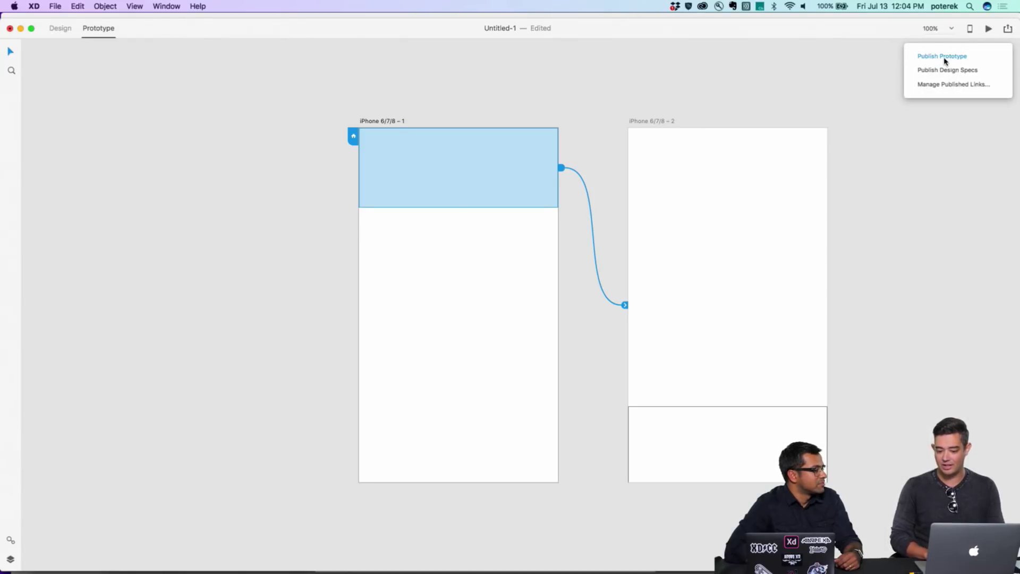
pyautogui.click(570, 73)
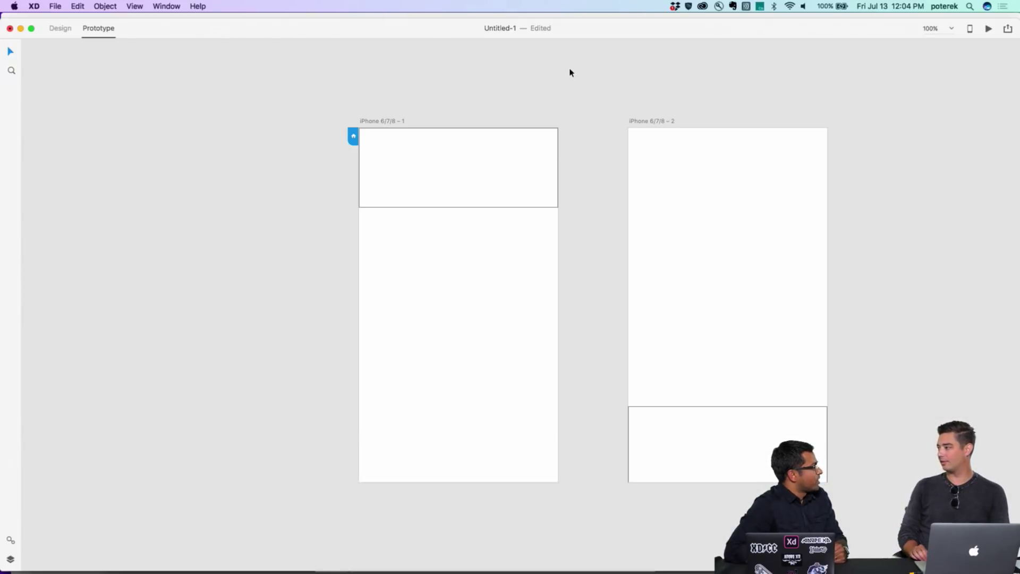
pyautogui.press('super+Tab')
pyautogui.press('super+shift+Tab')
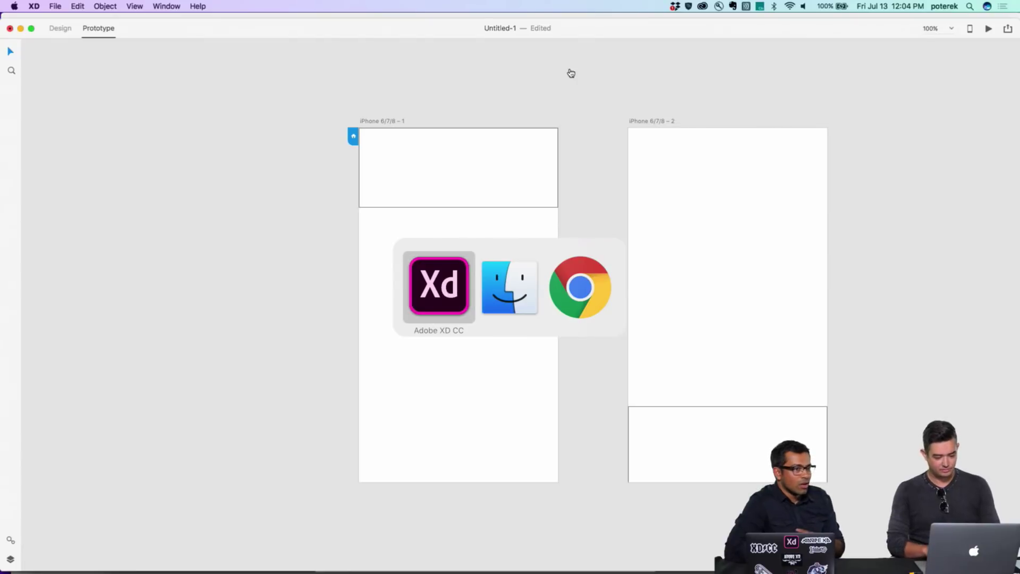
pyautogui.click(426, 297)
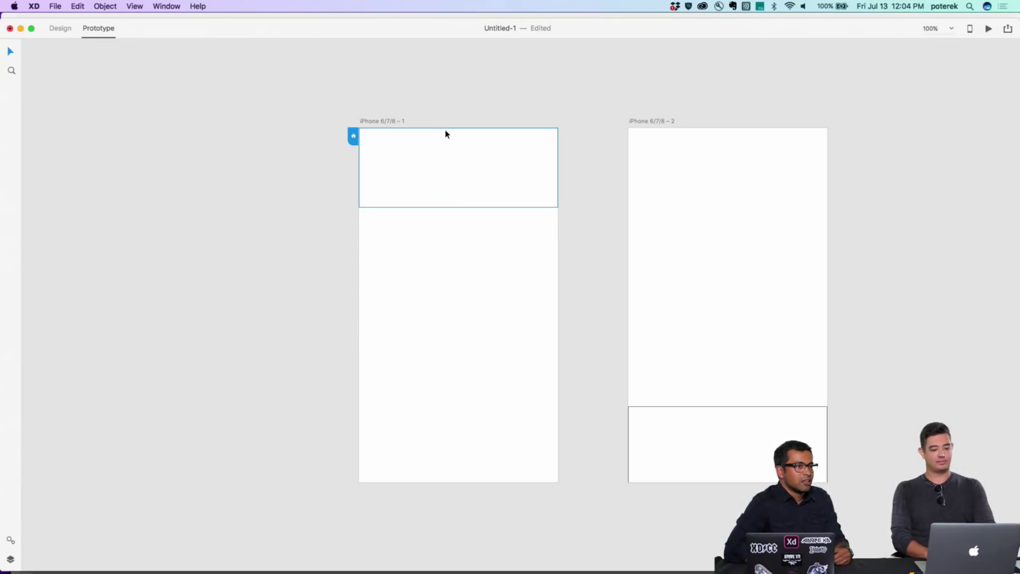
pyautogui.moveTo(414, 28); pyautogui.dragTo(412, 20)
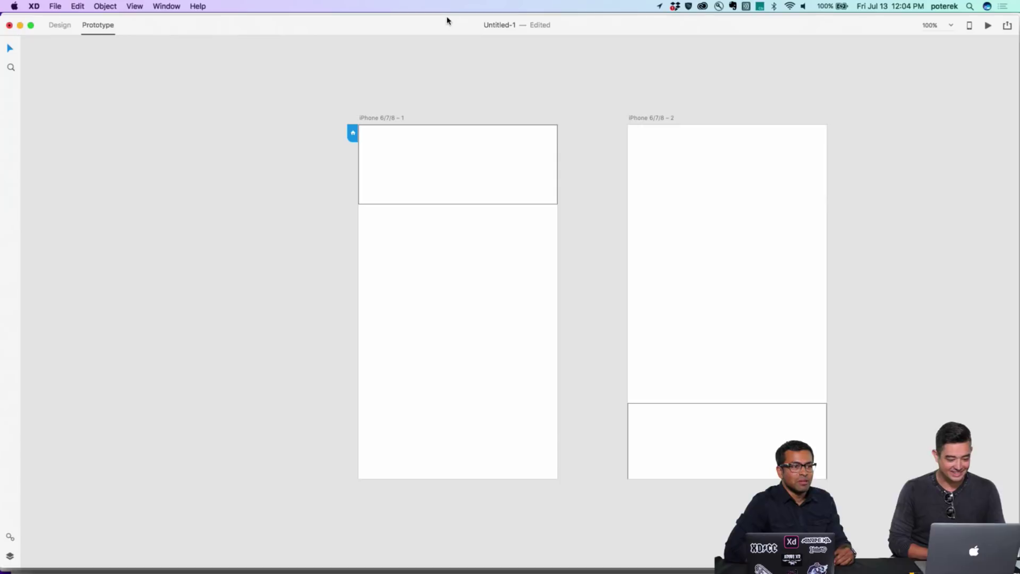
pyautogui.moveTo(446, 25); pyautogui.dragTo(446, 23)
# - Switch to Chrome and examine the enlarged Mount Cook landing screen design in the second tweet
pyautogui.press('super+Tab')
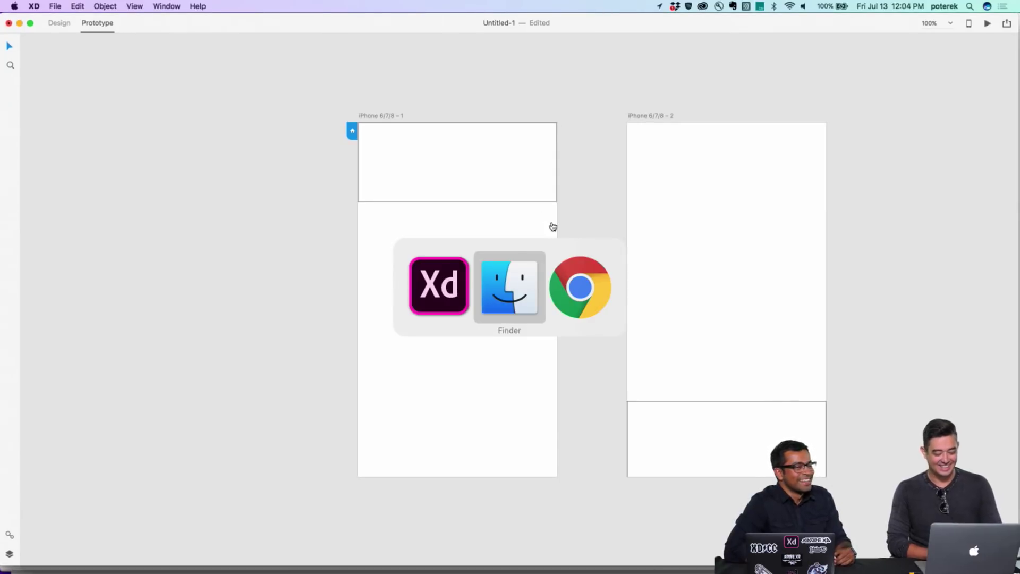
pyautogui.press('super+Tab')
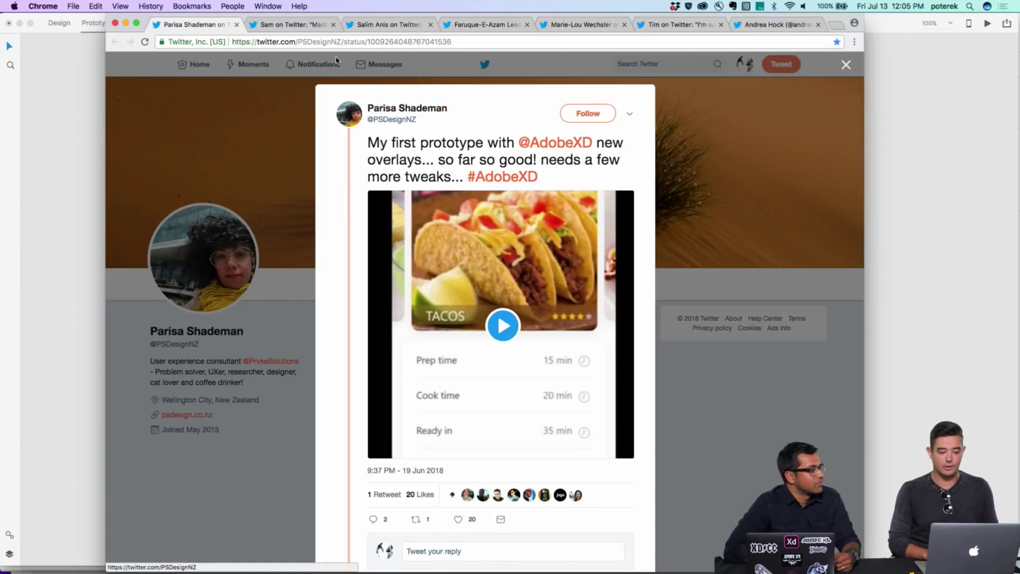
pyautogui.click(303, 25)
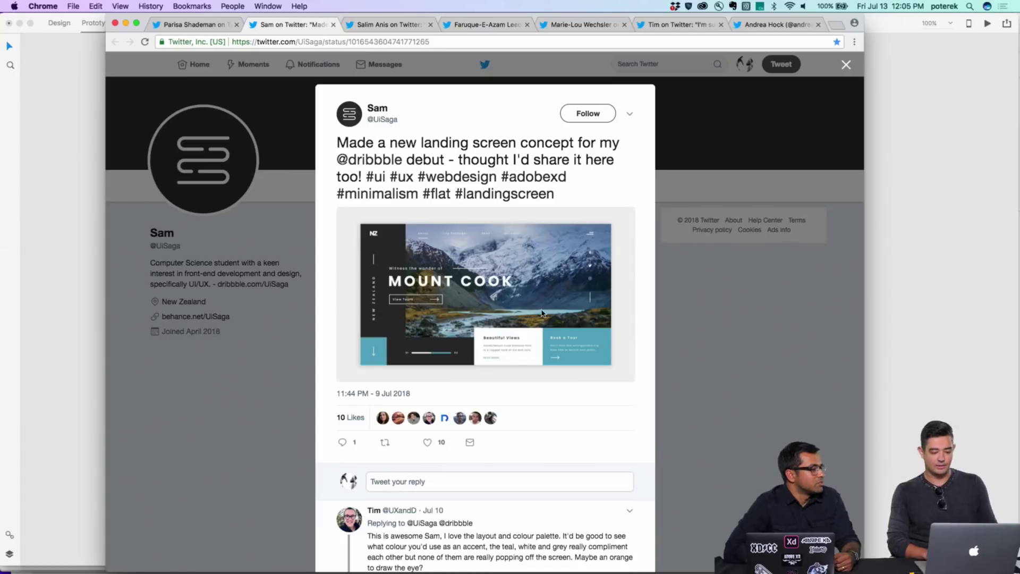
pyautogui.click(509, 270)
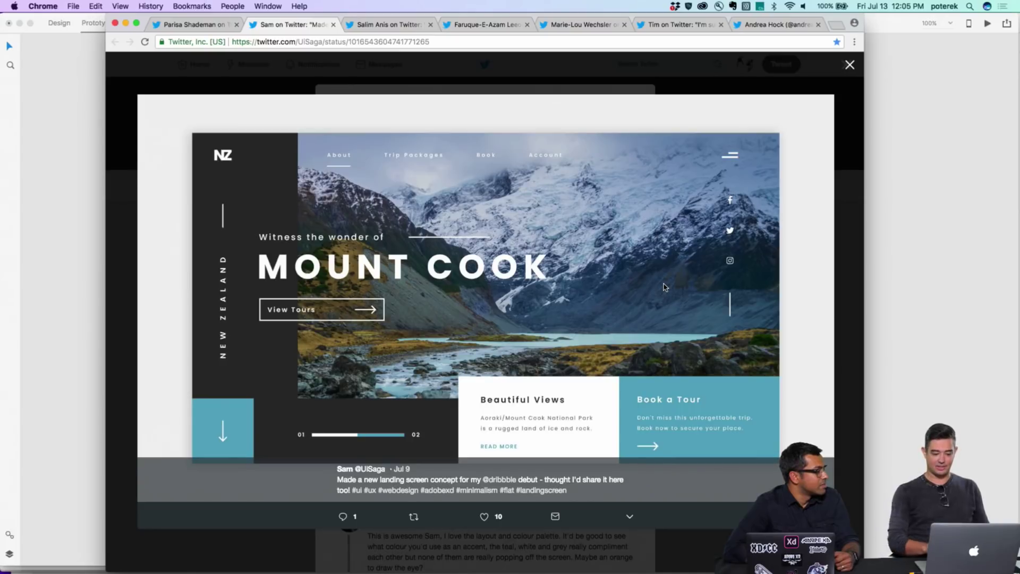
pyautogui.click(849, 67)
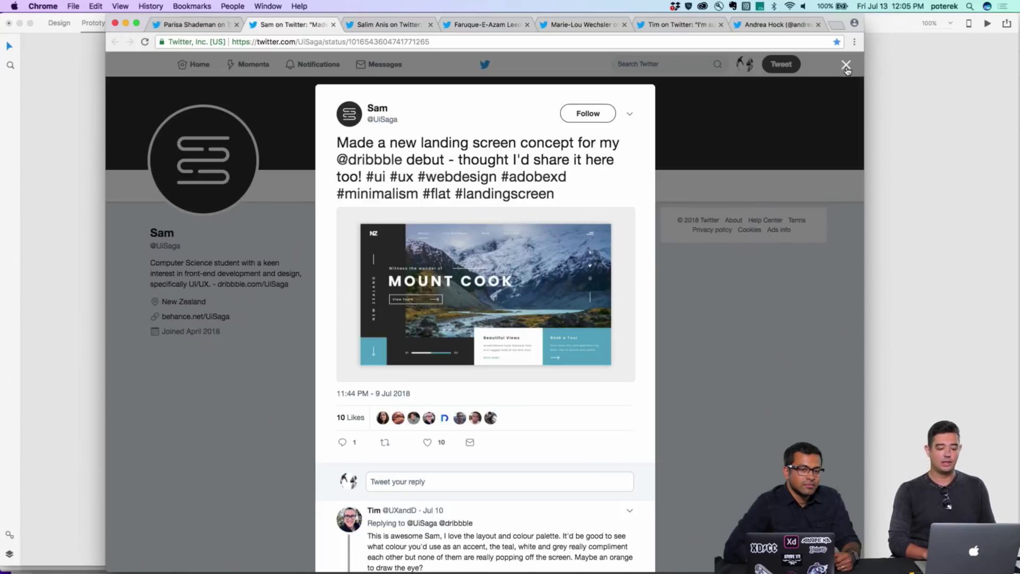
# - View the light and dark versions of the BitTorrent UWP app design at full size
pyautogui.click(378, 24)
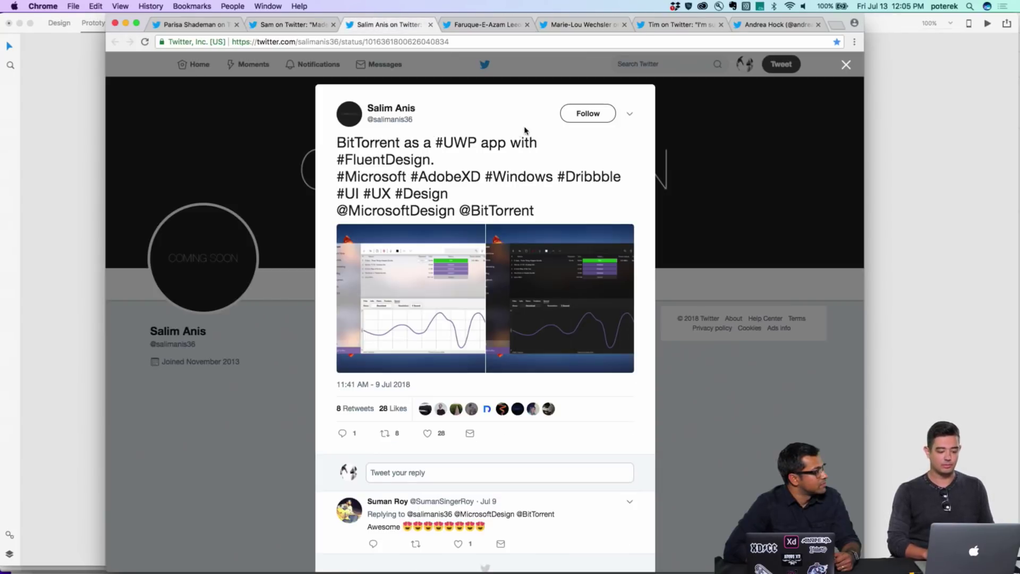
pyautogui.click(428, 267)
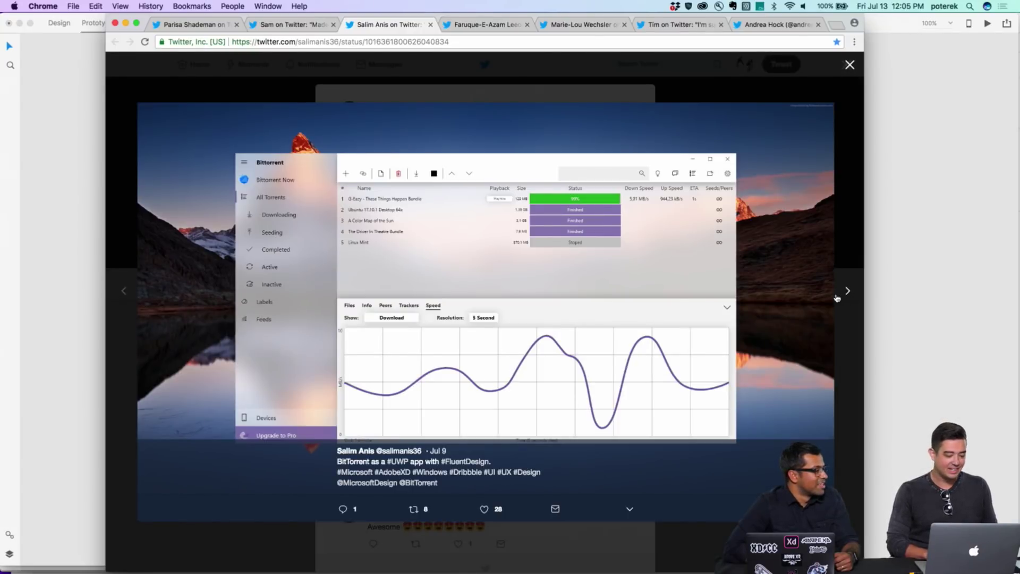
pyautogui.click(847, 293)
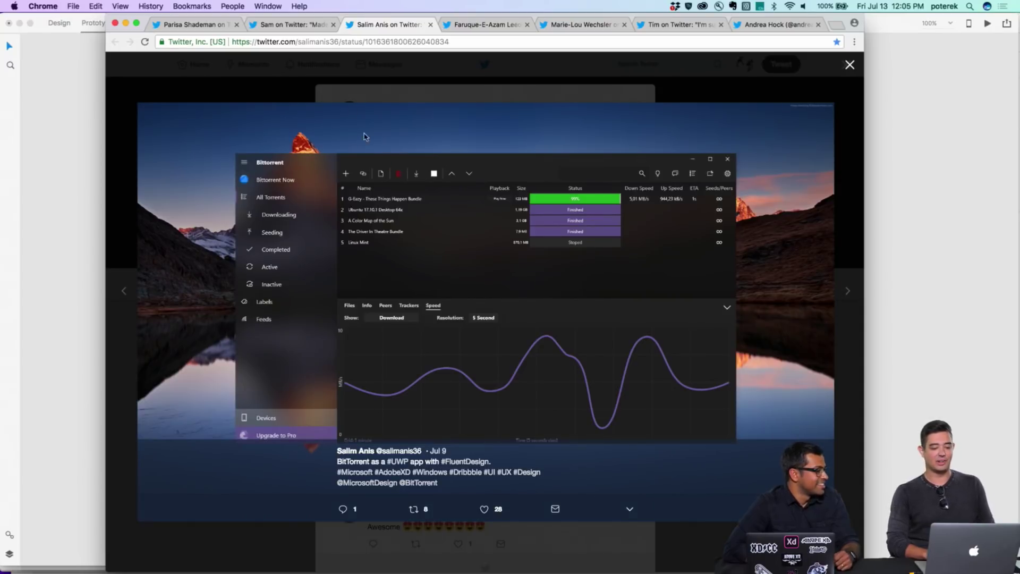
# - Examine the tweet with the QR code scanning and payment screens, and open the tweet showing the totem illustrations
pyautogui.click(479, 25)
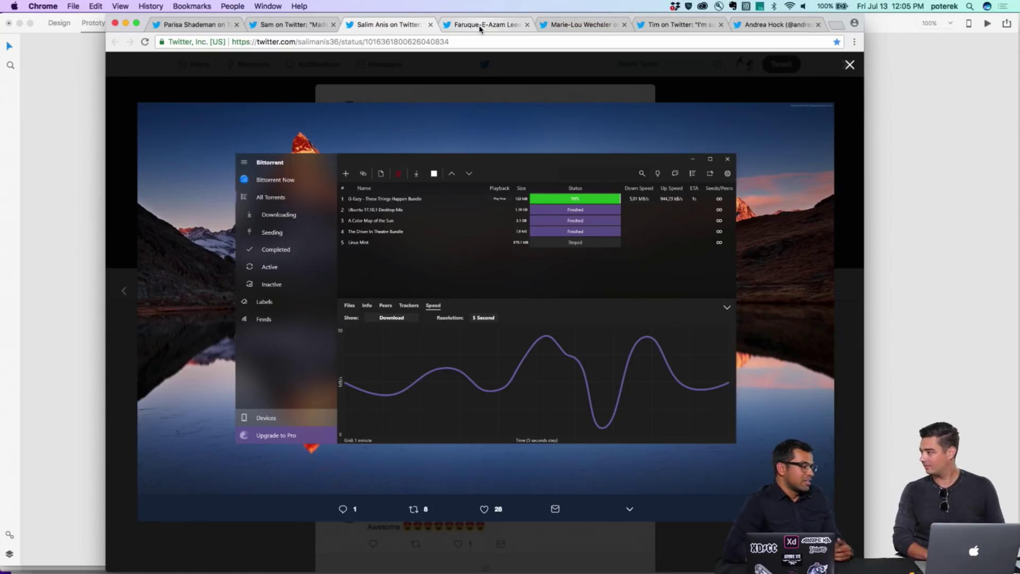
pyautogui.scroll(-3, 530, 275)
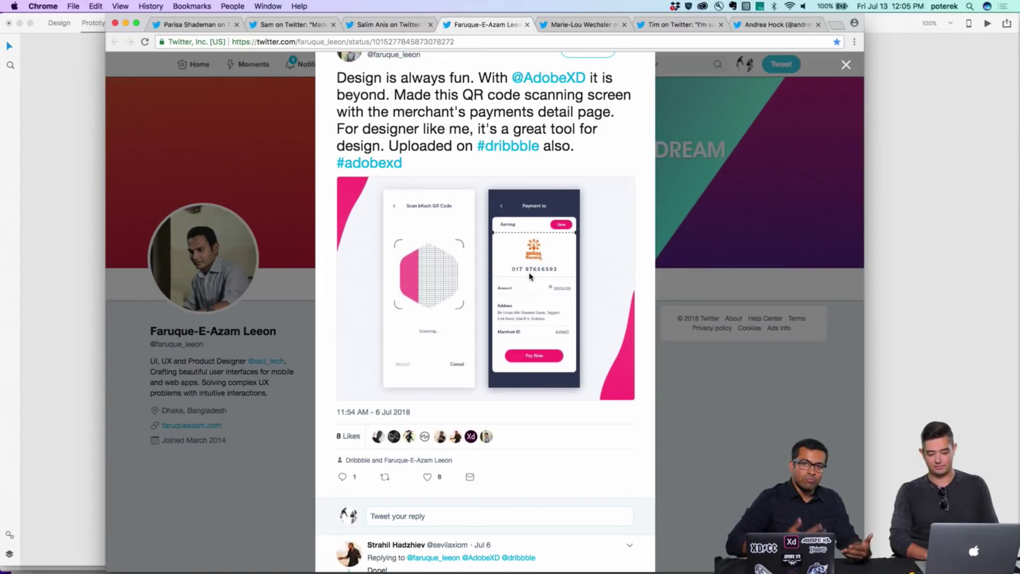
pyautogui.scroll(-1, 530, 275)
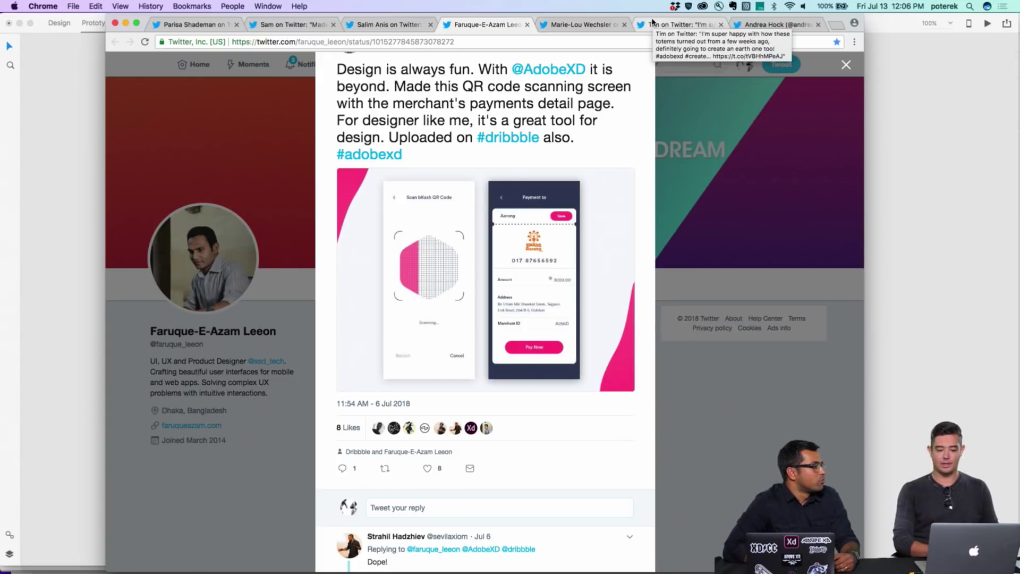
pyautogui.click(675, 25)
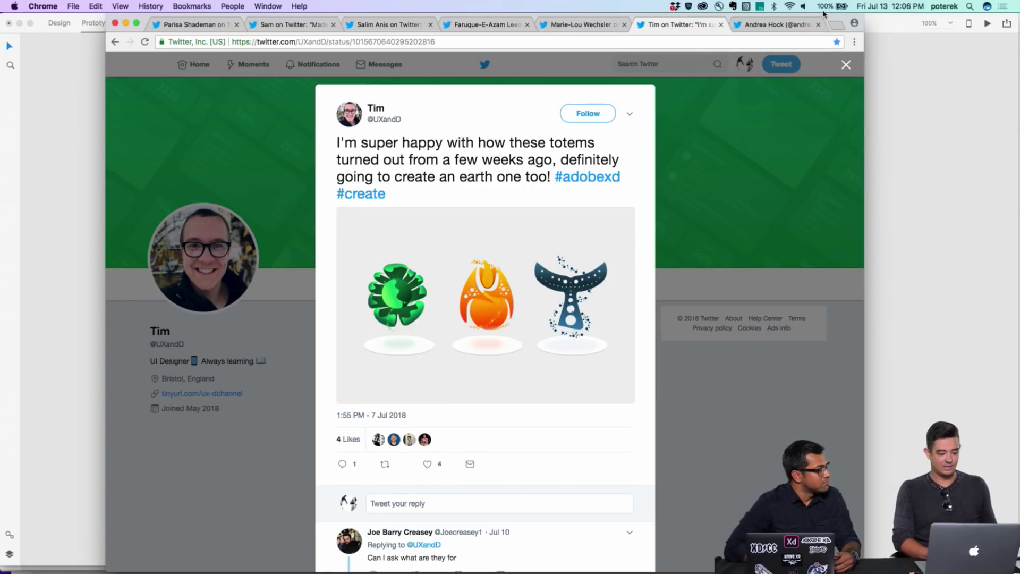
# - Open the 2018 Adobe Creative Resident's Twitter profile and look through the tweets down to the animated pet app design
pyautogui.click(766, 26)
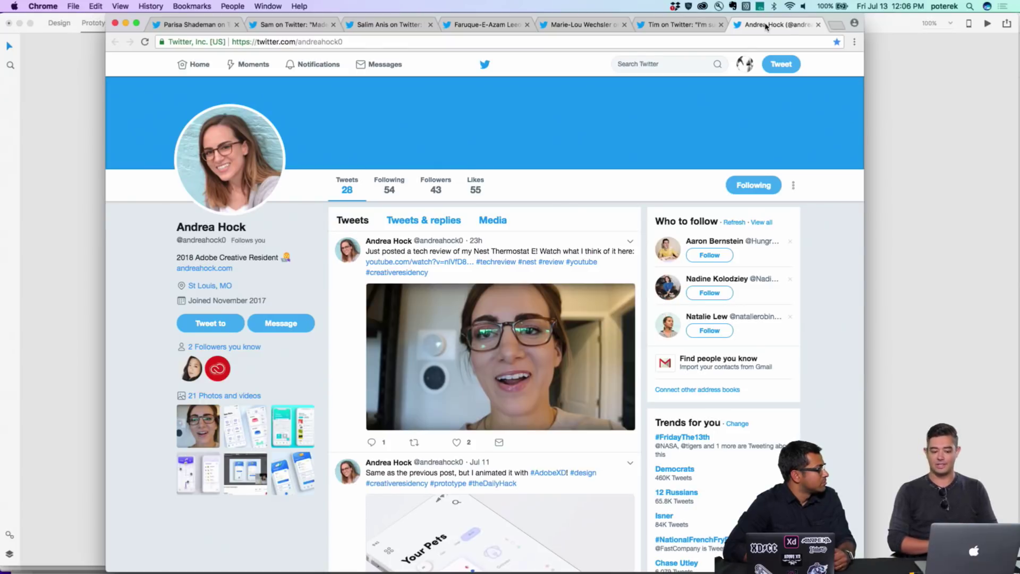
pyautogui.scroll(-2, 463, 310)
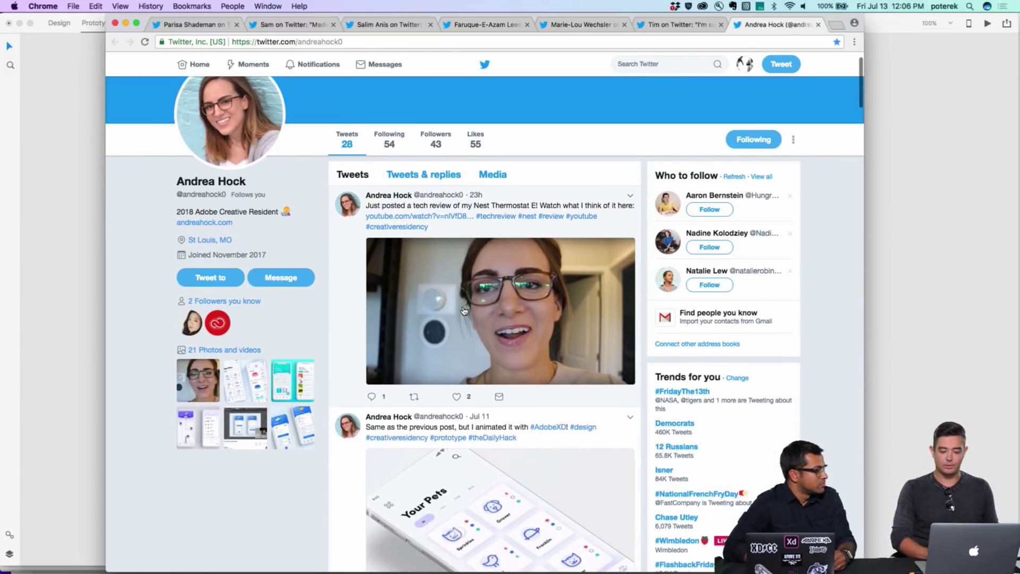
pyautogui.scroll(1, 464, 311)
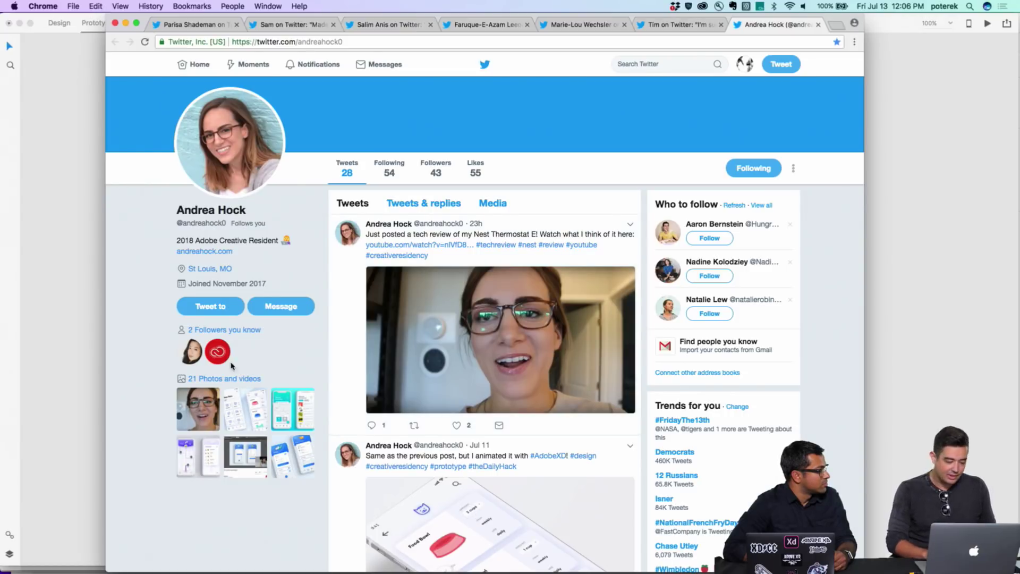
pyautogui.scroll(-5, 488, 237)
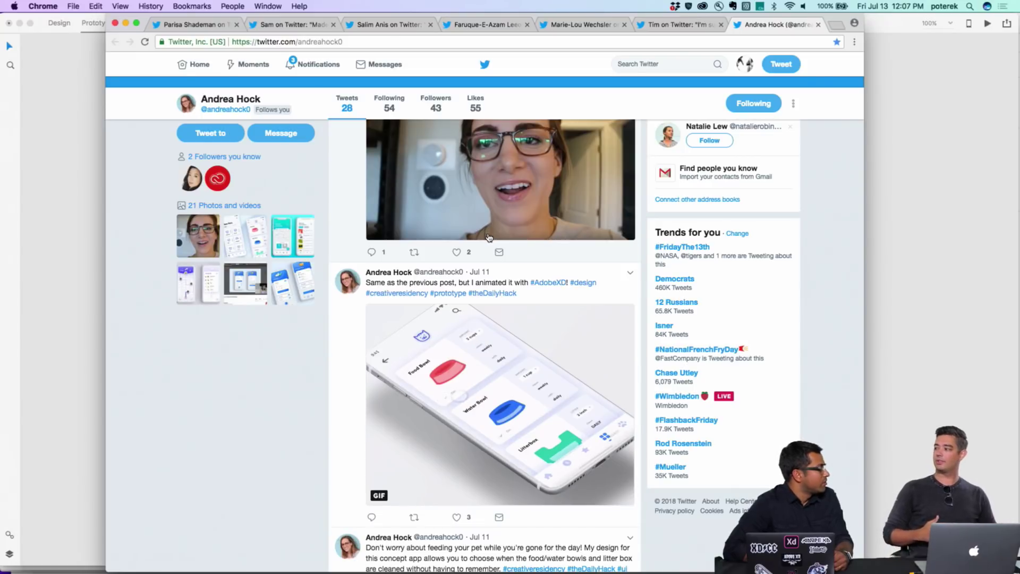
# - Look through the resident's pet care, podcast commute and grocery route app designs on the Twitter profile
pyautogui.scroll(-10, 479, 361)
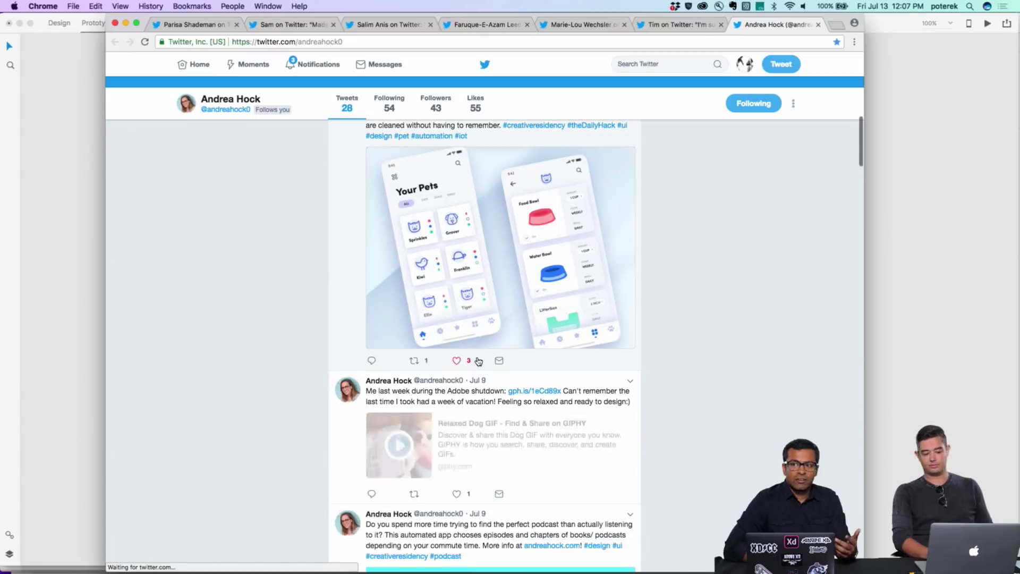
pyautogui.scroll(-3, 479, 361)
pyautogui.scroll(-3, 477, 360)
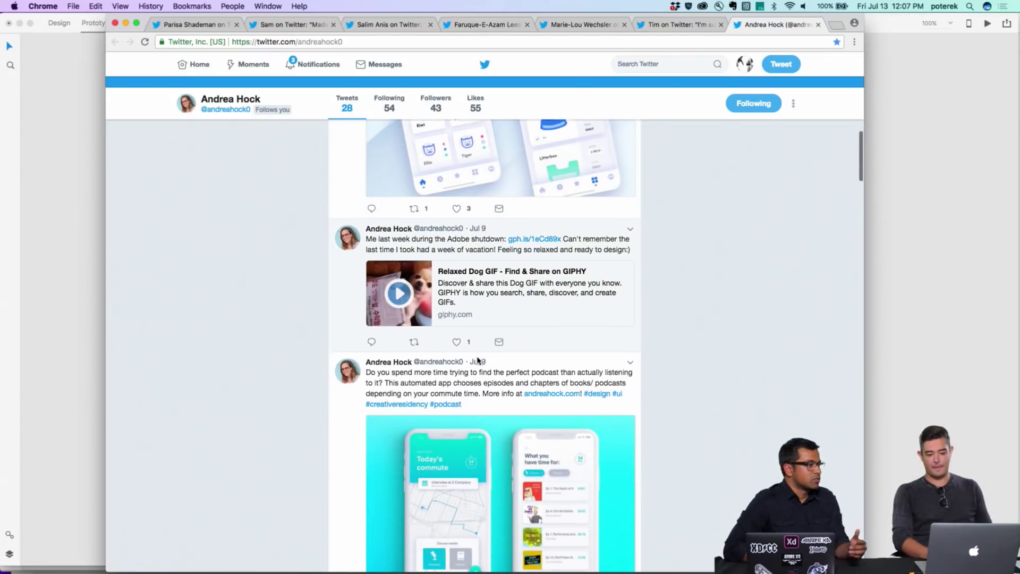
pyautogui.scroll(-3, 478, 361)
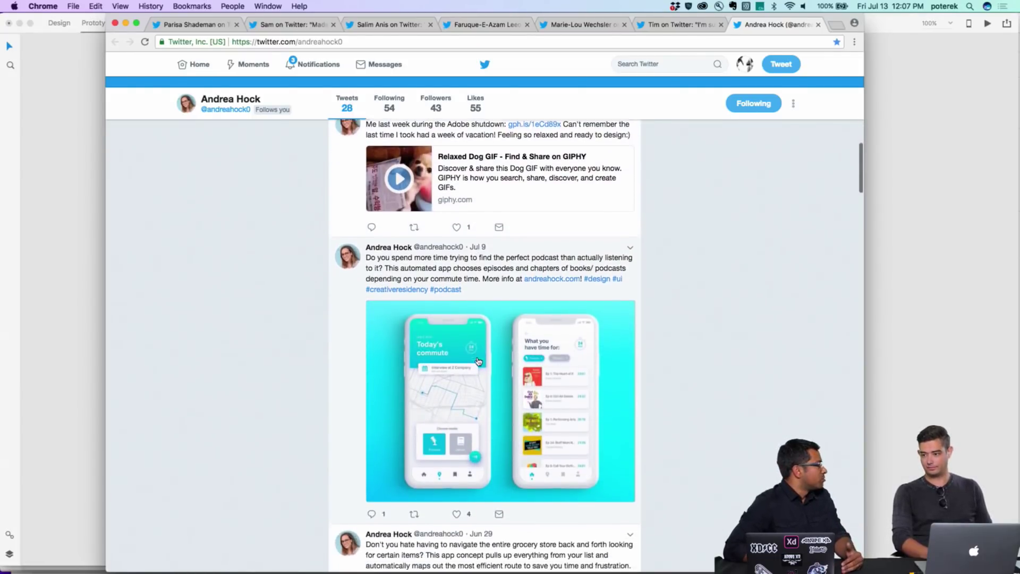
pyautogui.scroll(-3, 479, 361)
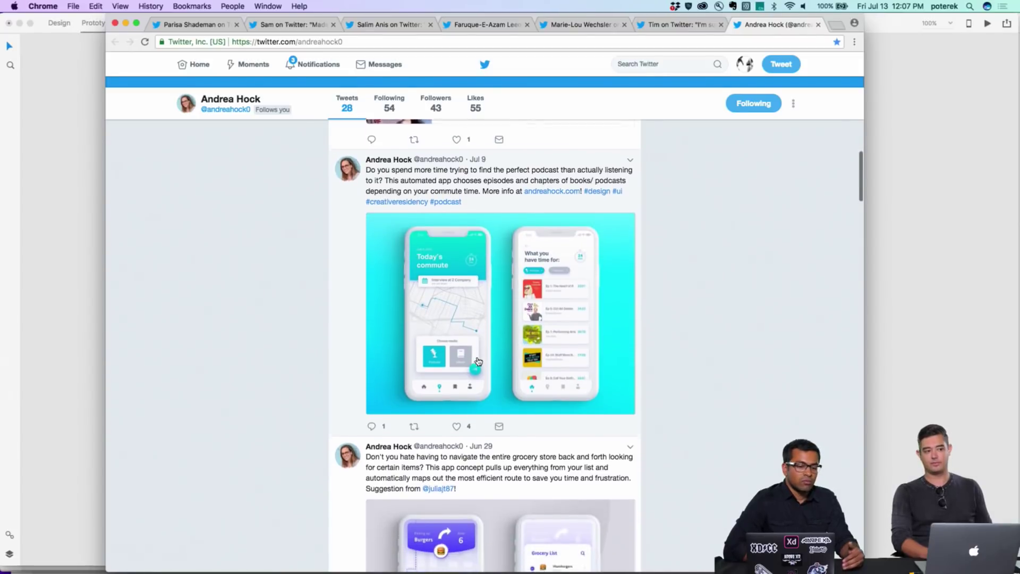
pyautogui.scroll(-4, 479, 362)
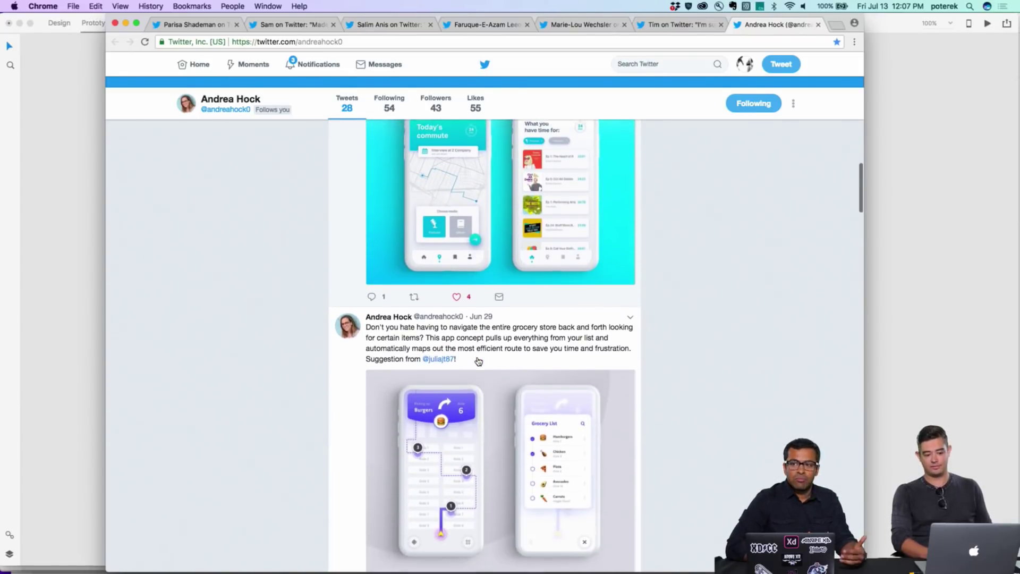
pyautogui.scroll(-1, 478, 361)
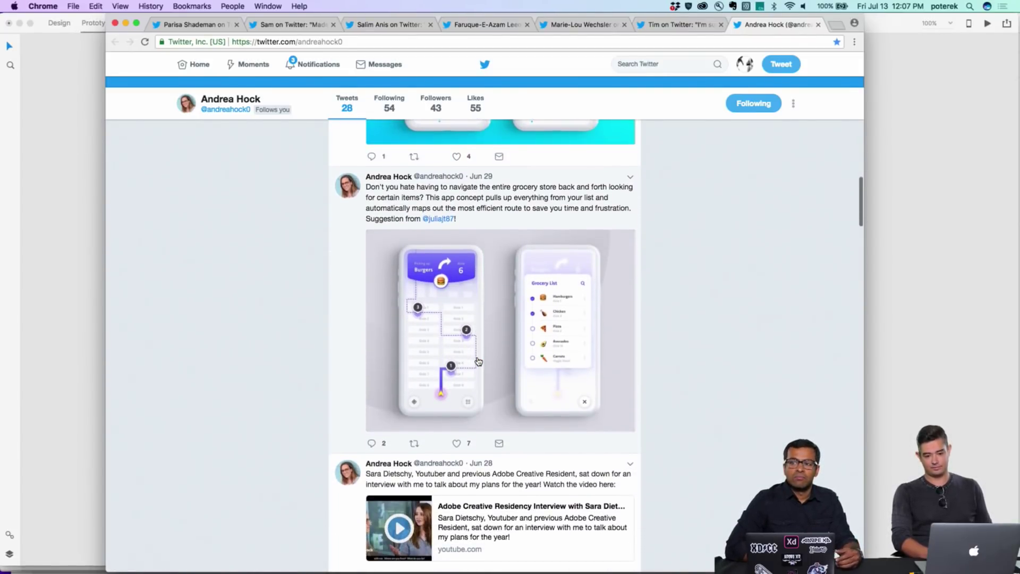
pyautogui.scroll(-1, 478, 361)
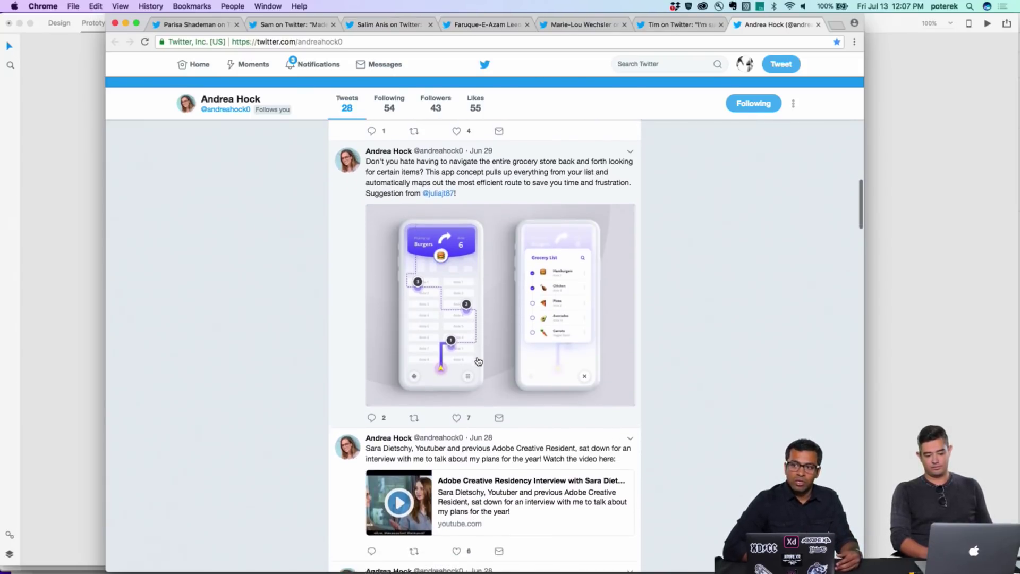
# - Continue through the older tweets to the recurring delivery app design, and return to the newest tweets
pyautogui.scroll(-6, 479, 361)
pyautogui.scroll(-9, 477, 361)
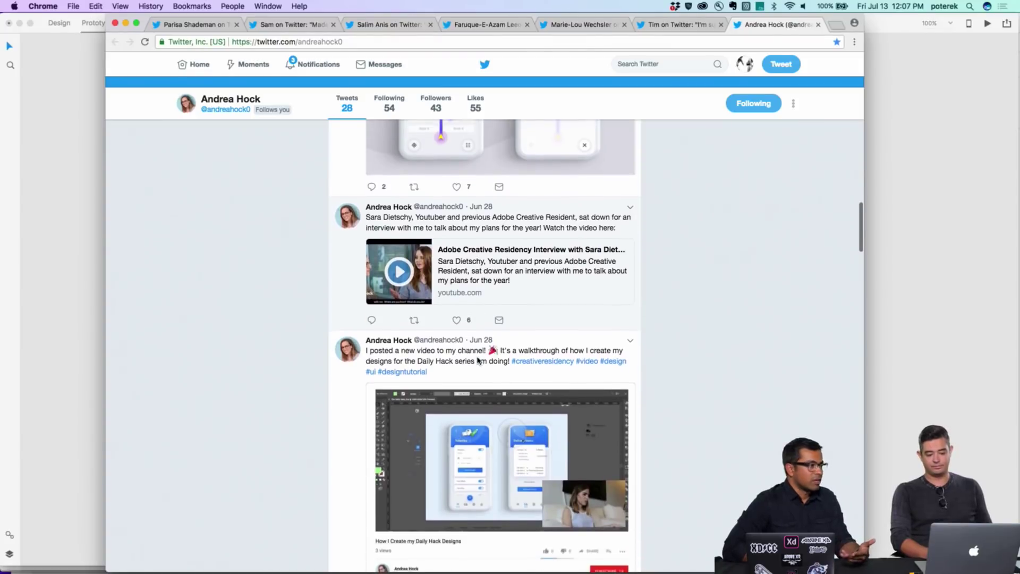
pyautogui.scroll(-5, 478, 360)
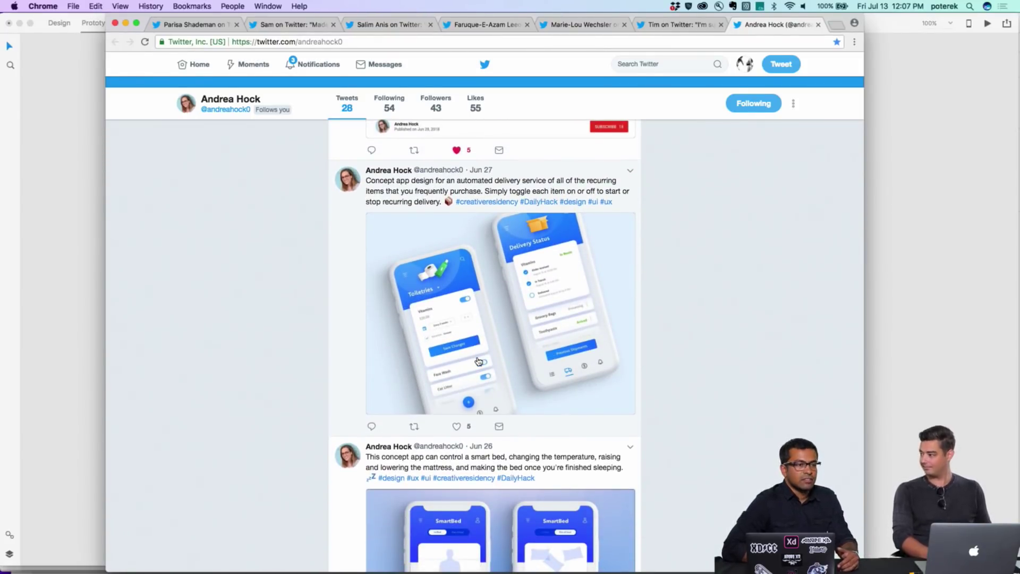
pyautogui.scroll(-1, 478, 361)
pyautogui.scroll(20, 476, 329)
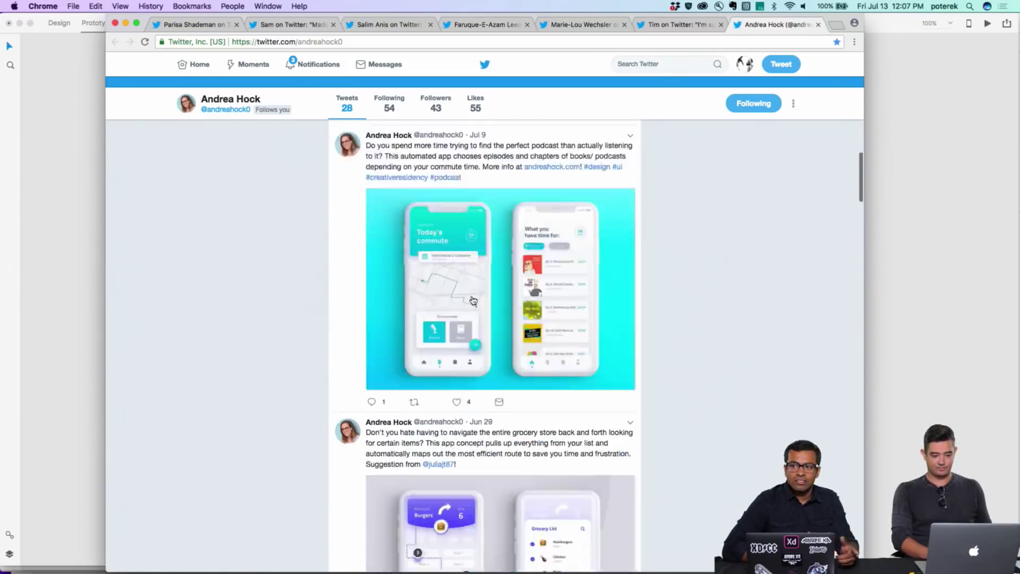
pyautogui.scroll(-3, 473, 300)
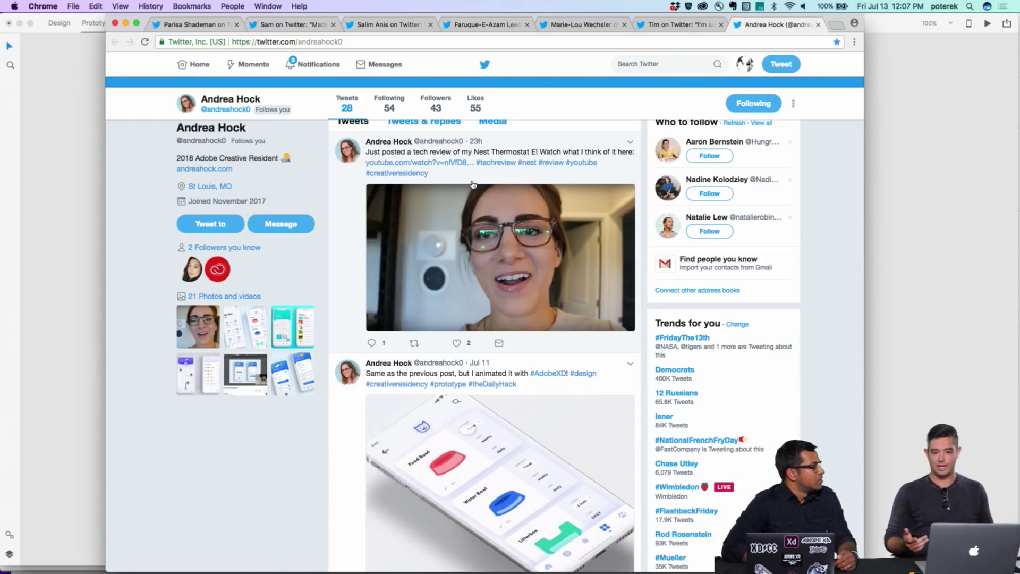
# - Revisit the animated pet app tweet and view the Your Pets screens design at full size, closing the image after viewing
pyautogui.scroll(-3, 473, 184)
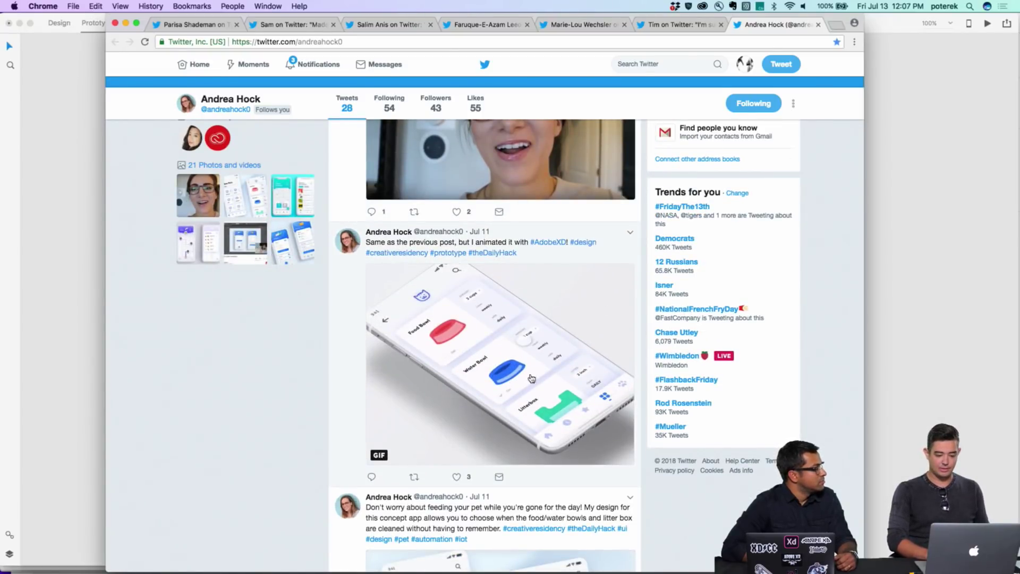
pyautogui.scroll(-2, 554, 370)
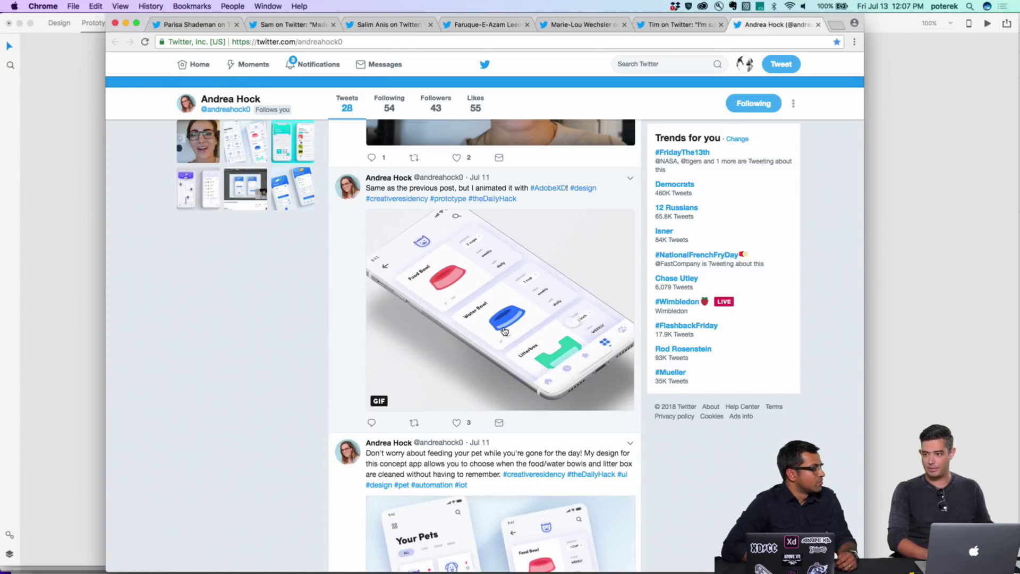
pyautogui.scroll(-5, 505, 331)
pyautogui.scroll(-2, 531, 329)
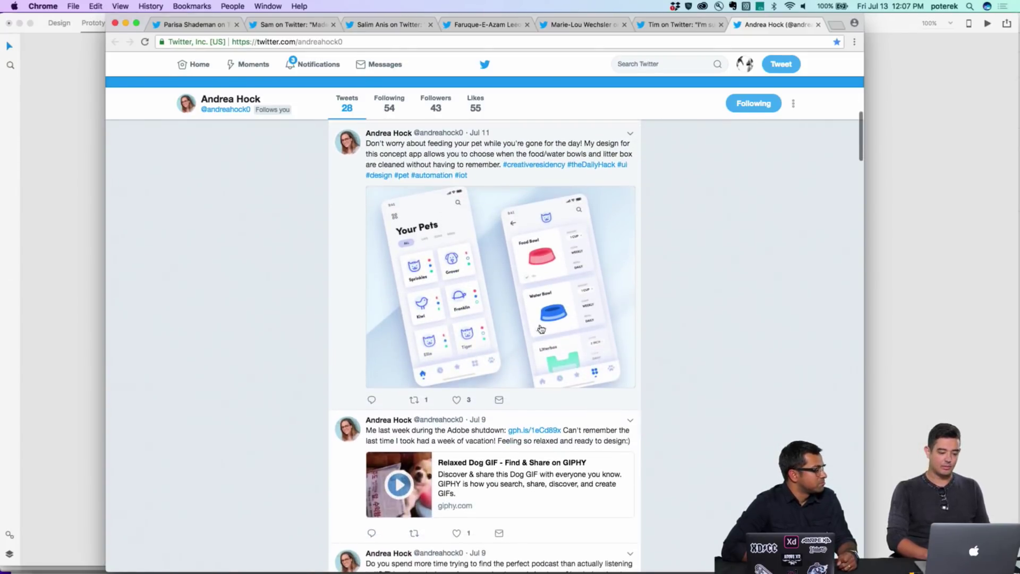
pyautogui.click(531, 305)
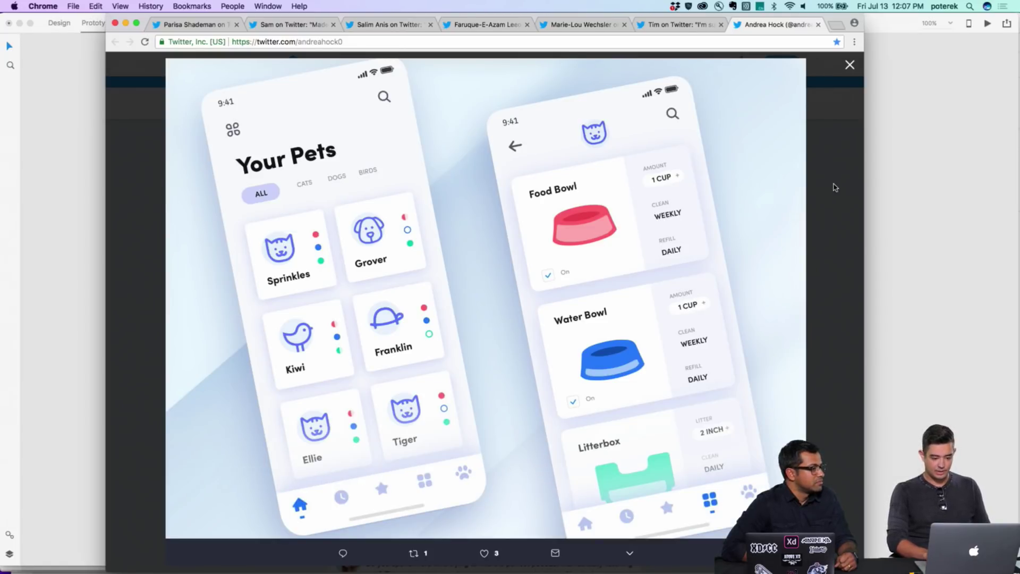
pyautogui.click(851, 64)
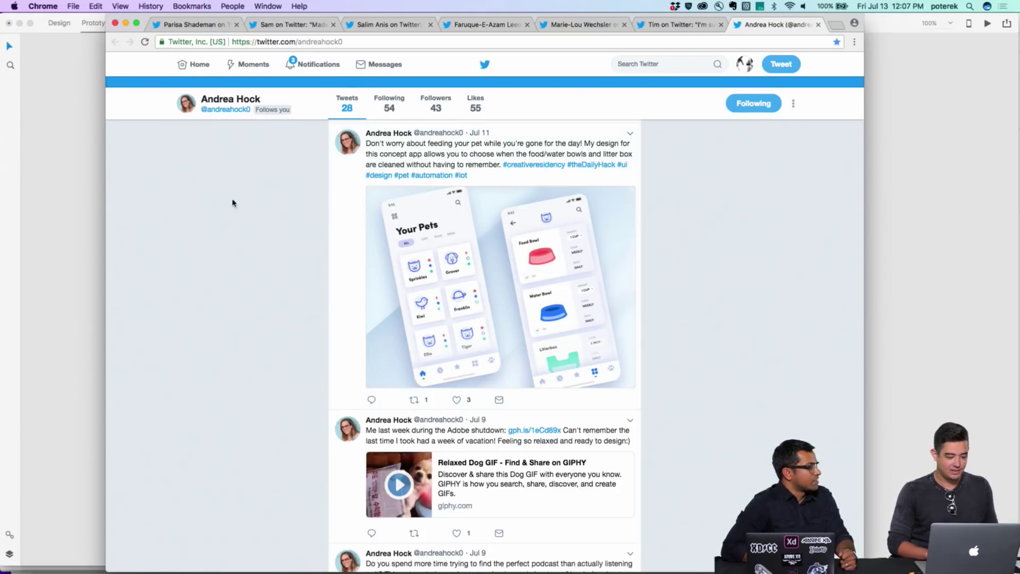
# - Switch to Adobe XD and close the Untitled-1 document without saving its changes
pyautogui.scroll(5, 223, 196)
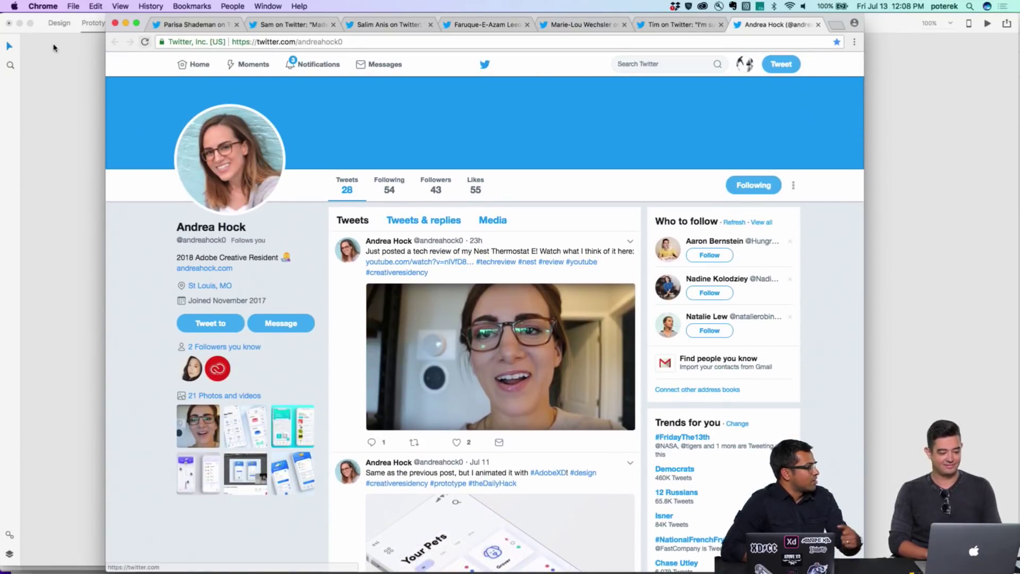
pyautogui.click(64, 59)
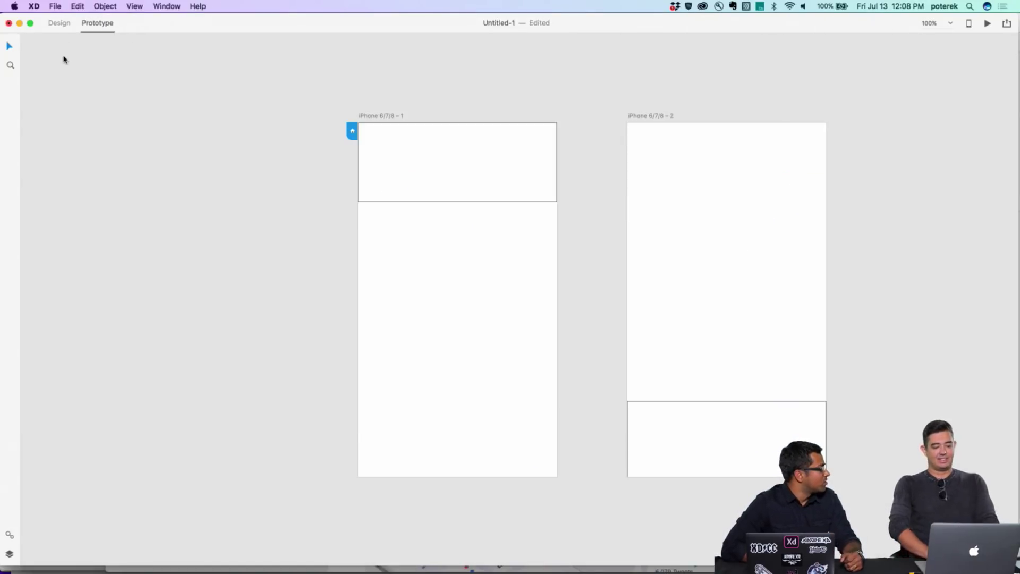
pyautogui.press('super+w')
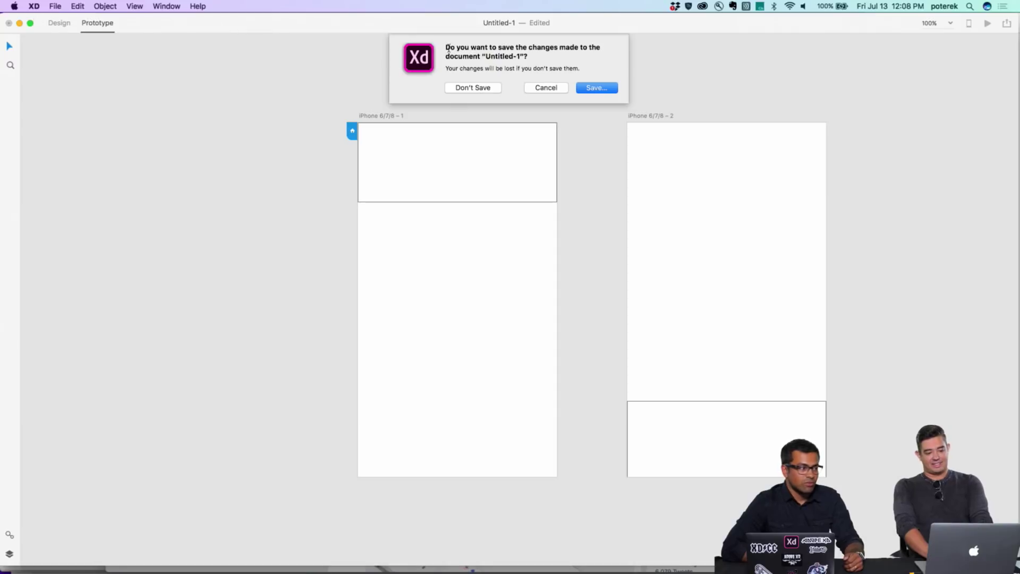
pyautogui.click(478, 88)
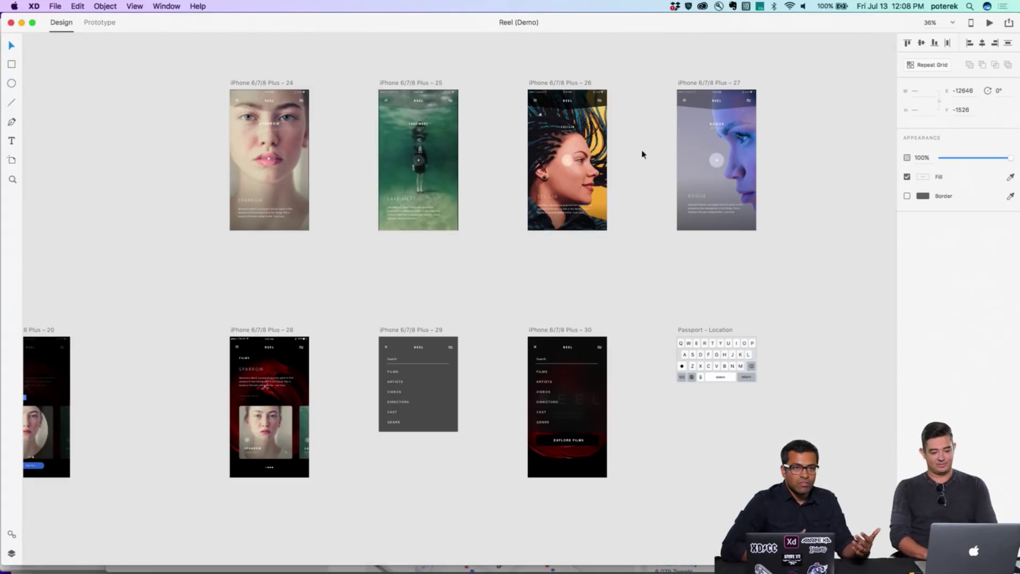
# - Examine the mobile high-fidelity artboards in the Reel (Demo) document, including the header of the iPhone 6/7/8 Plus – 27 artboard
pyautogui.scroll(-5, 481, 164)
pyautogui.scroll(1, 480, 164)
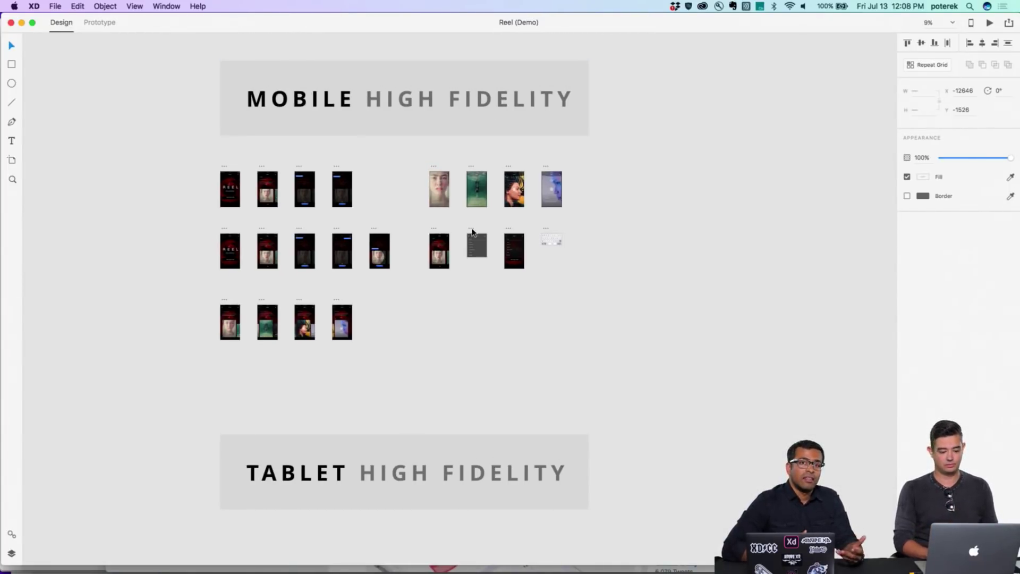
pyautogui.scroll(3, 472, 232)
pyautogui.scroll(3, 472, 233)
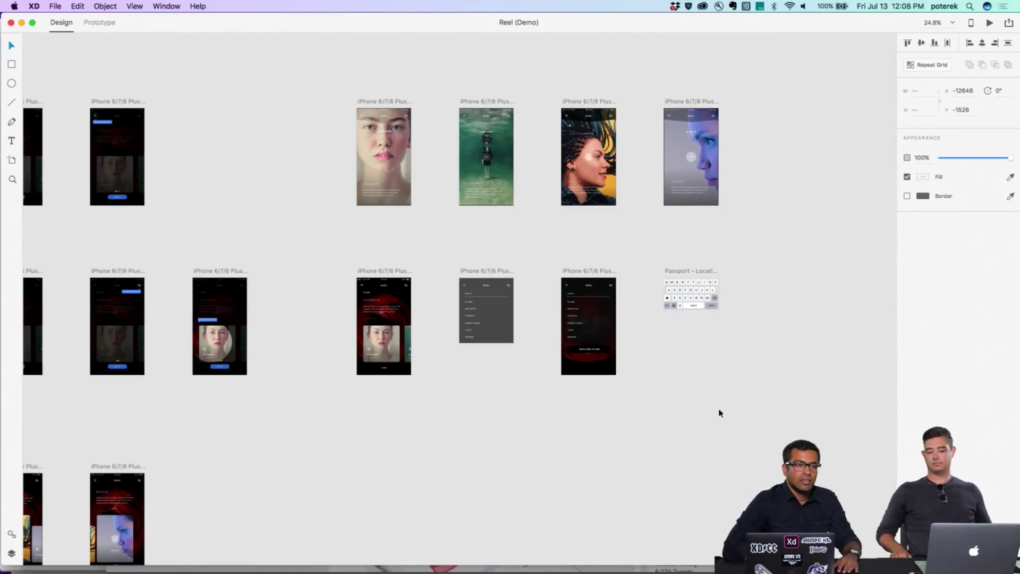
pyautogui.click(681, 115)
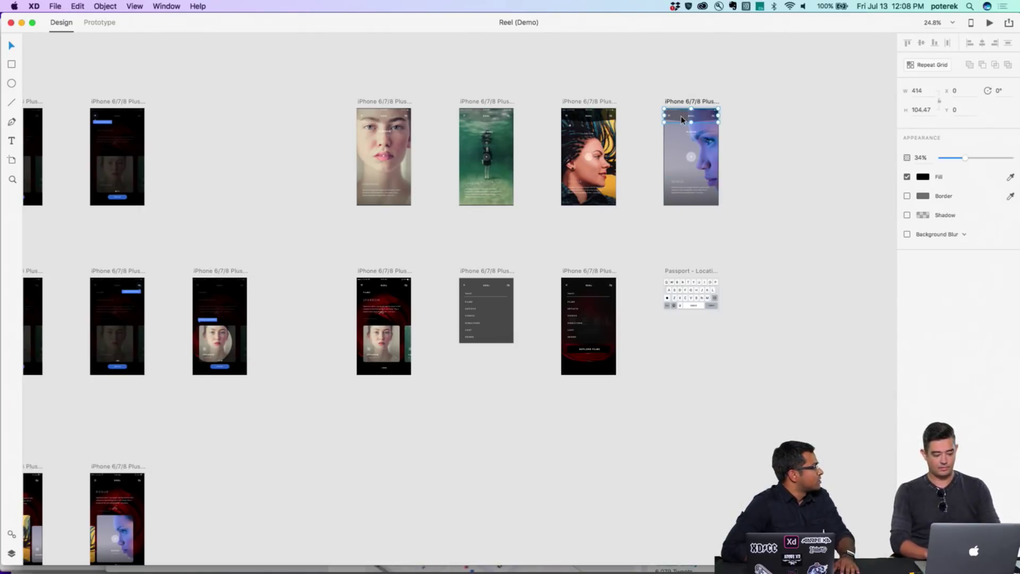
pyautogui.click(801, 192)
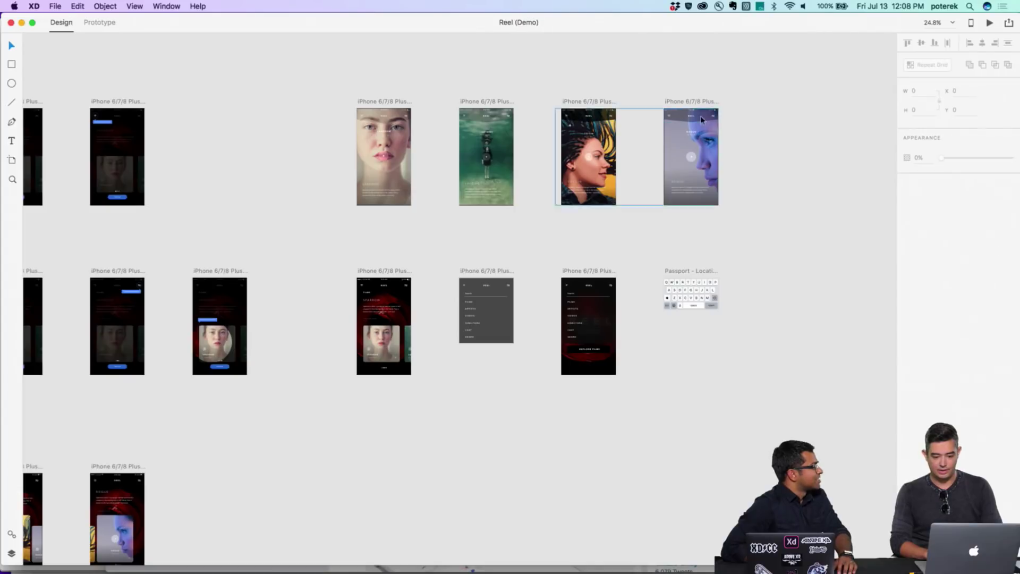
pyautogui.click(675, 114)
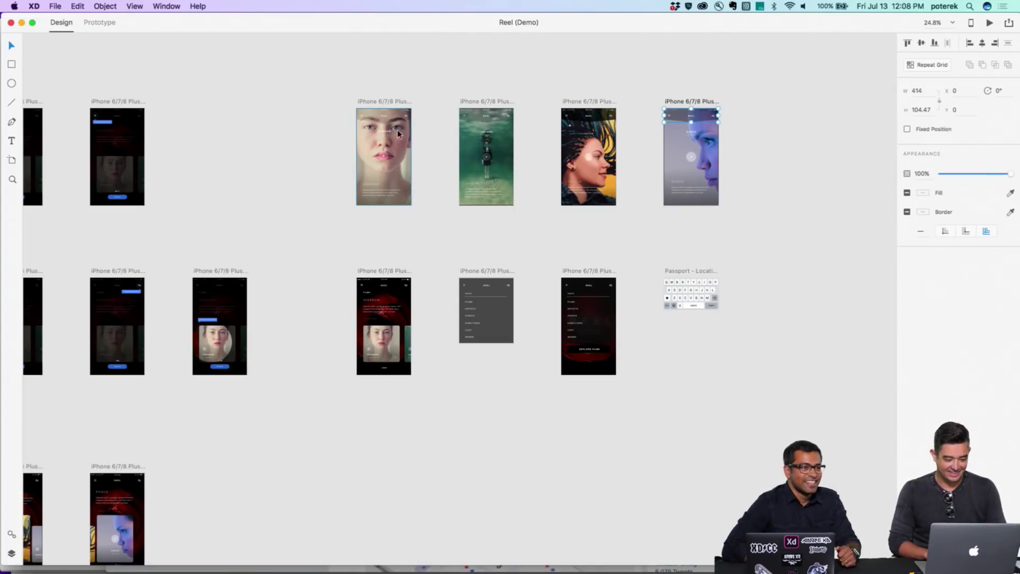
pyautogui.click(383, 102)
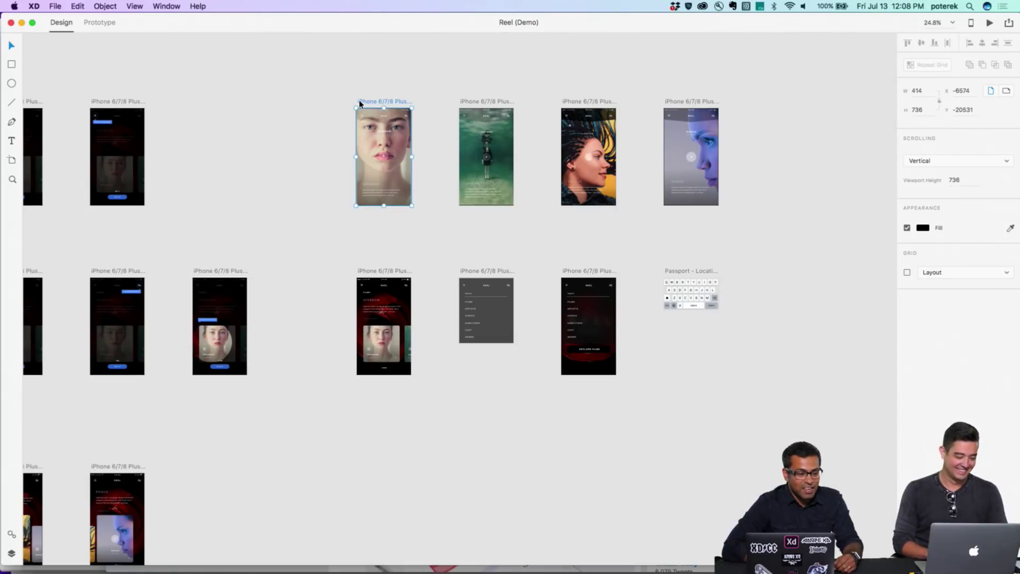
pyautogui.click(466, 57)
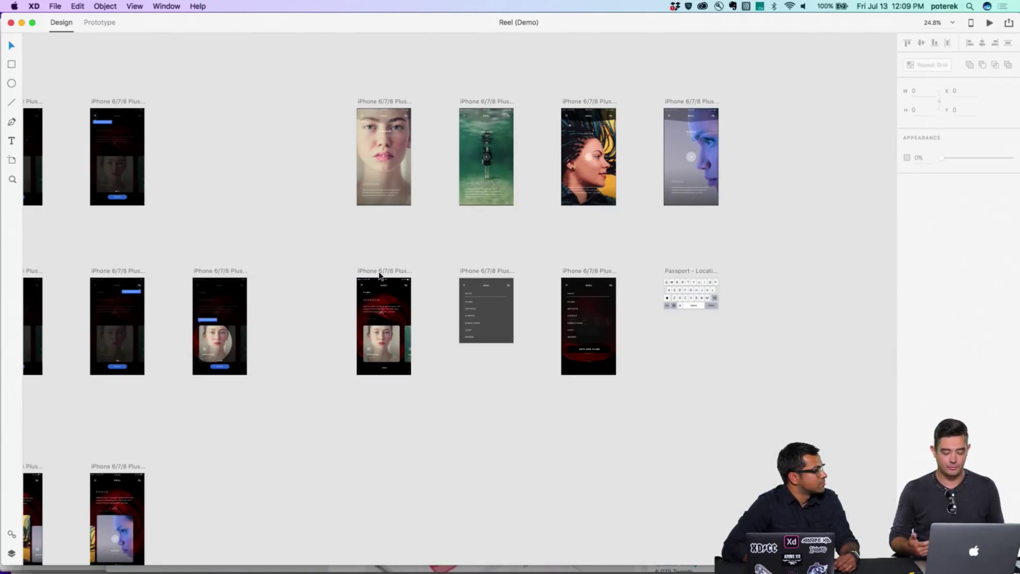
# - Inspect the menu icon on the iPhone 6/7/8 Plus – 28 artboard and place a duplicate of that artboard directly below it
pyautogui.scroll(5, 369, 269)
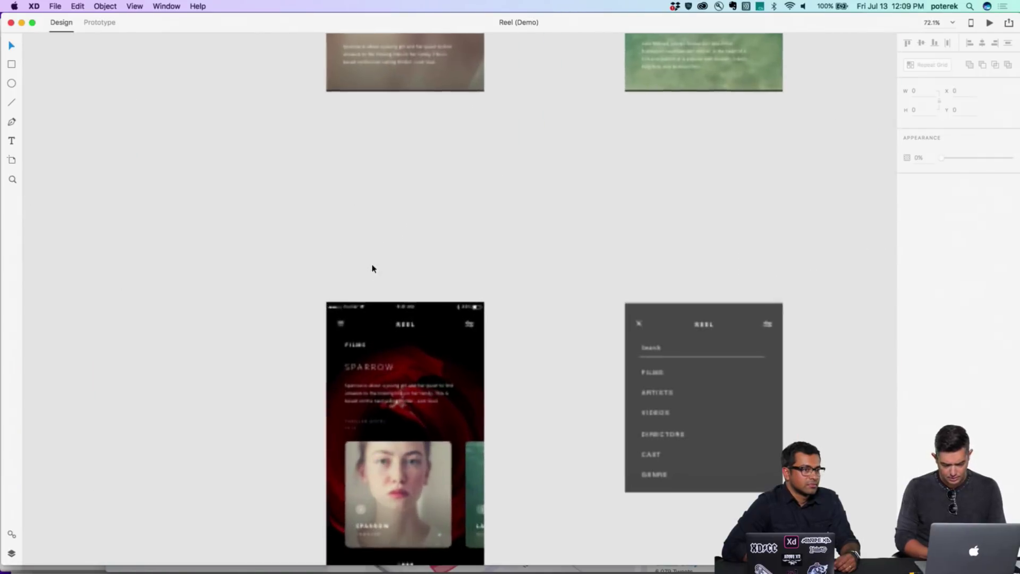
pyautogui.scroll(3, 372, 268)
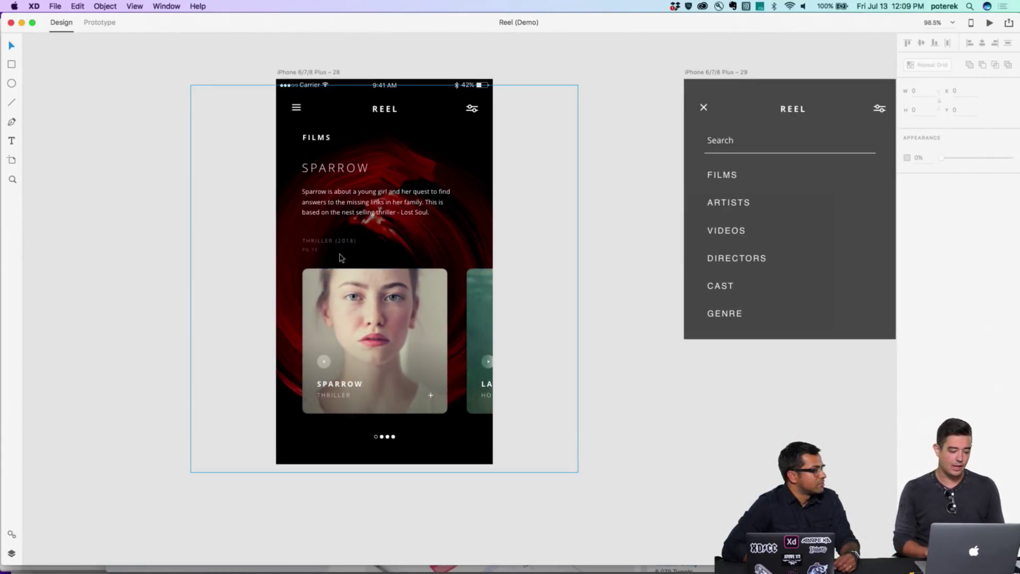
pyautogui.doubleClick(297, 109)
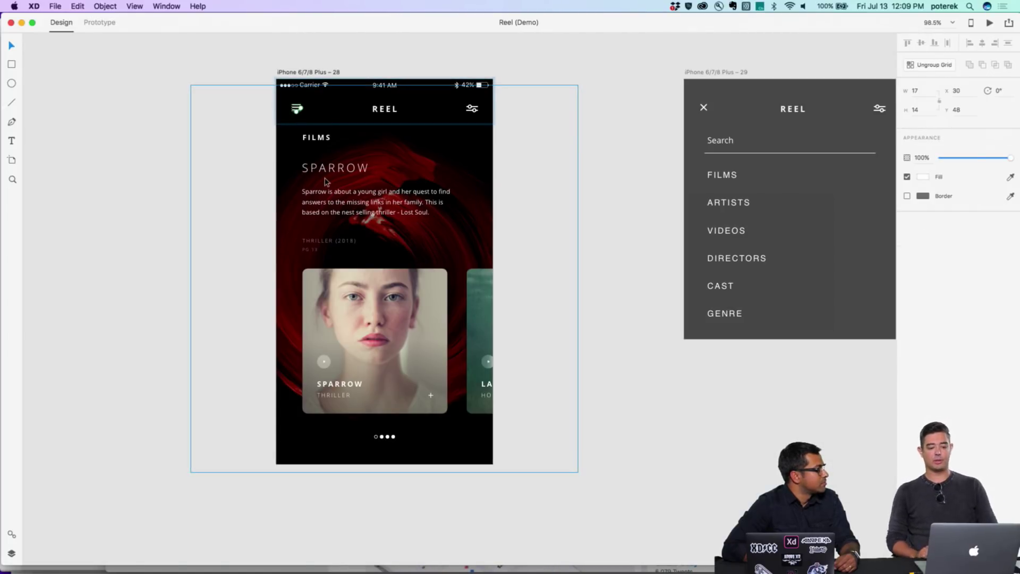
pyautogui.scroll(-5, 327, 182)
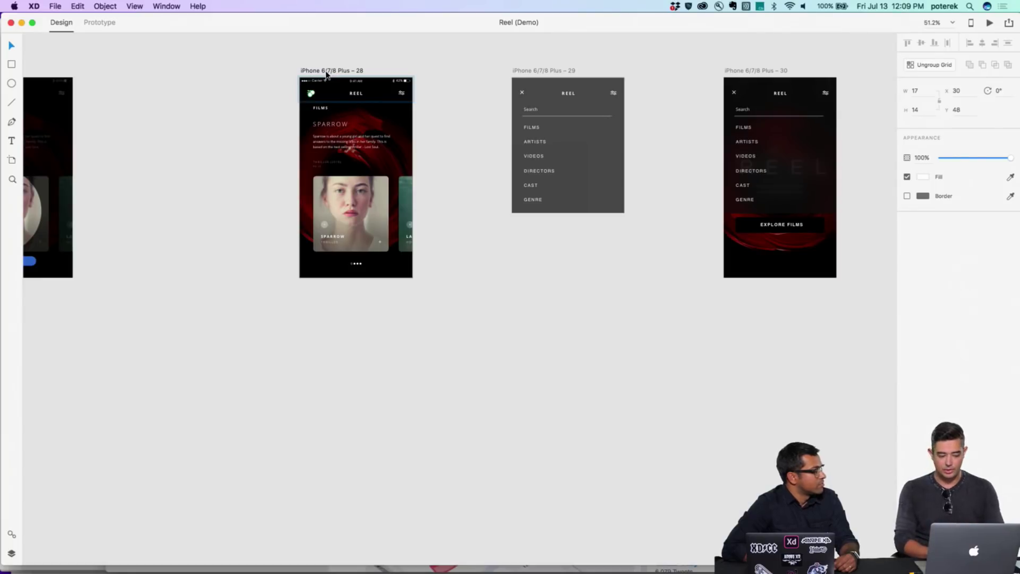
pyautogui.moveTo(327, 75); pyautogui.dragTo(326, 319)
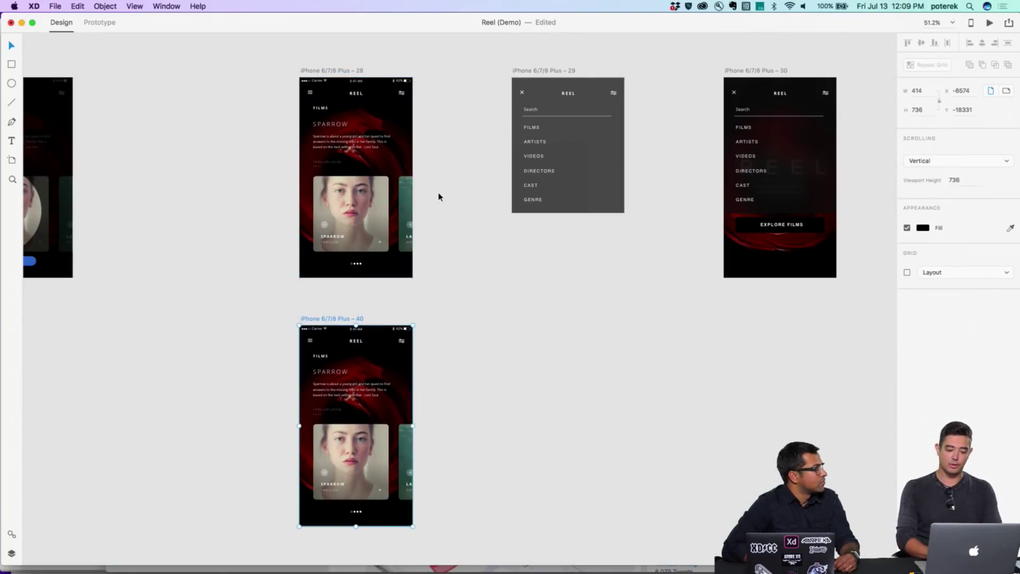
# - Copy the search menu overlay contents from the iPhone 6/7/8 Plus – 29 artboard and paste them onto the duplicated films artboard
pyautogui.moveTo(438, 197); pyautogui.dragTo(644, 251)
pyautogui.moveTo(483, 47); pyautogui.dragTo(665, 262)
pyautogui.click(504, 292)
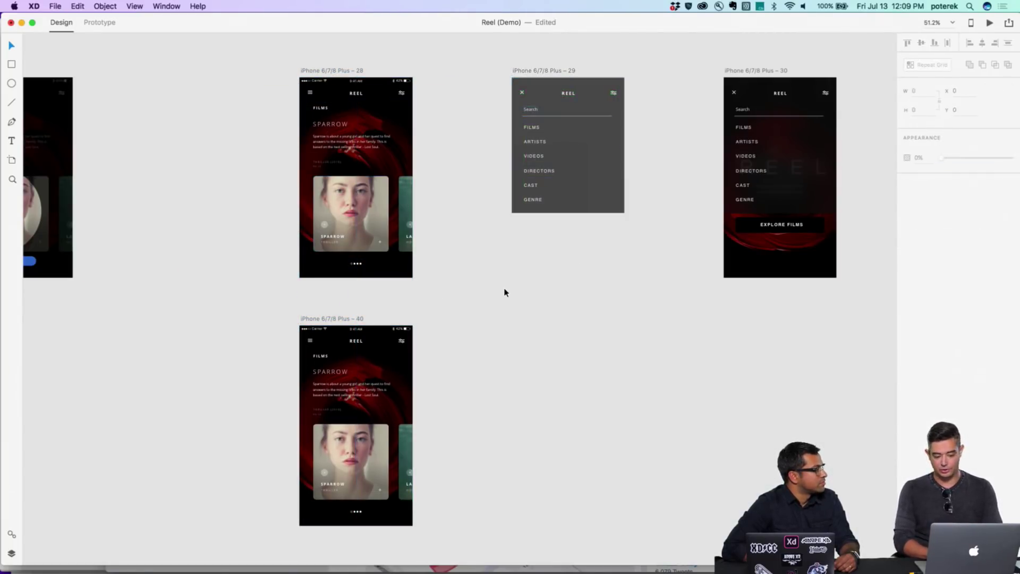
pyautogui.press('super+v')
pyautogui.scroll(-3, 505, 292)
pyautogui.scroll(5, 386, 244)
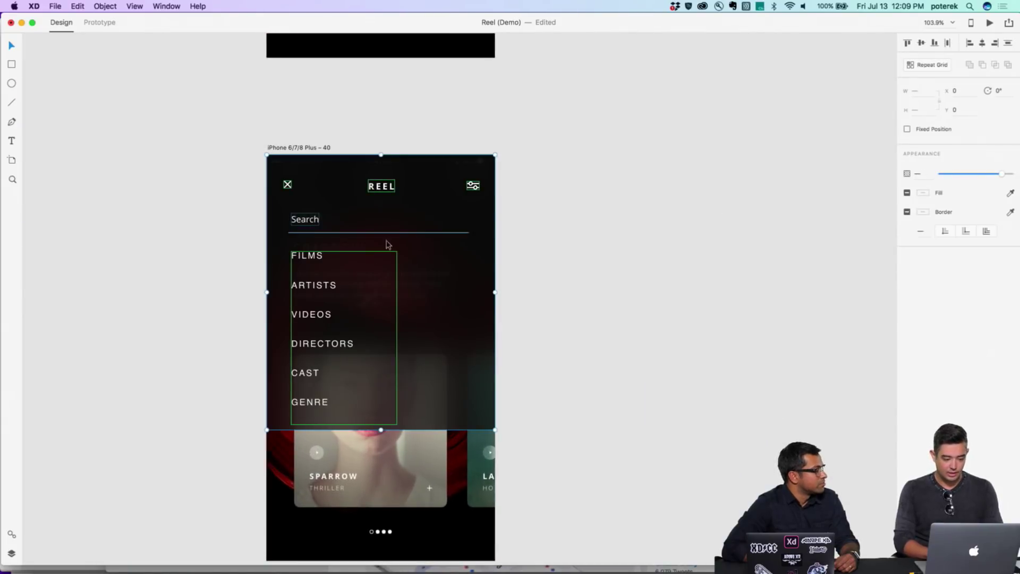
pyautogui.click(594, 271)
# - Link the menu icon on the iPhone 6/7/8 Plus – 28 artboard to the iPhone 6/7/8 Plus – 40 artboard as a prototype transition
pyautogui.scroll(5, 595, 271)
pyautogui.scroll(-5, 594, 271)
pyautogui.click(504, 173)
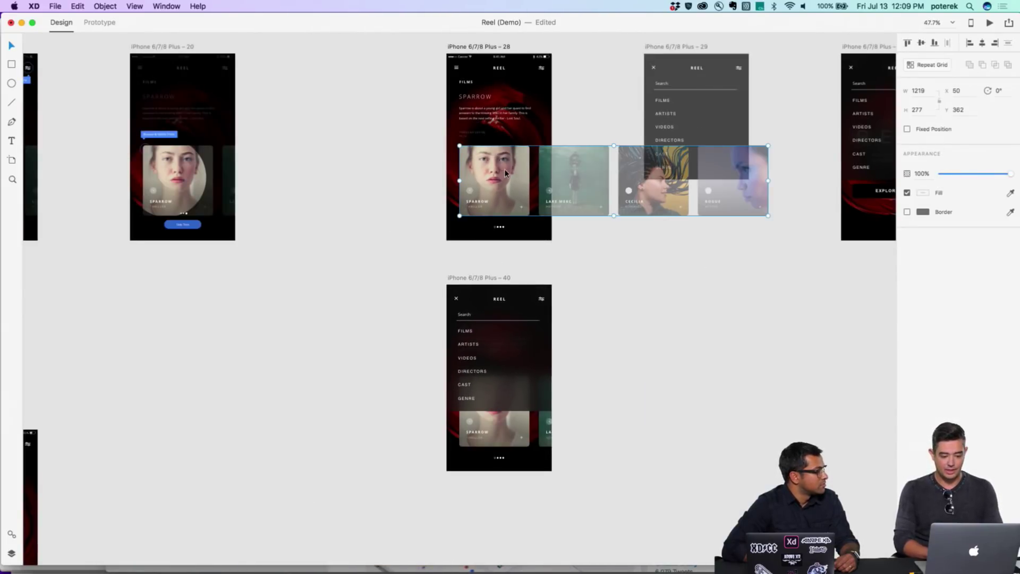
pyautogui.click(457, 68)
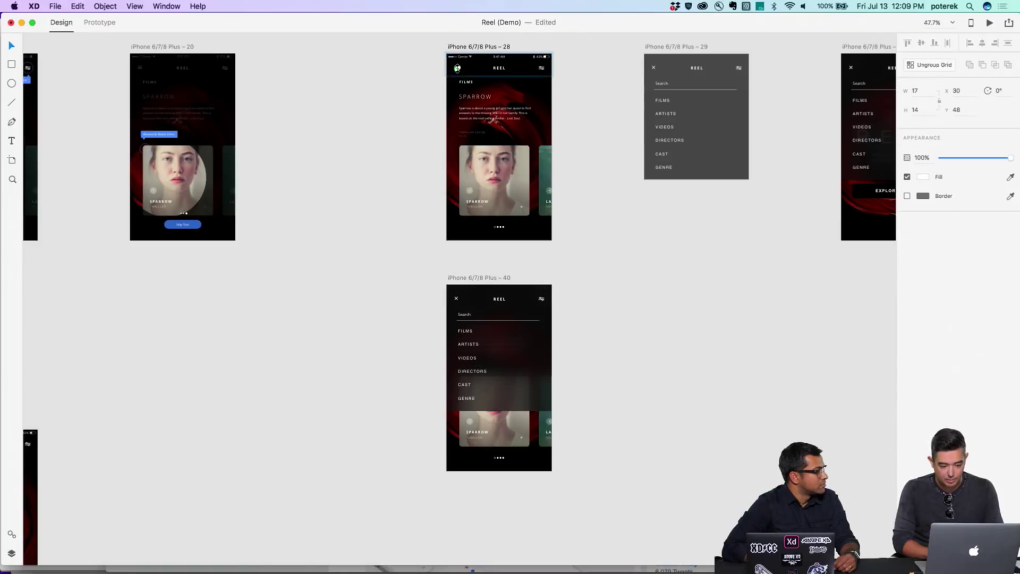
pyautogui.click(106, 21)
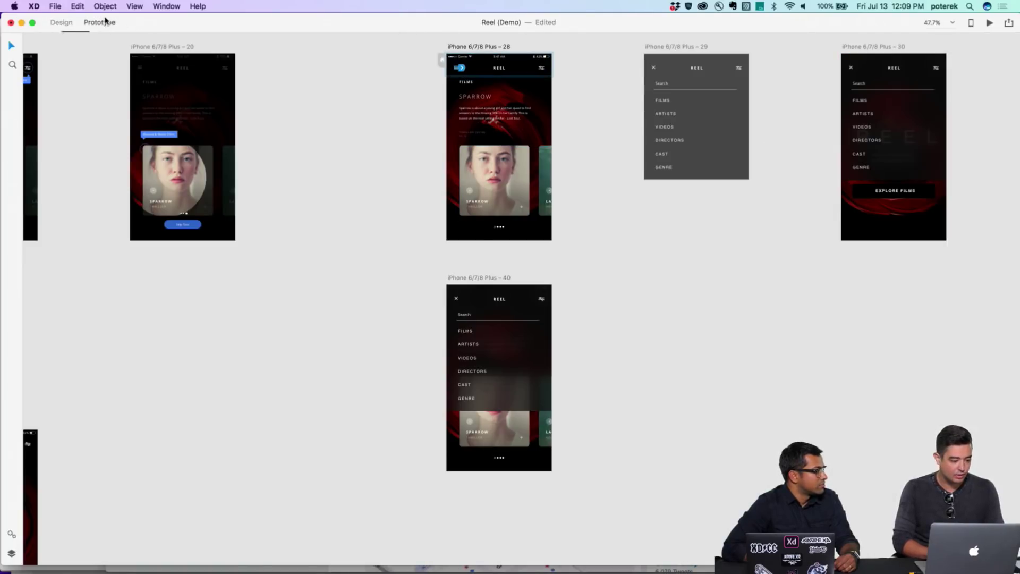
pyautogui.moveTo(461, 67); pyautogui.dragTo(496, 326)
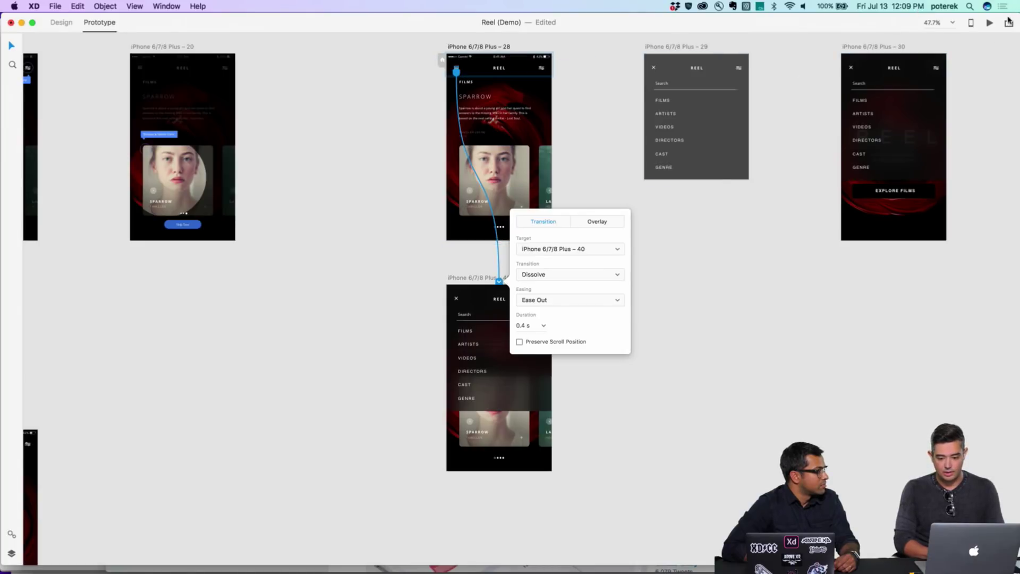
# - Preview the prototype, open the menu from the films screen, and close the preview
pyautogui.click(990, 22)
pyautogui.click(234, 109)
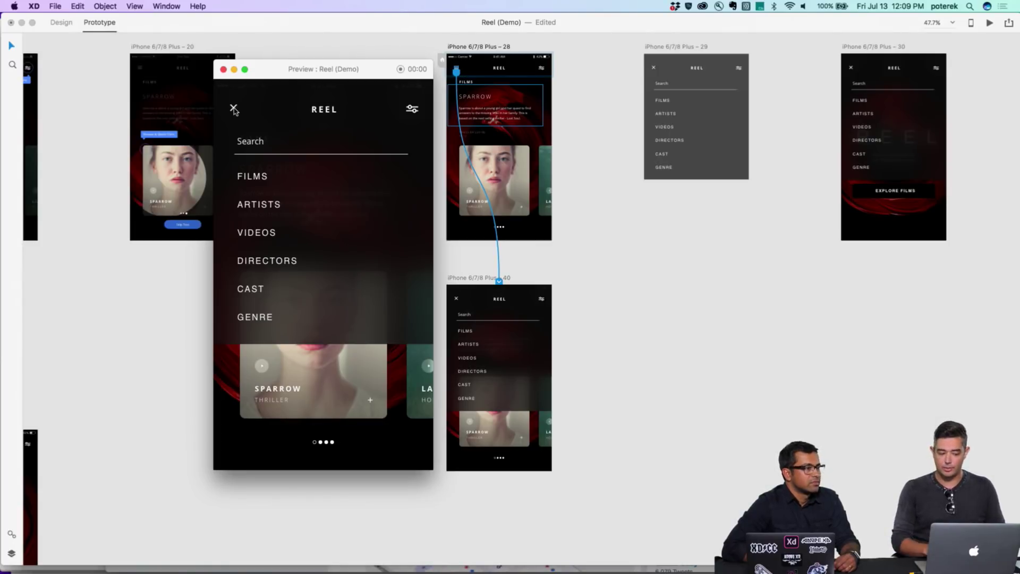
pyautogui.click(223, 70)
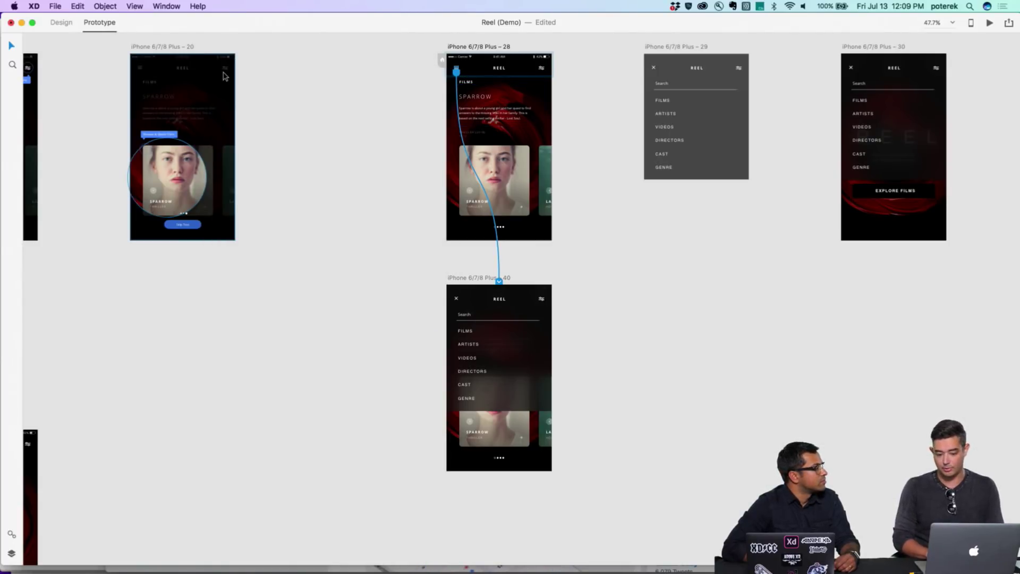
# - Duplicate the iPhone 6/7/8 Plus – 23 artboard twice, placing both copies in a row beside the iPhone 6/7/8 Plus – 40 artboard
pyautogui.click(479, 334)
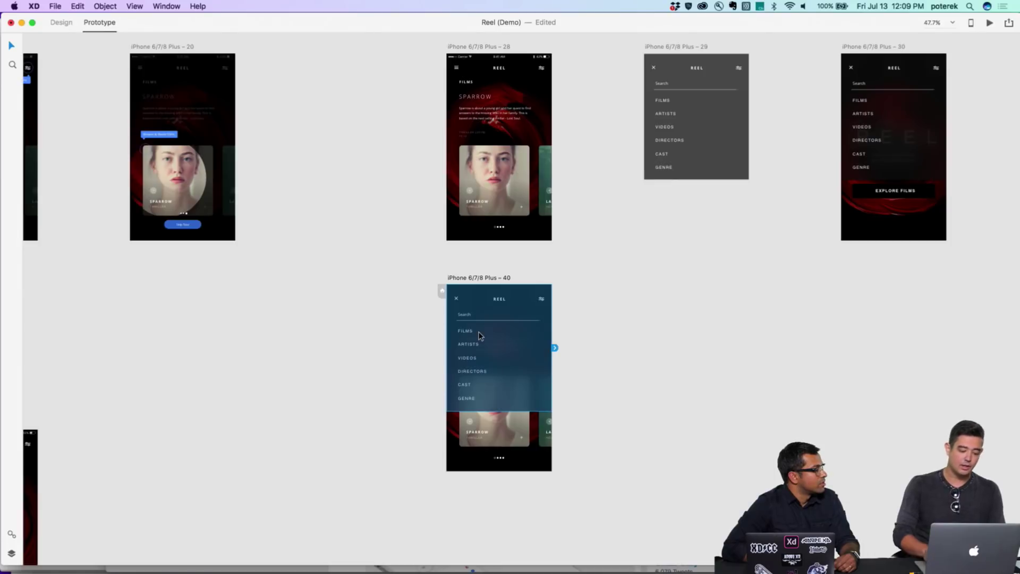
pyautogui.hscroll(3, 479, 334)
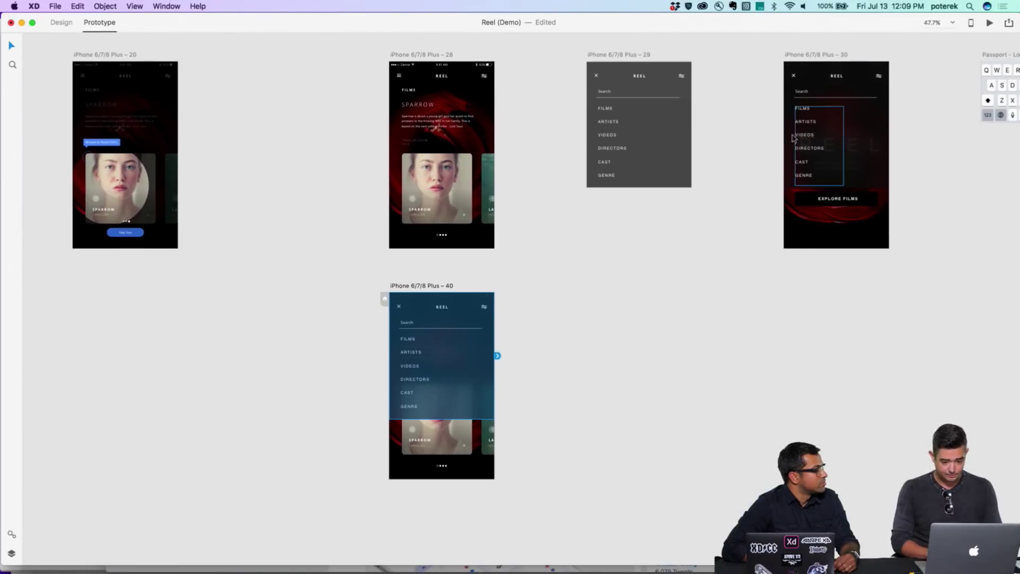
pyautogui.hscroll(-8, 483, 100)
pyautogui.scroll(-3, 483, 101)
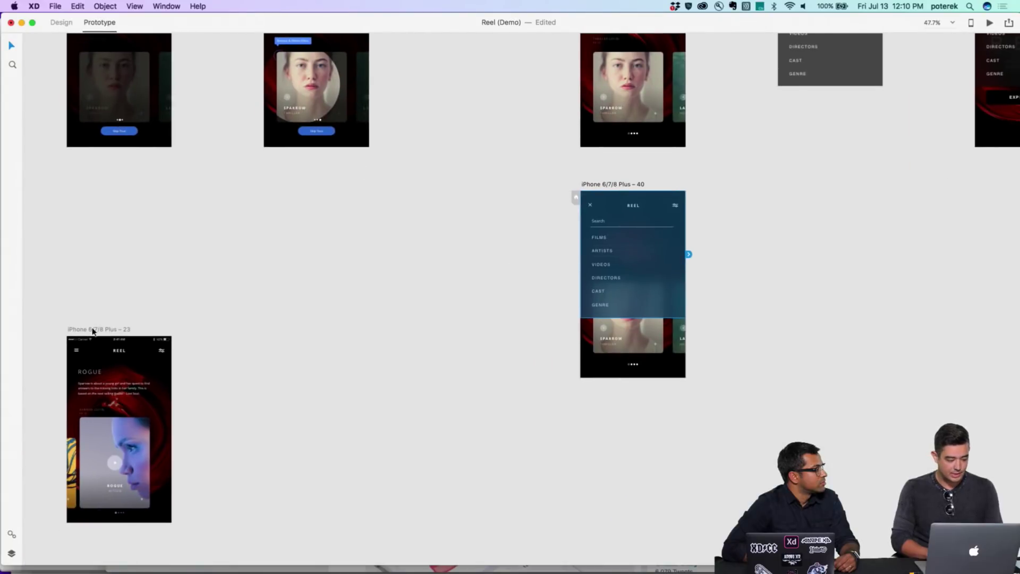
pyautogui.moveTo(93, 332); pyautogui.dragTo(821, 184)
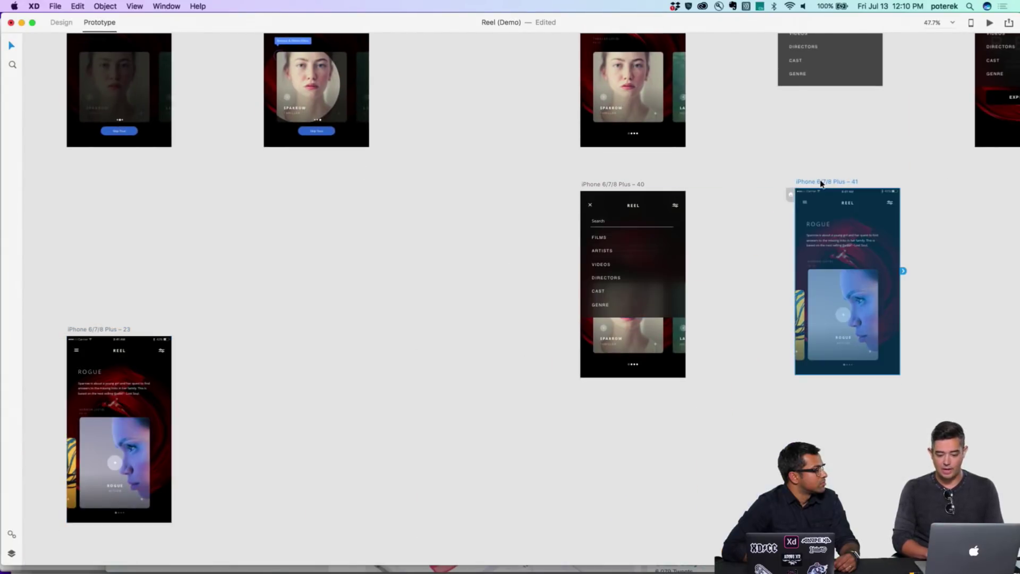
pyautogui.hscroll(10, 821, 183)
pyautogui.scroll(-2, 820, 184)
pyautogui.scroll(5, 438, 153)
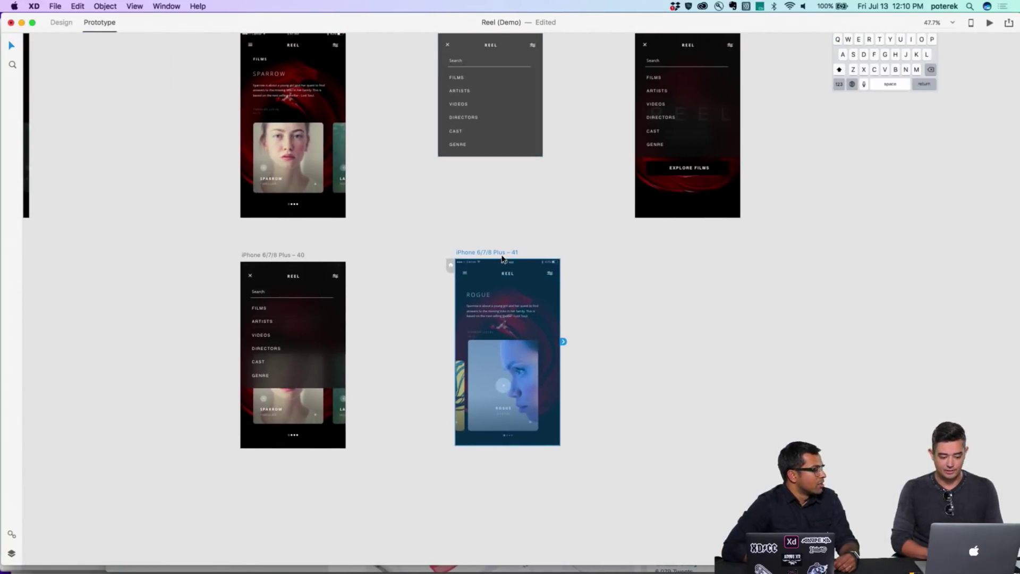
pyautogui.moveTo(501, 253); pyautogui.dragTo(670, 257)
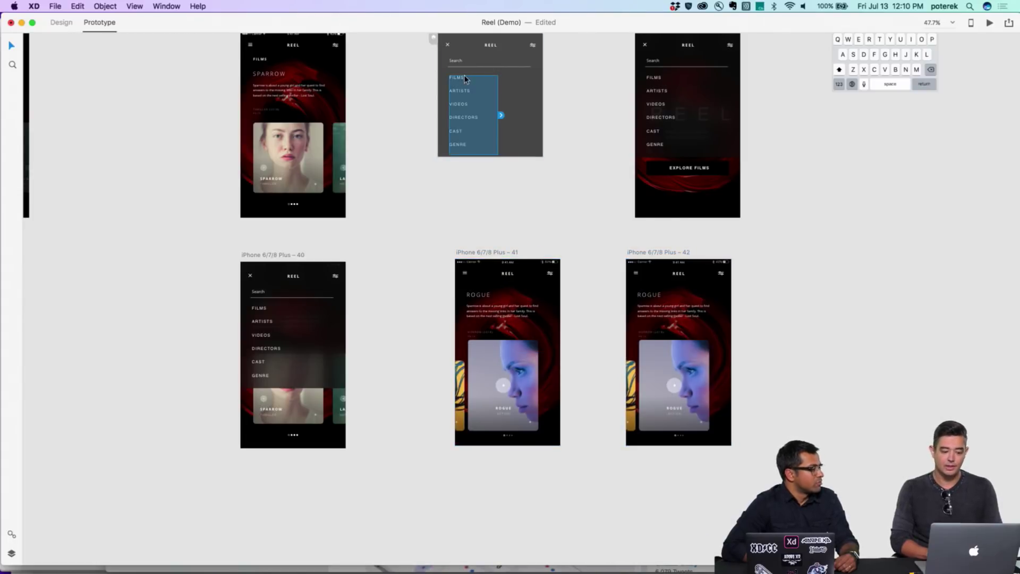
pyautogui.click(632, 289)
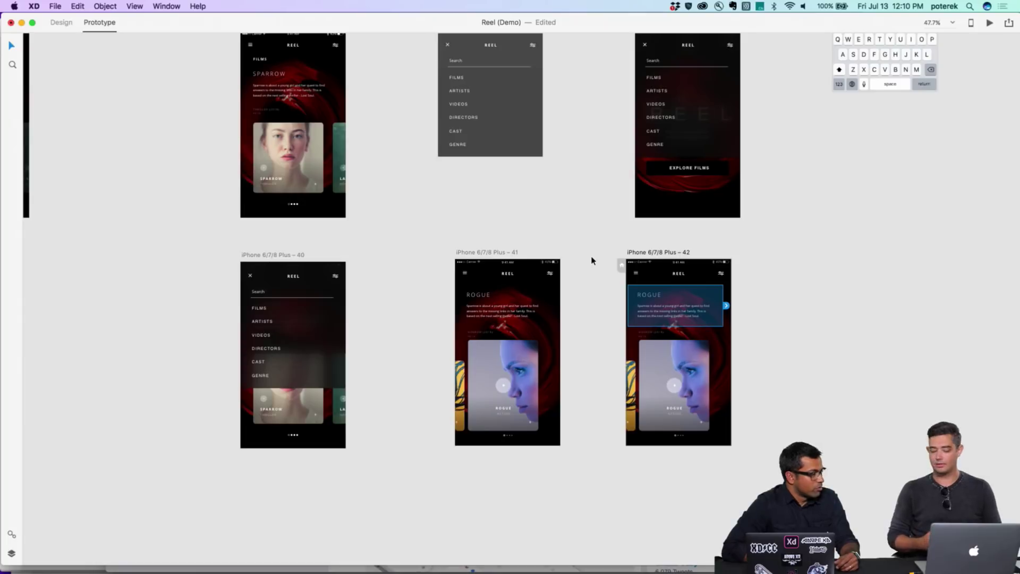
# - Delete the two duplicated Rogue artboards, iPhone 6/7/8 Plus – 41 and 42
pyautogui.click(272, 358)
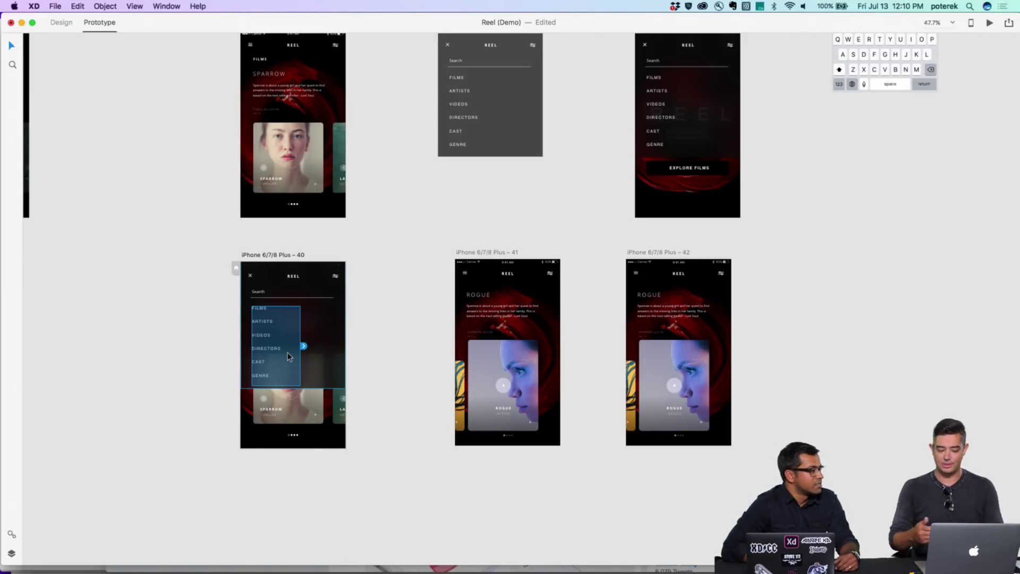
pyautogui.click(476, 252)
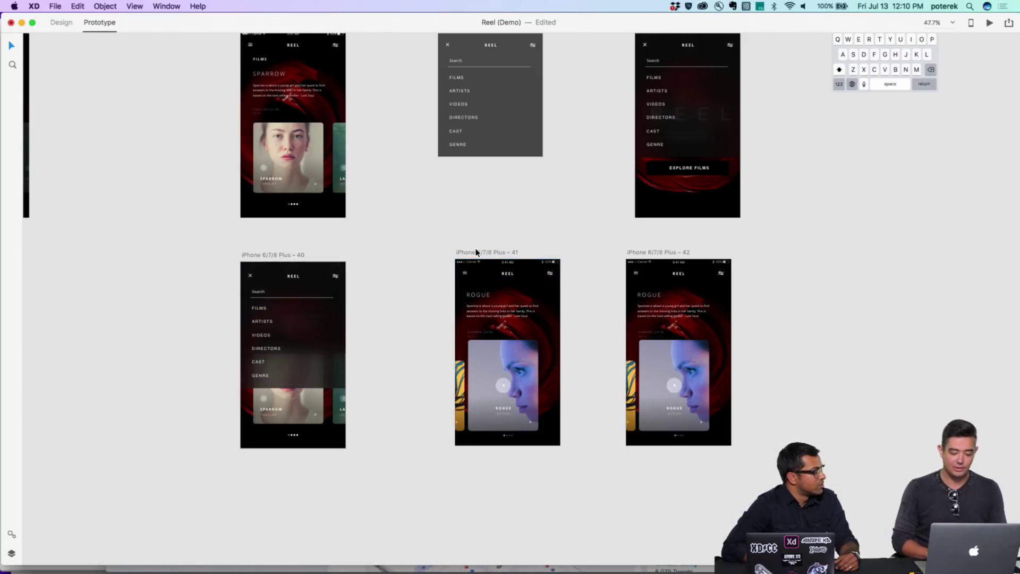
pyautogui.click(476, 252)
pyautogui.keyDown('shift'); pyautogui.click(638, 252); pyautogui.keyUp('shift')
pyautogui.press('Delete')
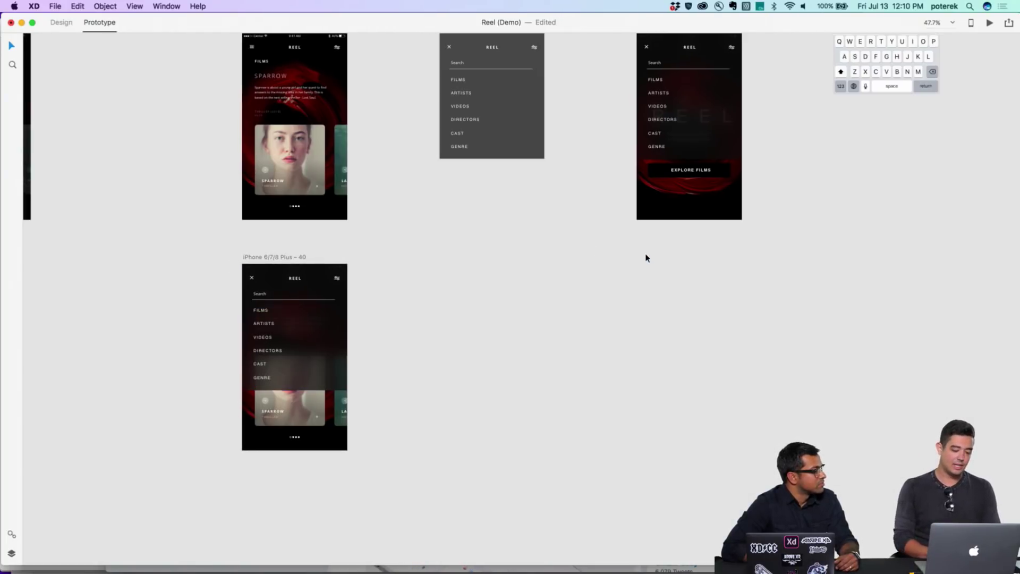
# - Delete the iPhone 6/7/8 Plus – 40 artboard below the films artboard
pyautogui.scroll(3, 646, 258)
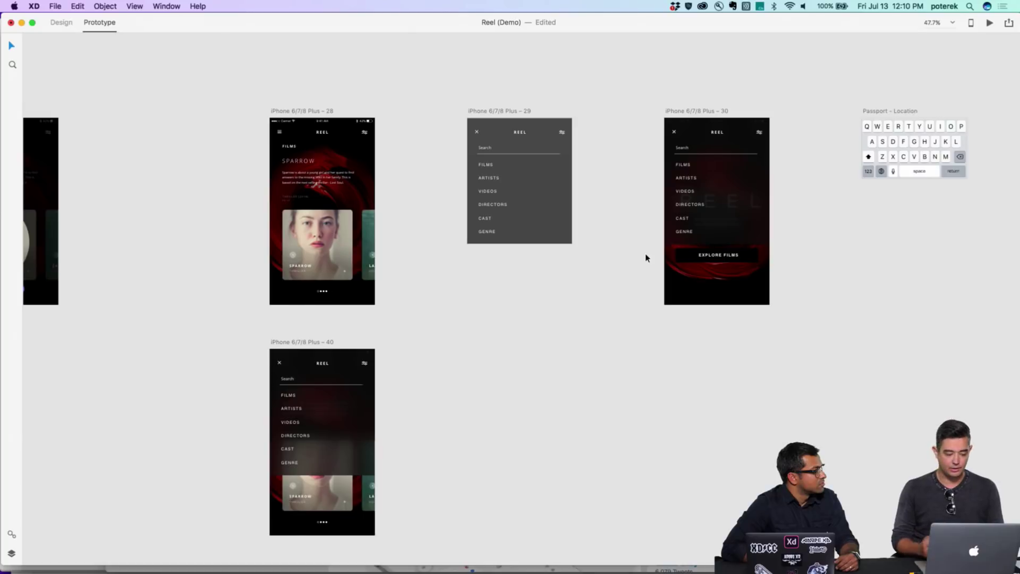
pyautogui.moveTo(279, 133); pyautogui.dragTo(295, 348)
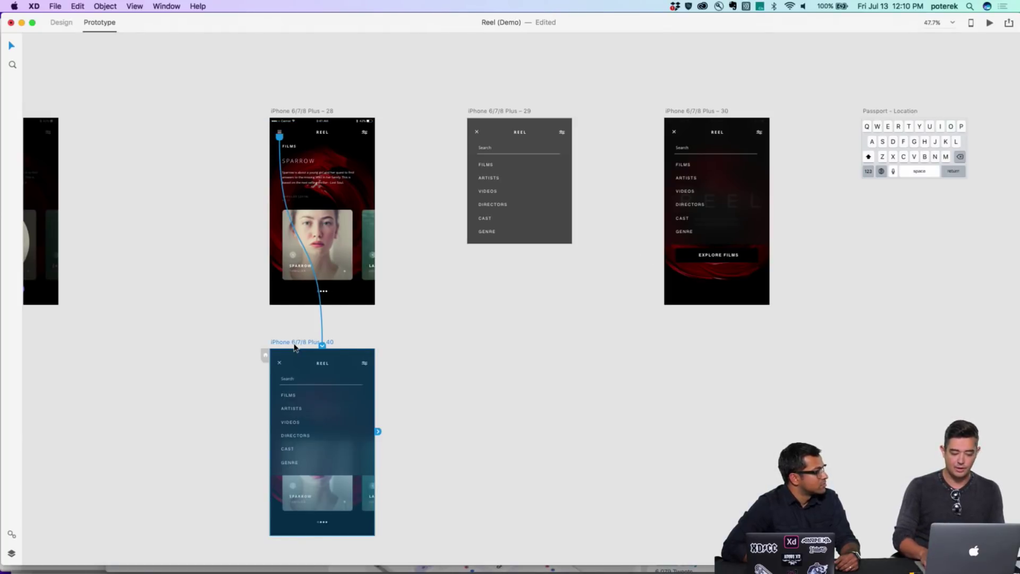
pyautogui.press('Delete')
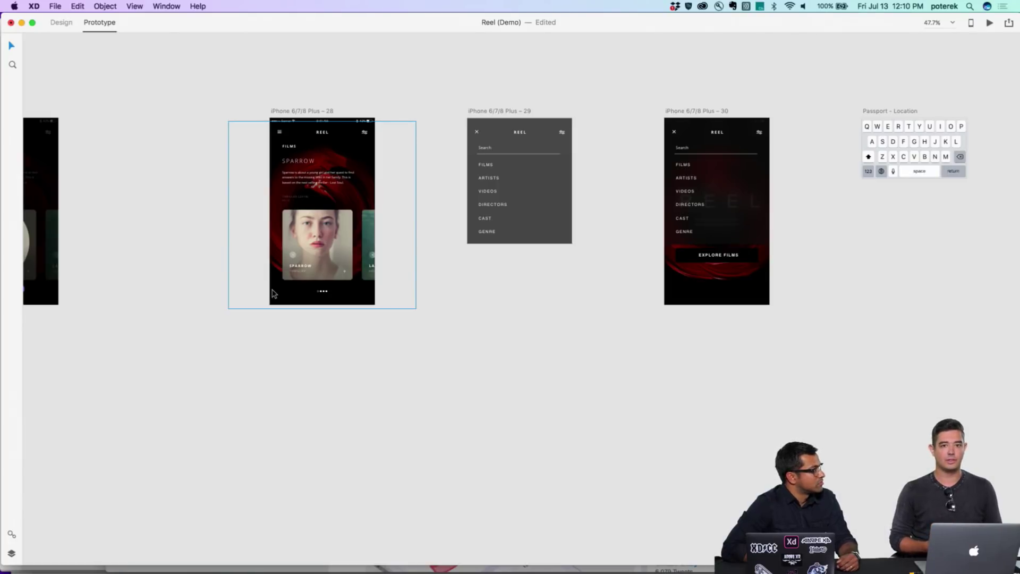
# - Link the menu icon on the iPhone 6/7/8 Plus – 28 artboard to the iPhone 6/7/8 Plus – 29 artboard as an overlay
pyautogui.scroll(2, 273, 294)
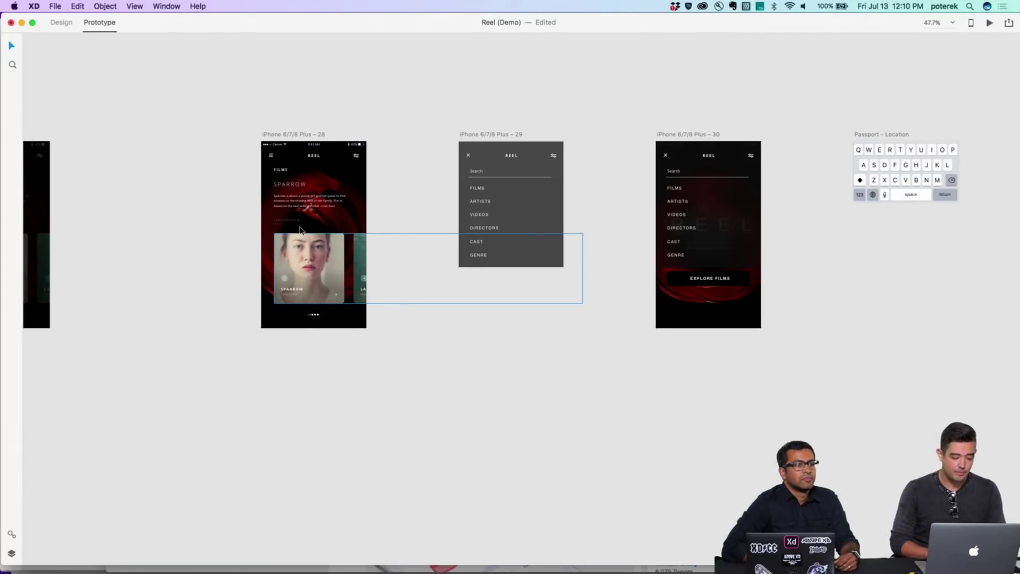
pyautogui.click(285, 138)
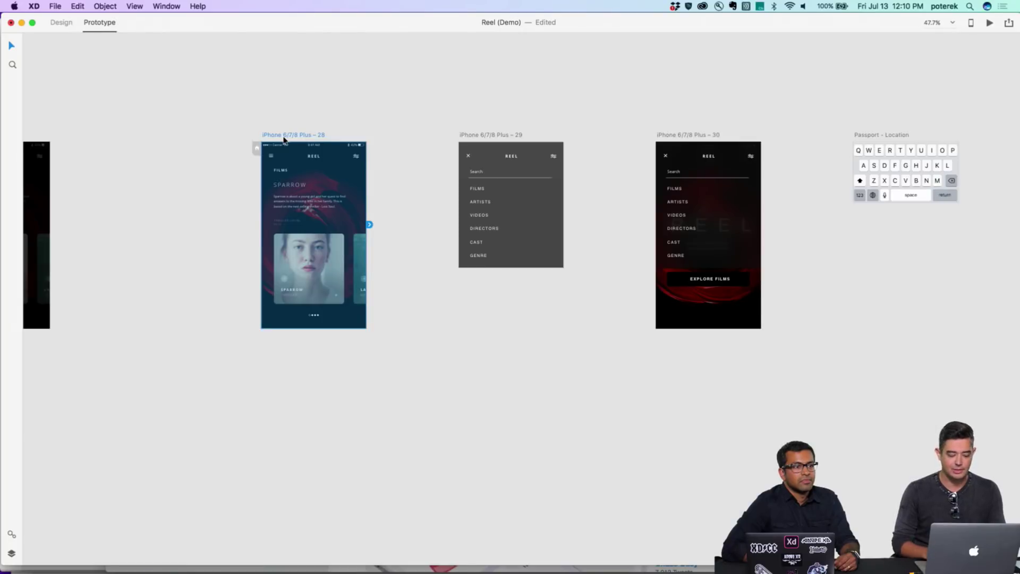
pyautogui.scroll(3, 338, 104)
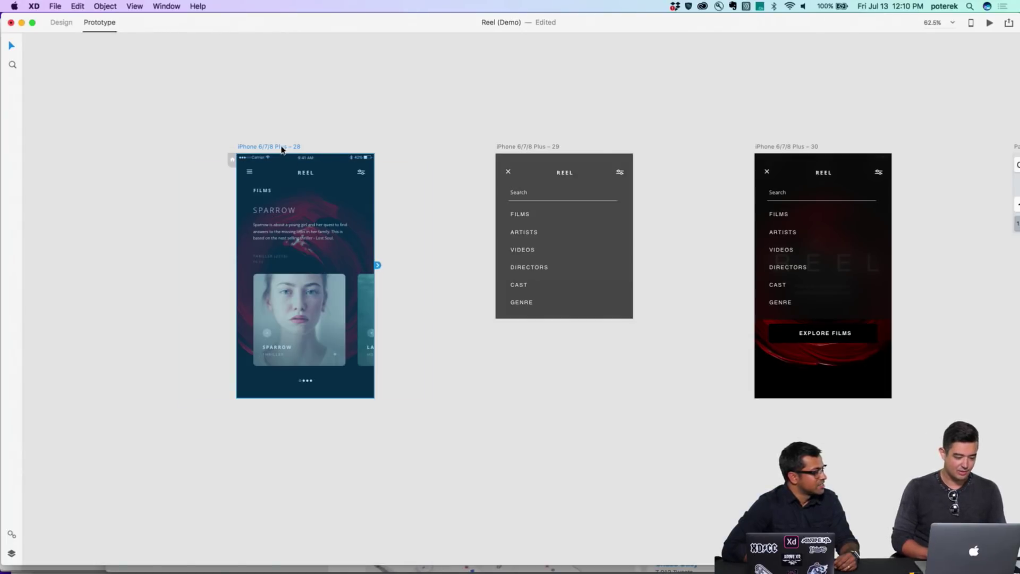
pyautogui.click(251, 170)
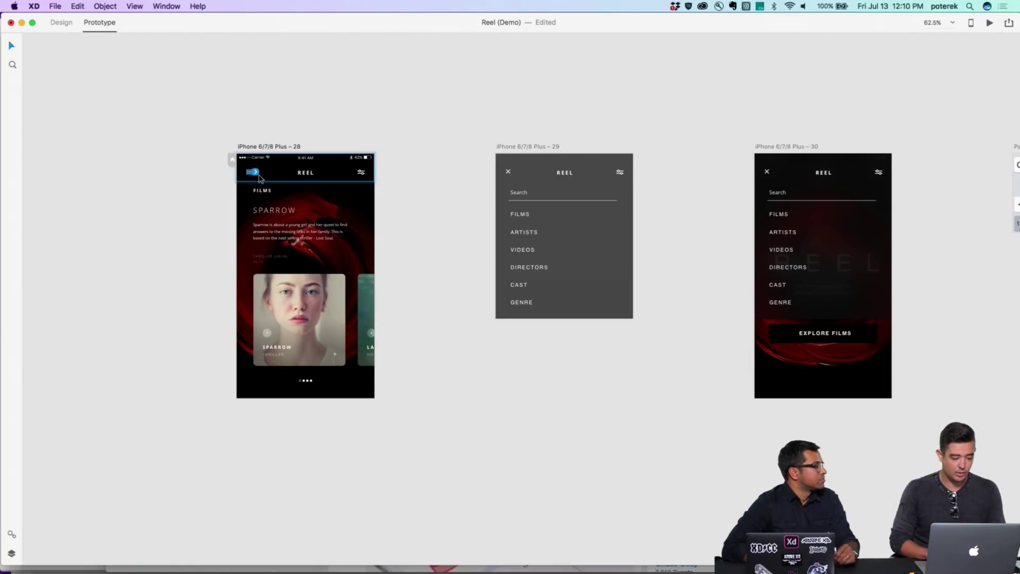
pyautogui.moveTo(255, 172); pyautogui.dragTo(562, 230)
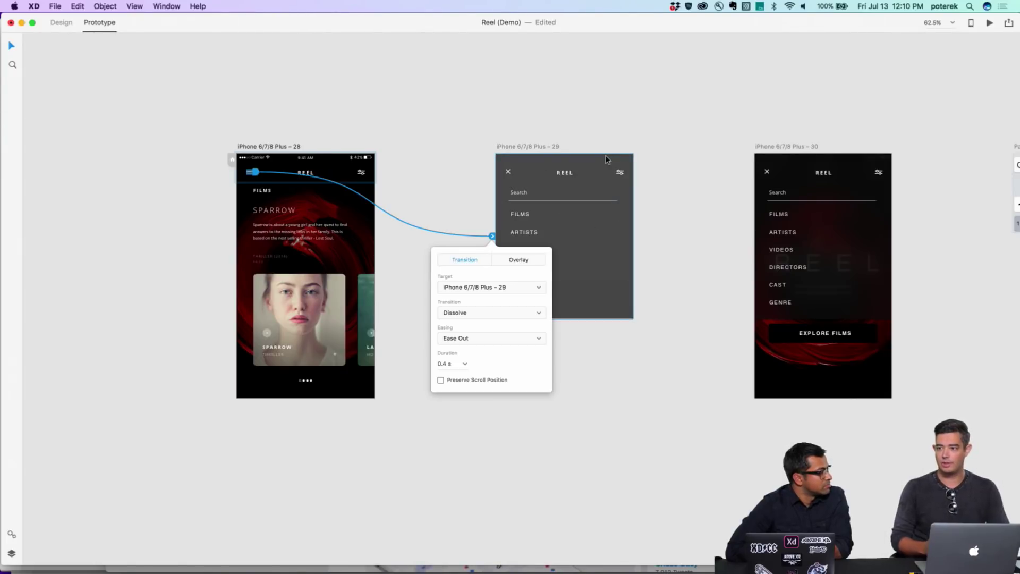
pyautogui.click(510, 259)
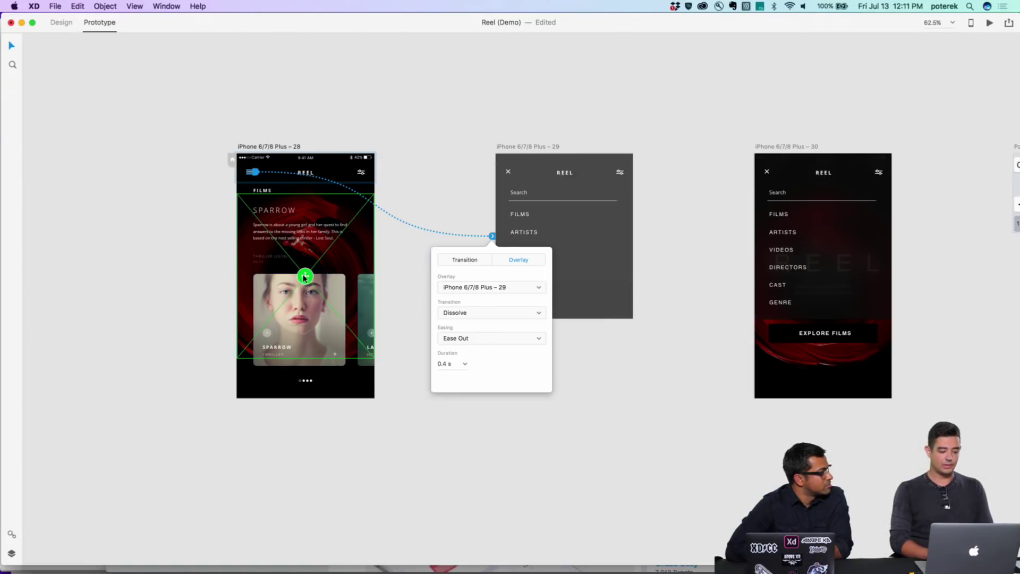
# - Move the overlay's placement to the top edge of the films artboard and check it by reselecting the menu icon
pyautogui.moveTo(305, 276)
pyautogui.mouseDown()
pyautogui.moveTo(303, 295)
pyautogui.moveTo(302, 236)
pyautogui.mouseUp()
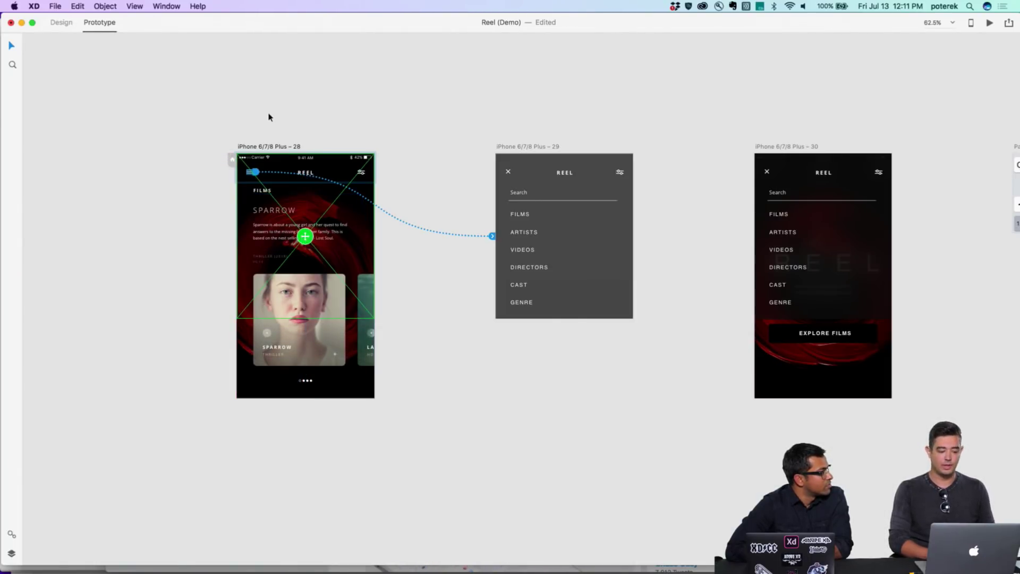
pyautogui.click(281, 128)
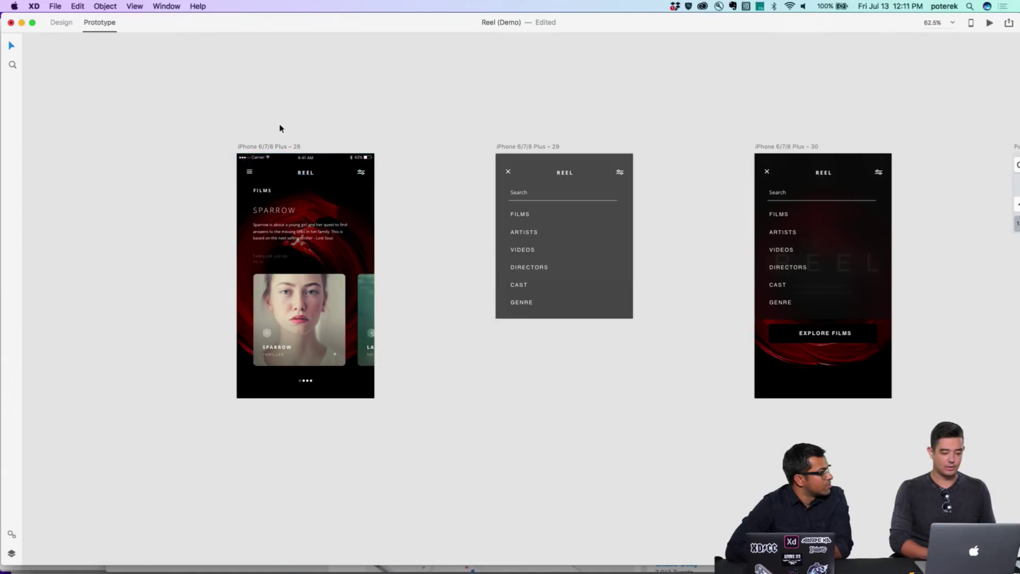
pyautogui.click(272, 152)
pyautogui.click(247, 176)
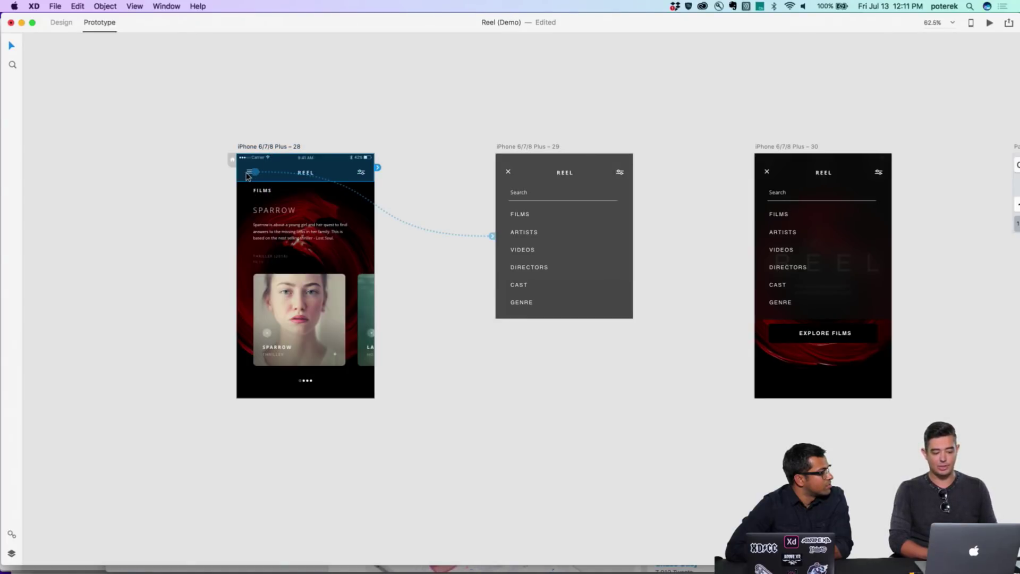
pyautogui.click(247, 174)
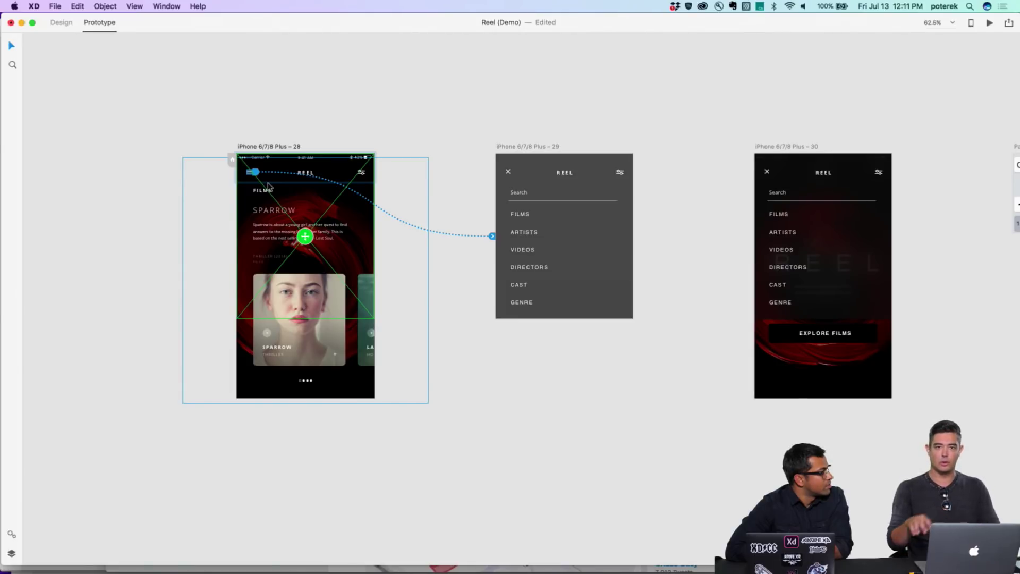
# - Preview the iPhone 6/7/8 Plus – 28 artboard, open its menu overlay, and close the preview
pyautogui.click(272, 148)
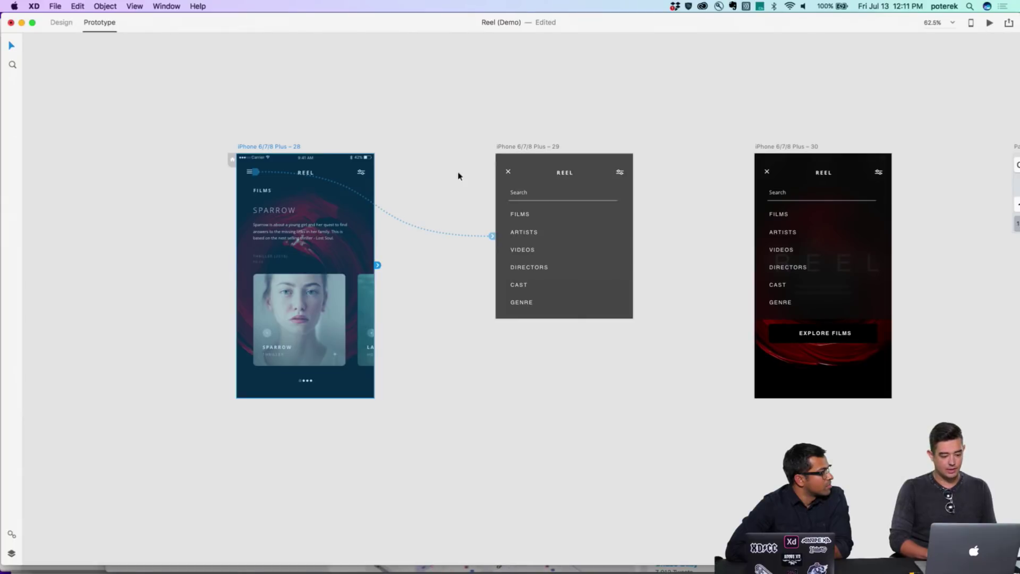
pyautogui.click(989, 22)
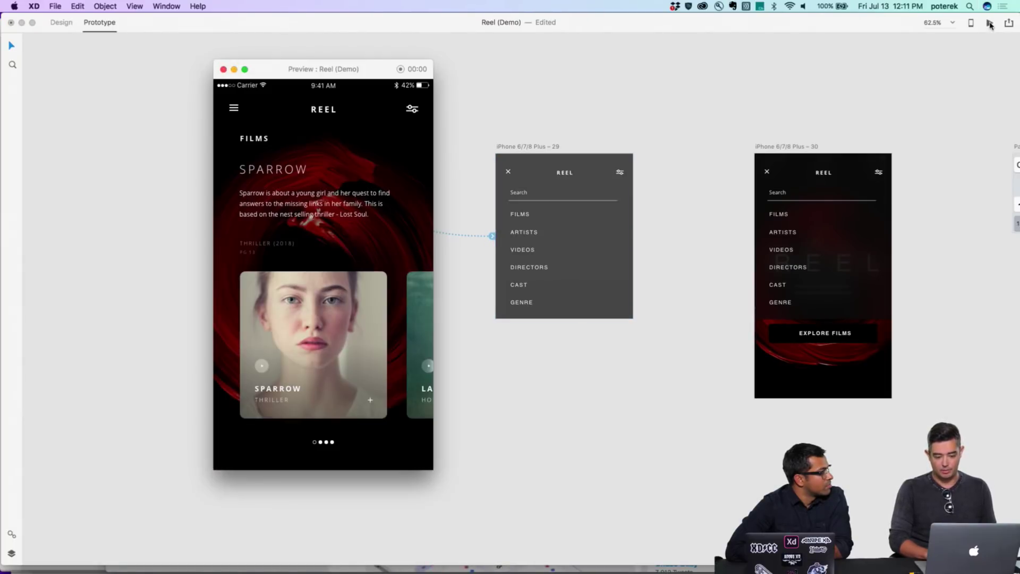
pyautogui.click(232, 110)
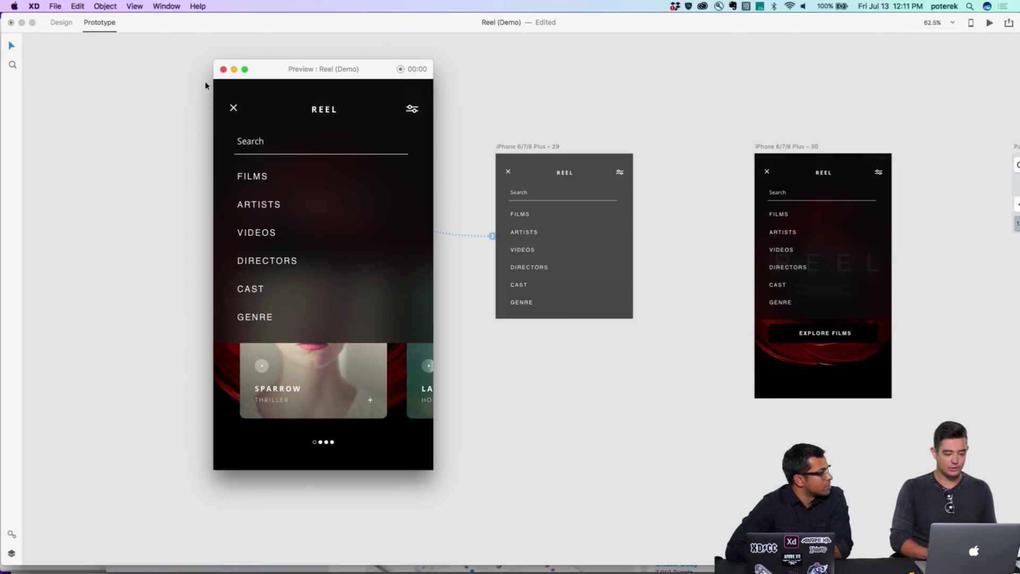
pyautogui.click(223, 70)
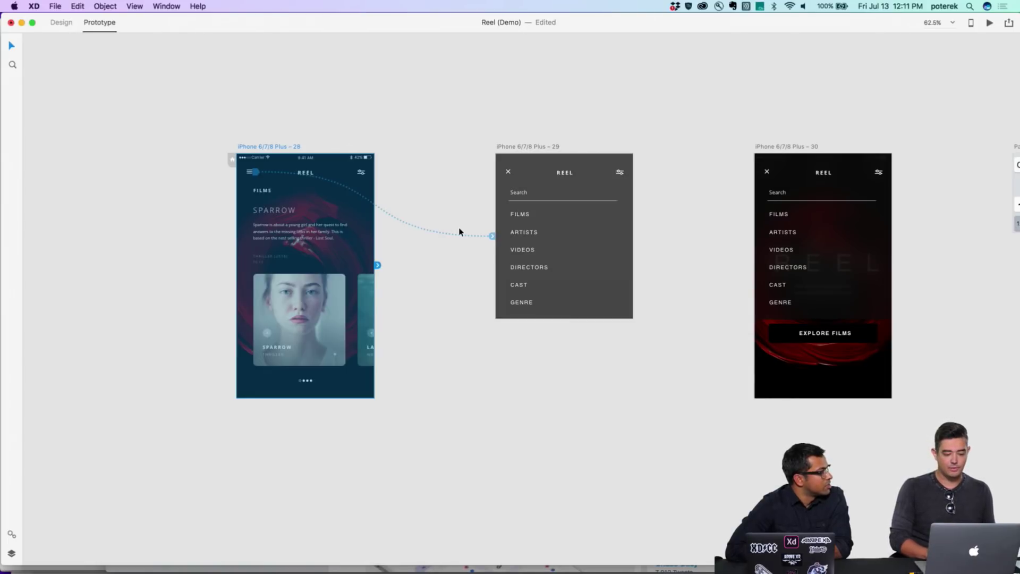
# - Change the transition of the menu icon's overlay link to Slide Down
pyautogui.click(490, 237)
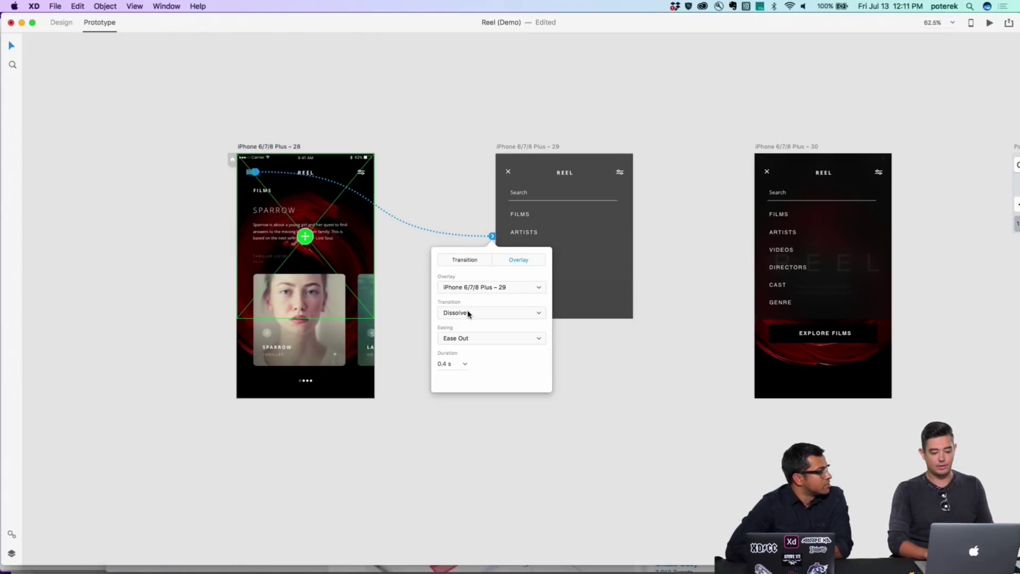
pyautogui.click(470, 313)
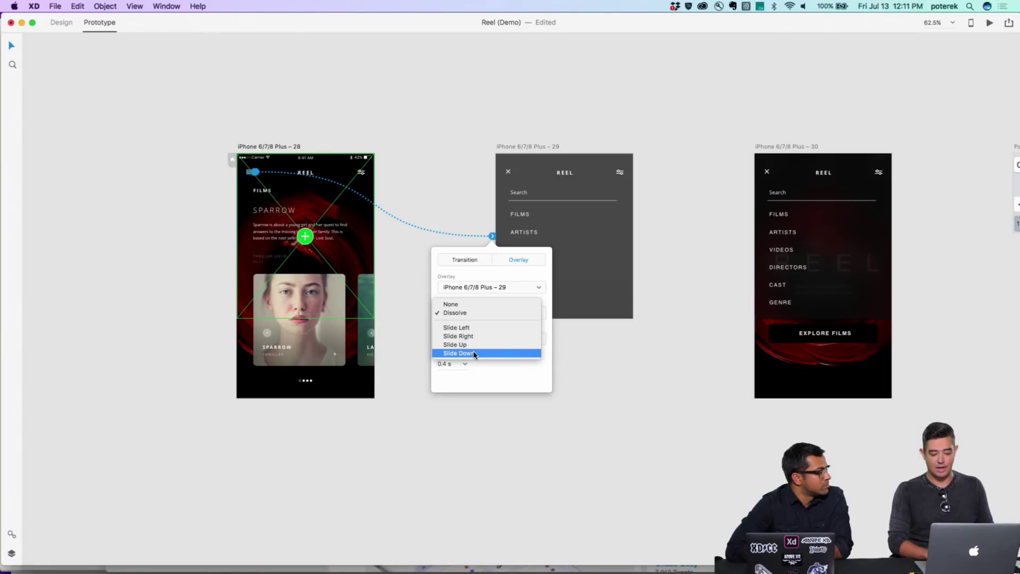
pyautogui.click(474, 353)
# - Preview the iPhone 6/7/8 Plus – 28 artboard, open the sliding menu overlay, close the preview and clear the selection
pyautogui.click(267, 147)
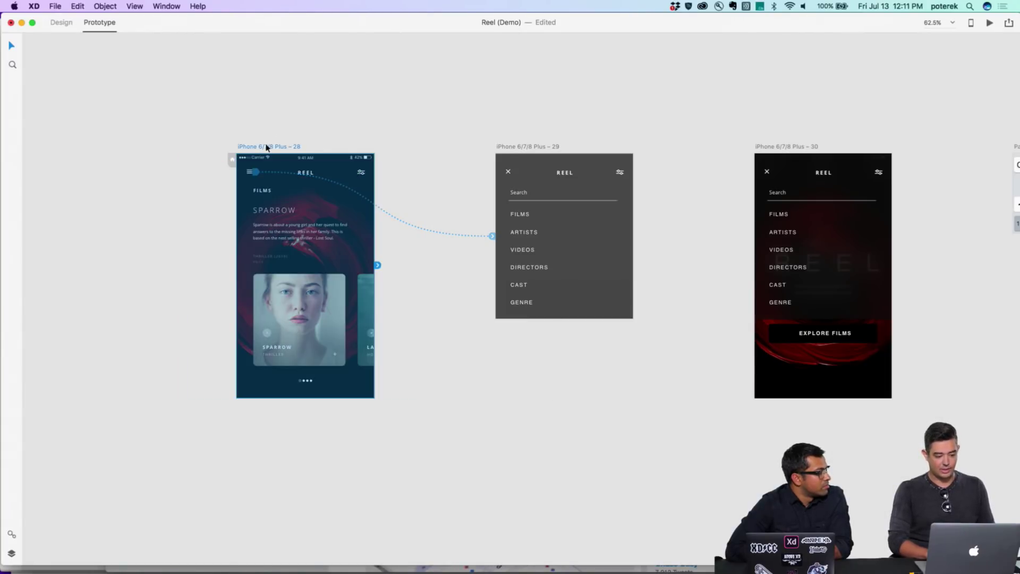
pyautogui.click(990, 23)
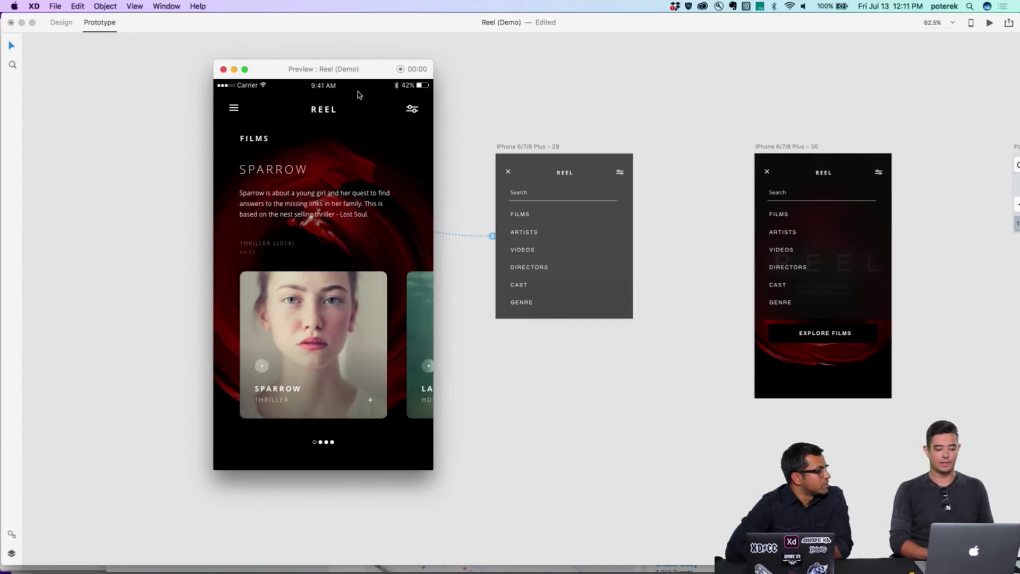
pyautogui.click(234, 108)
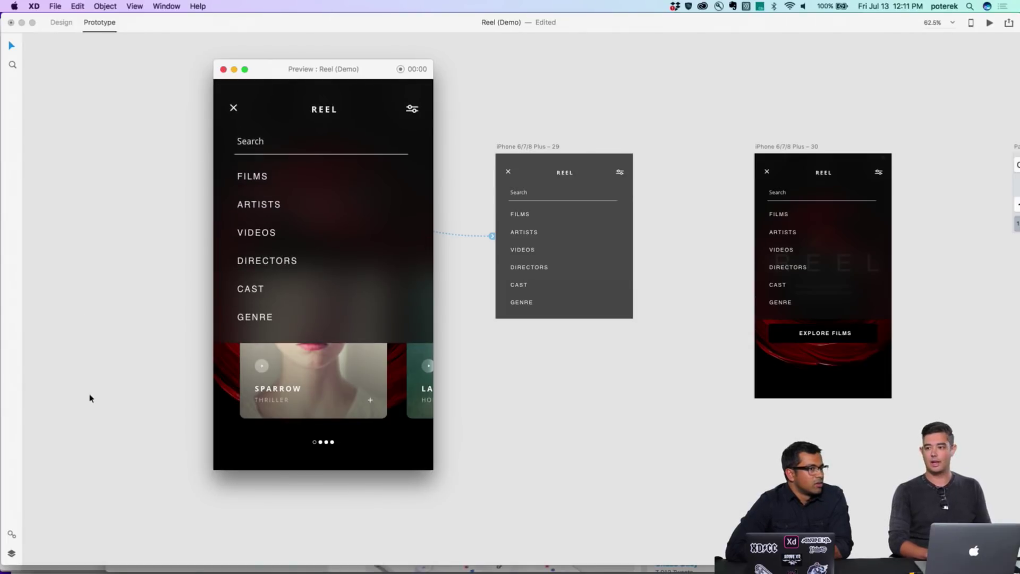
pyautogui.click(224, 70)
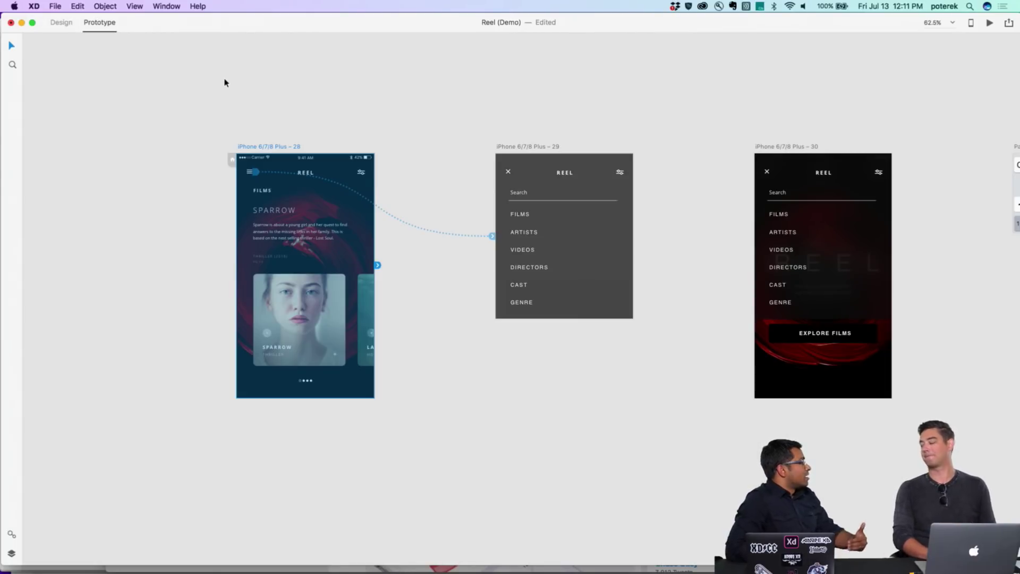
pyautogui.click(268, 45)
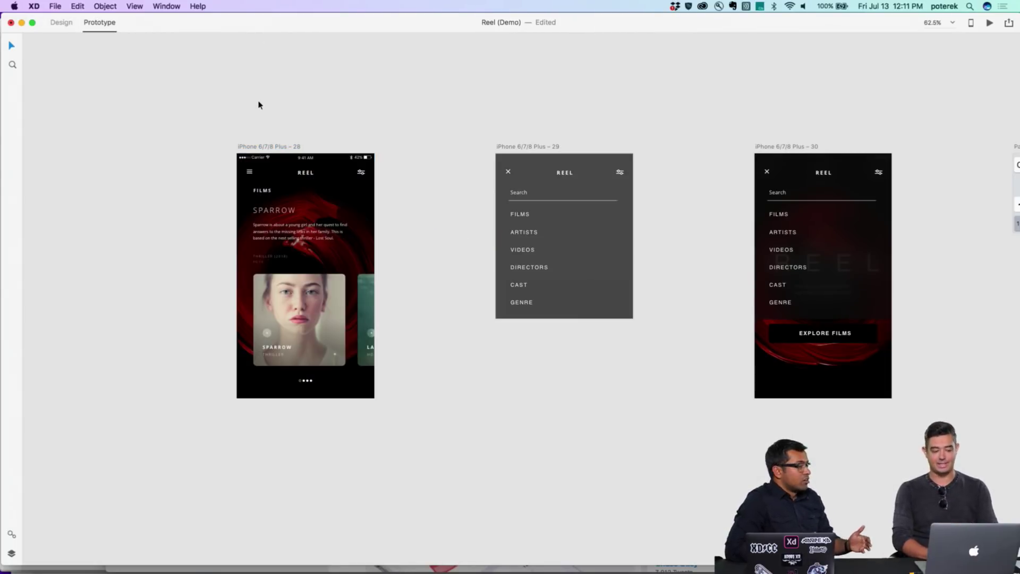
pyautogui.click(263, 149)
pyautogui.moveTo(263, 148); pyautogui.dragTo(263, 439)
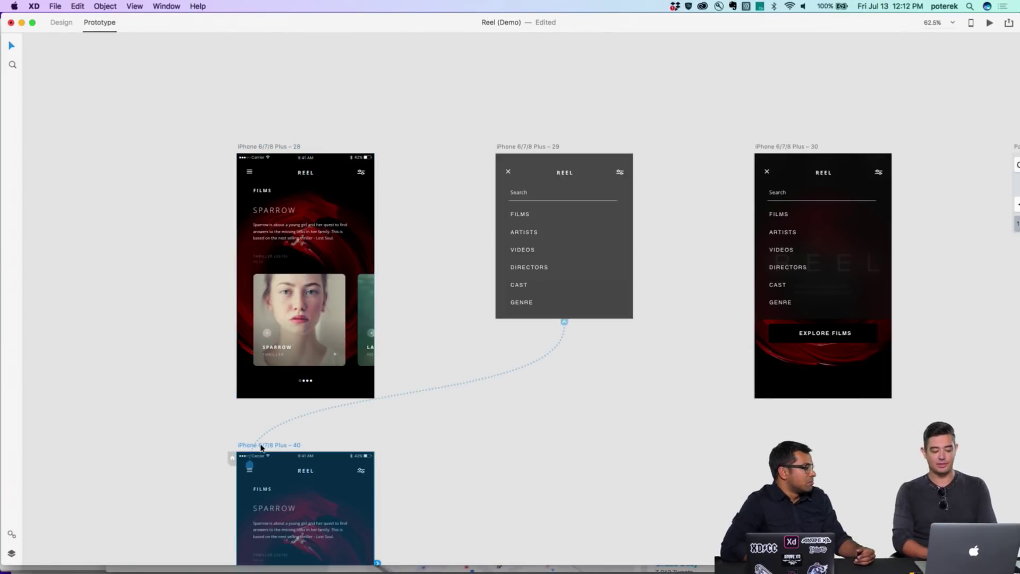
pyautogui.scroll(-3, 505, 298)
pyautogui.press('super+z')
pyautogui.press('super+z')
pyautogui.press('super+z')
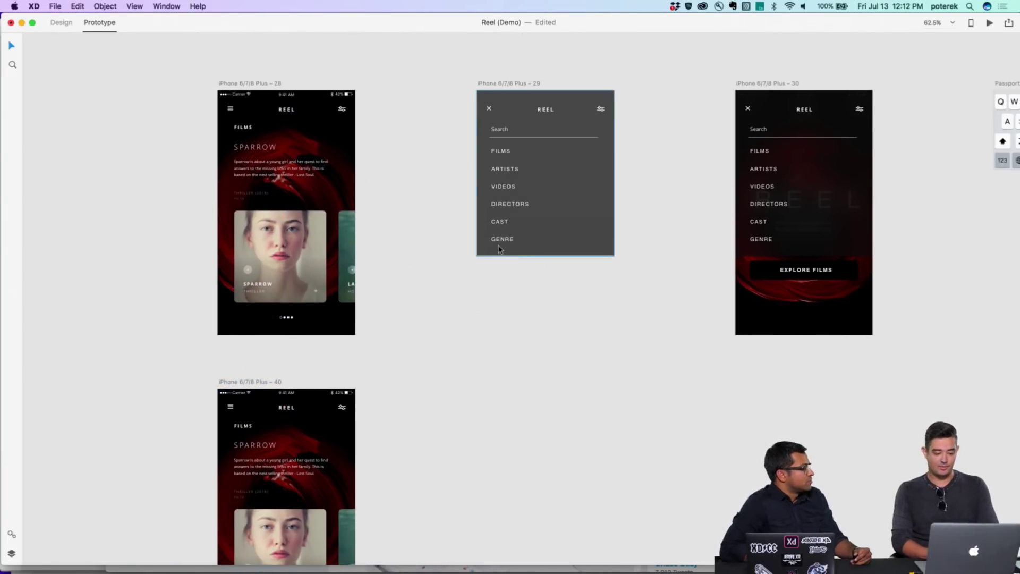
# - In Design mode, duplicate the films artboard below the original and paste the iPhone 6/7/8 Plus – 29 menu contents onto the copy
pyautogui.click(52, 23)
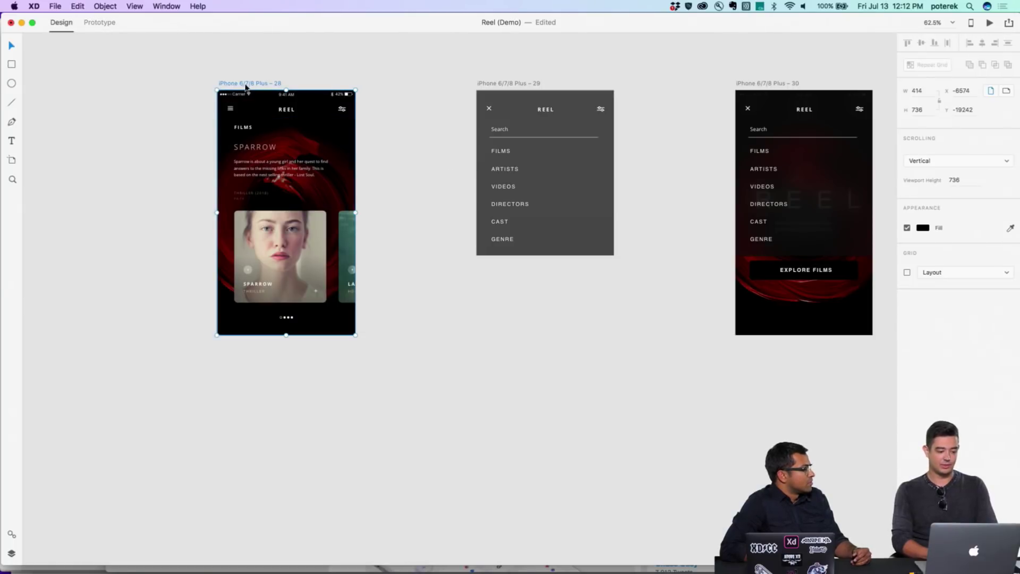
pyautogui.press('super+shift+z')
pyautogui.moveTo(460, 81); pyautogui.dragTo(630, 289)
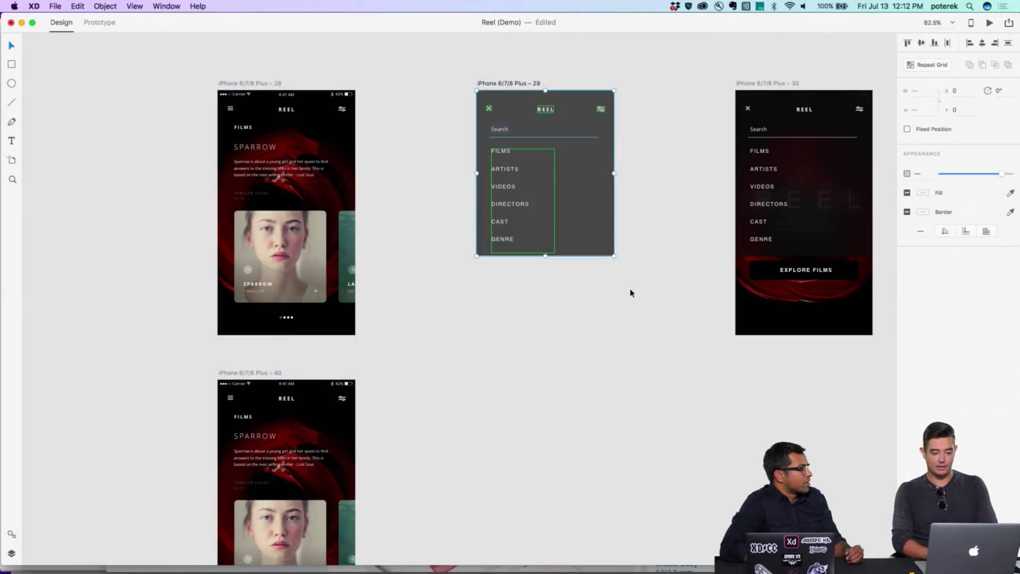
pyautogui.press('super+c')
pyautogui.click(287, 402)
pyautogui.press('super+v')
pyautogui.click(448, 392)
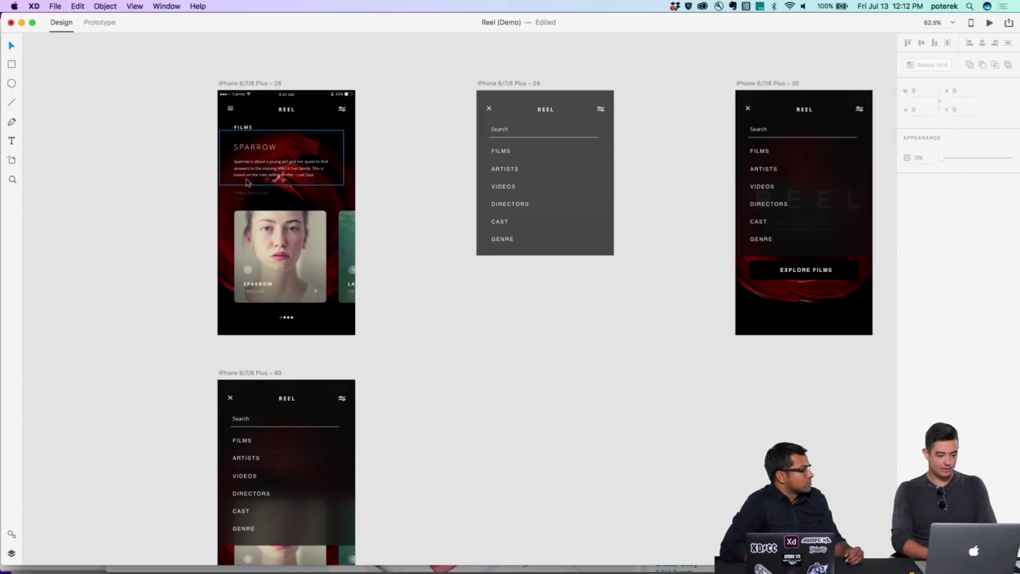
# - Link the menu icon on the iPhone 6/7/8 Plus – 28 artboard to iPhone 6/7/8 Plus – 40 as a Slide Down transition and review its settings
pyautogui.click(231, 109)
pyautogui.click(99, 23)
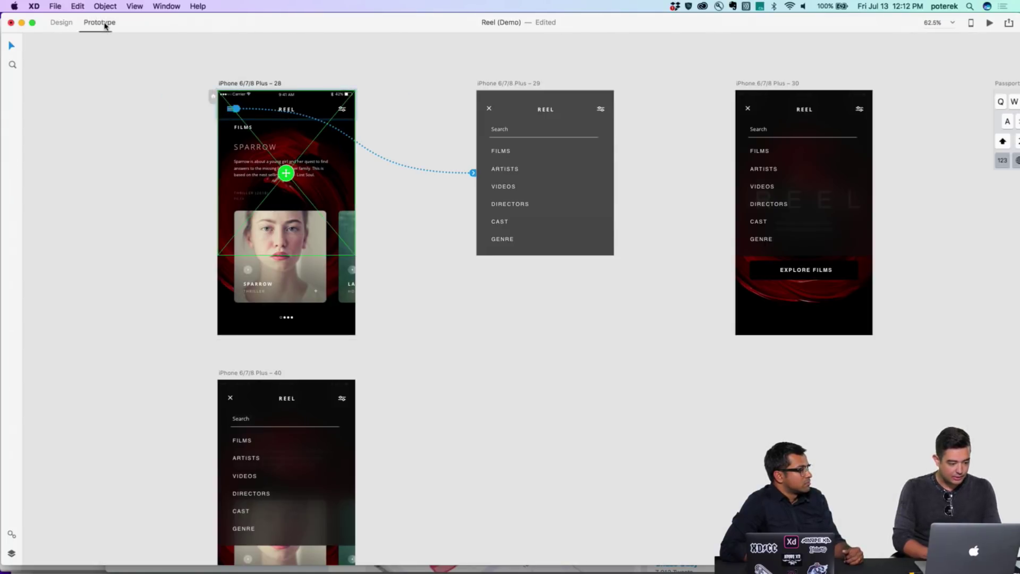
pyautogui.moveTo(245, 109); pyautogui.dragTo(281, 404)
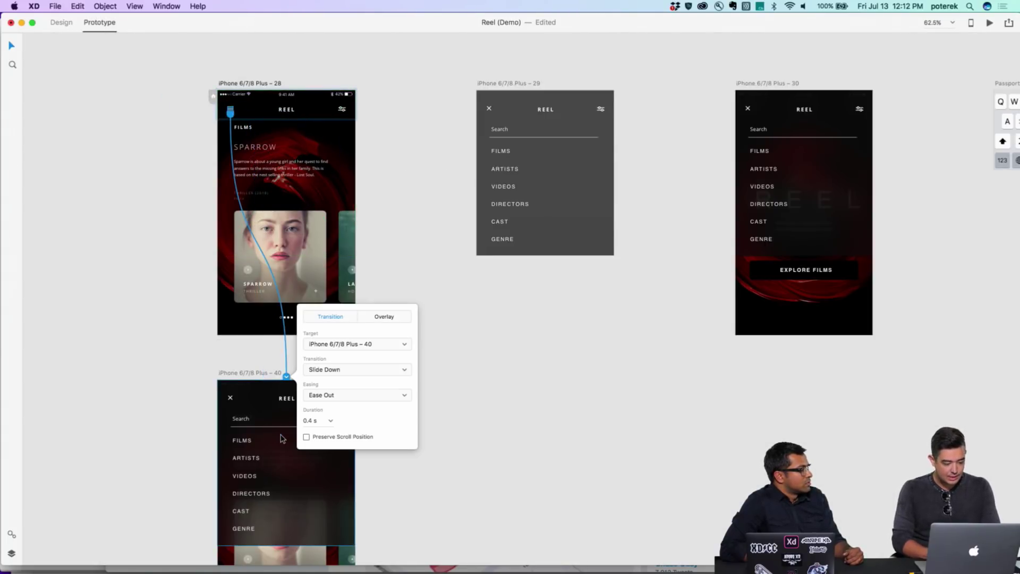
pyautogui.click(246, 375)
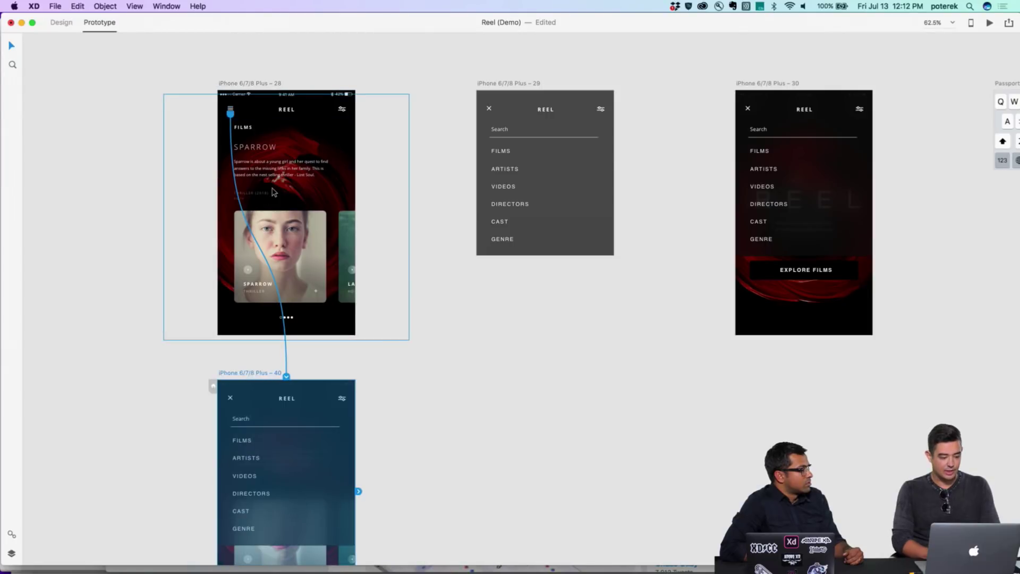
pyautogui.click(285, 378)
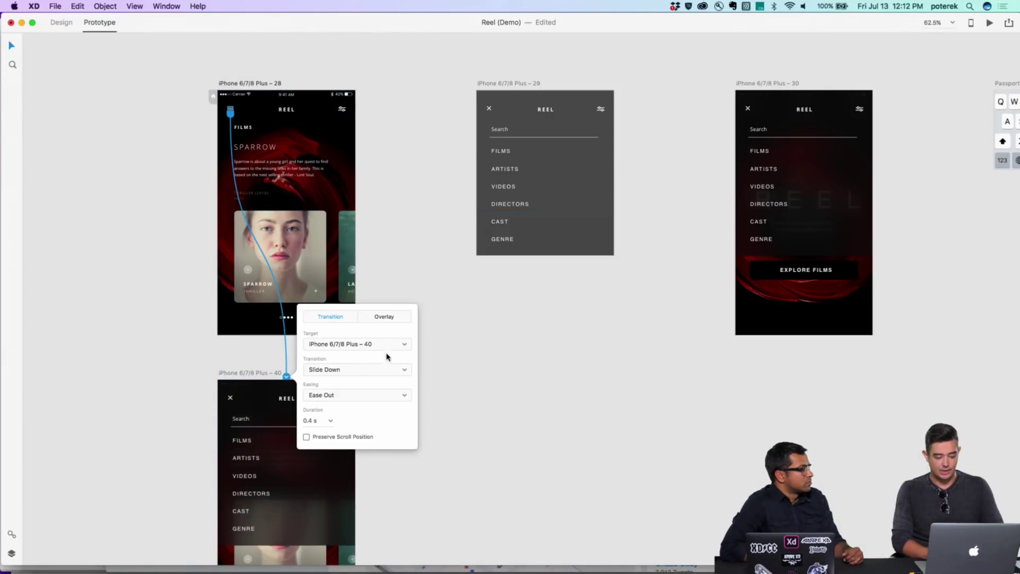
# - Preview the films artboard with the menu opening as a regular slide-down transition, and close the preview
pyautogui.click(245, 79)
pyautogui.click(241, 86)
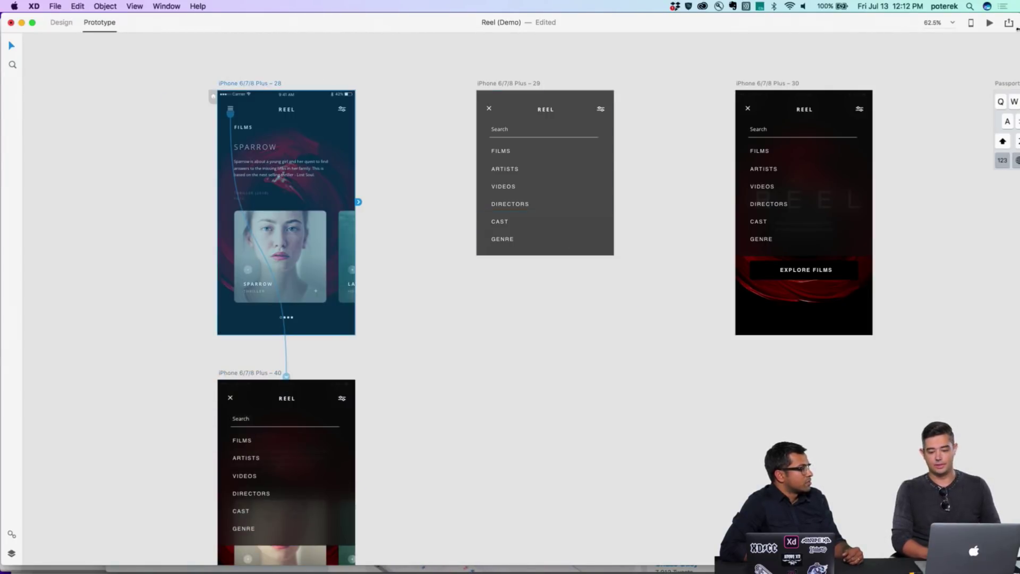
pyautogui.click(989, 24)
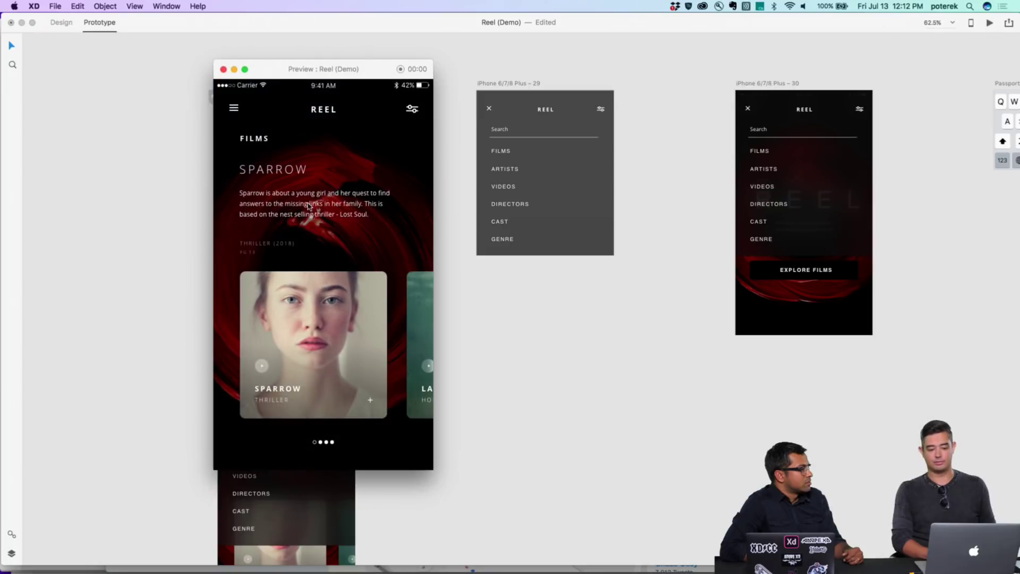
pyautogui.click(234, 108)
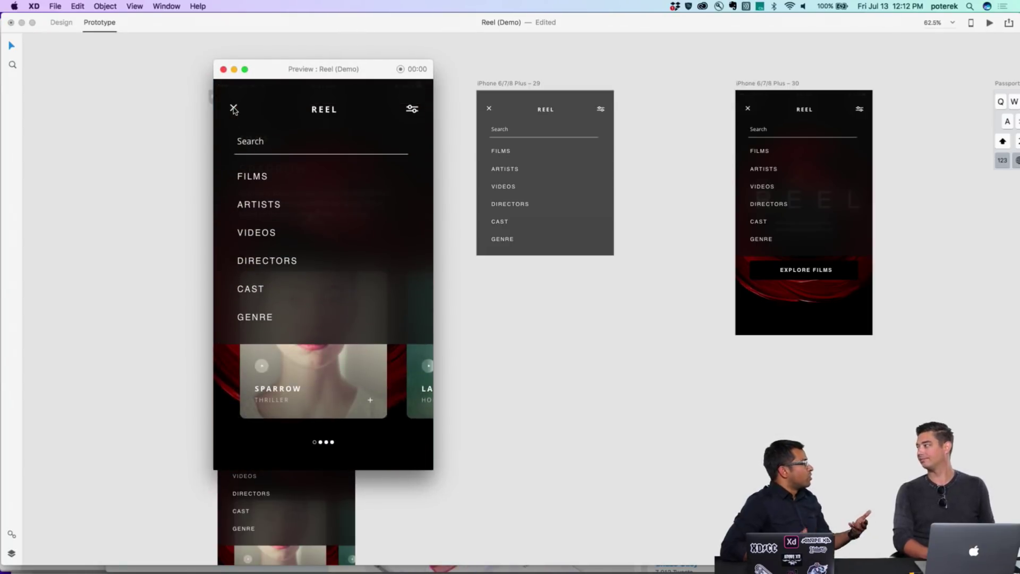
pyautogui.click(224, 70)
# - Undo the transition link and the duplicated films artboard, restoring the menu icon's overlay link to iPhone 6/7/8 Plus – 29
pyautogui.click(236, 373)
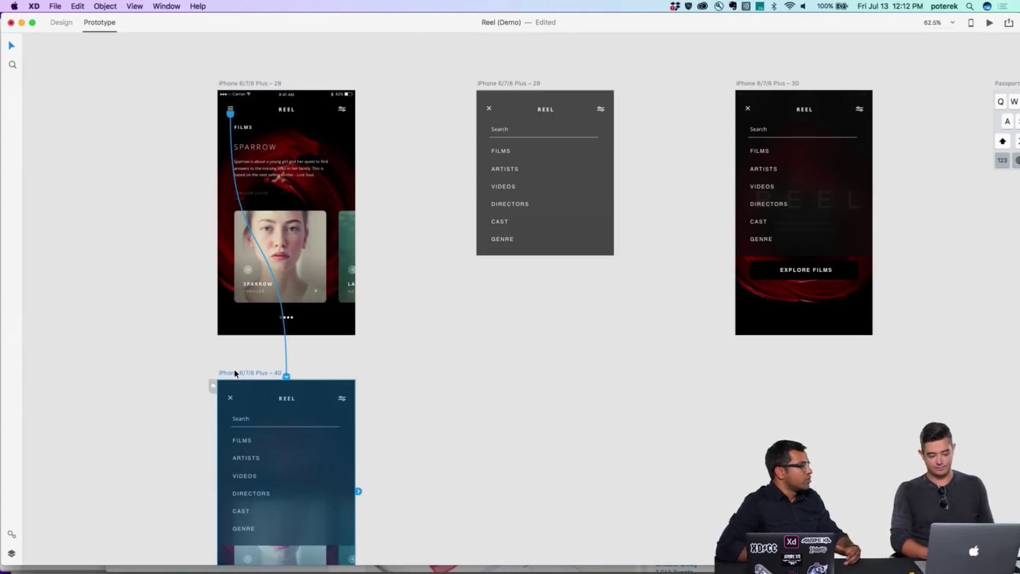
pyautogui.press('super+z')
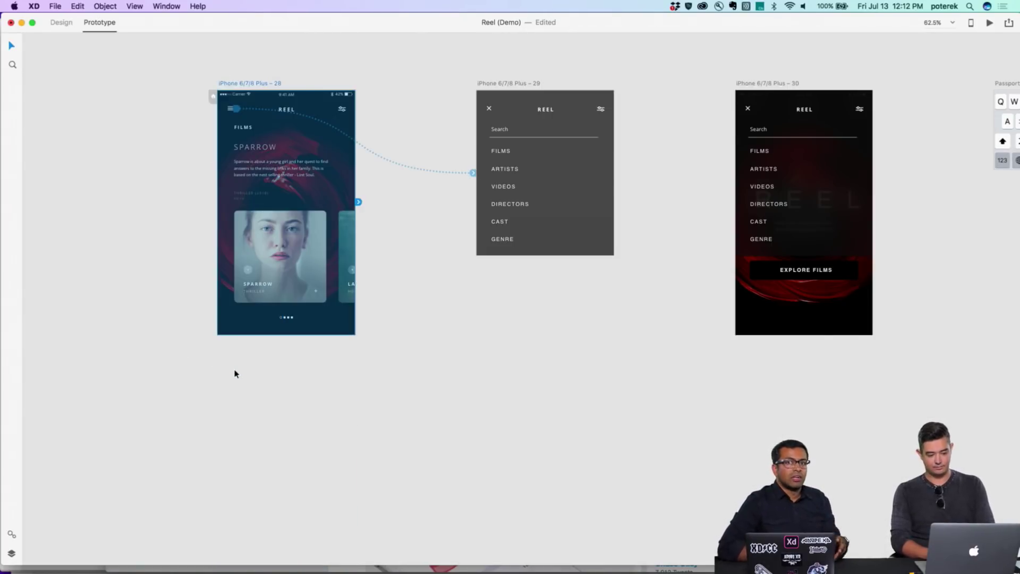
pyautogui.click(482, 323)
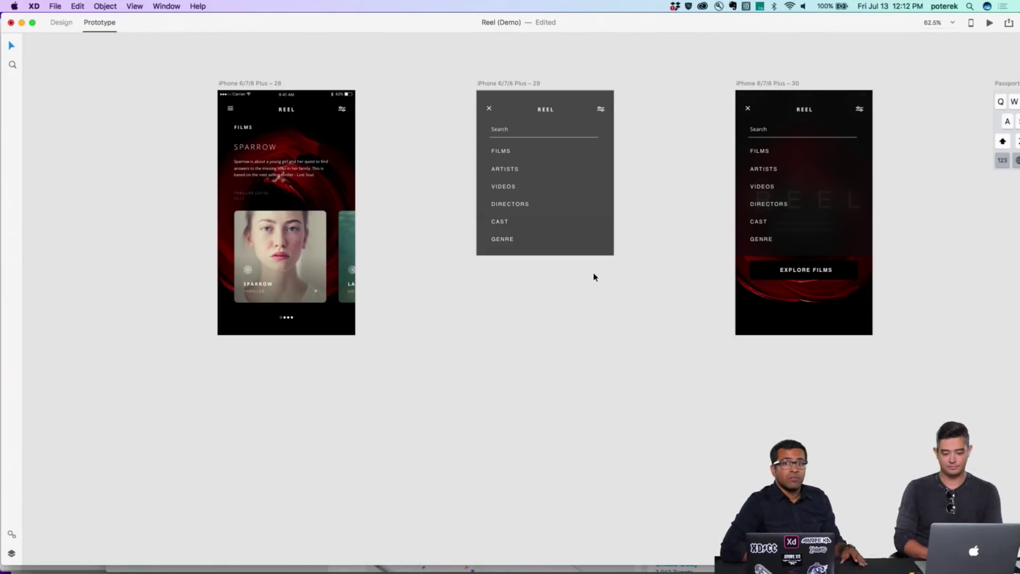
# - Group the Search text and its underline on the iPhone 6/7/8 Plus – 30 artboard
pyautogui.hscroll(5, 592, 276)
pyautogui.scroll(4, 594, 277)
pyautogui.scroll(-3, 595, 277)
pyautogui.hscroll(-2, 595, 277)
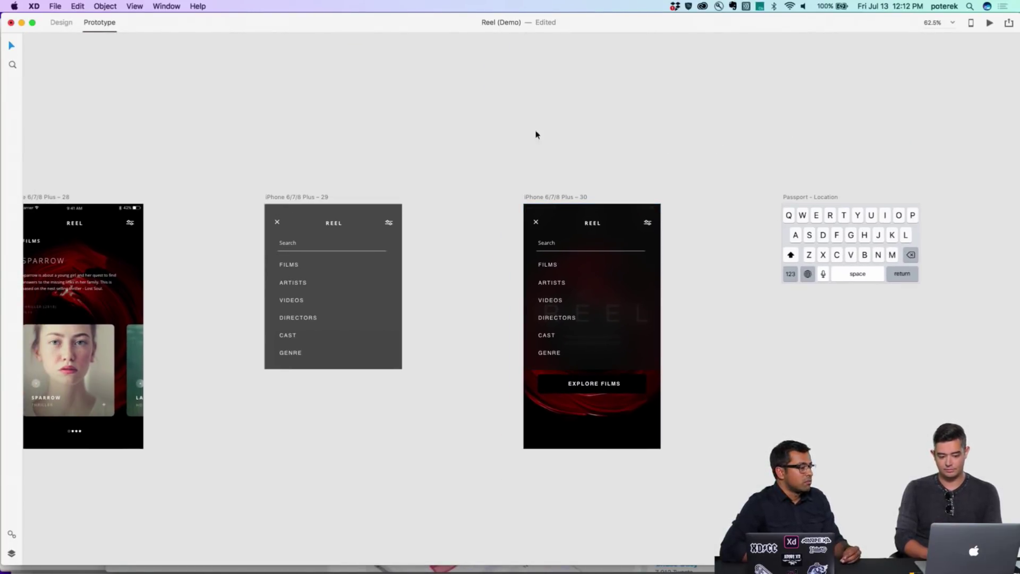
pyautogui.click(543, 246)
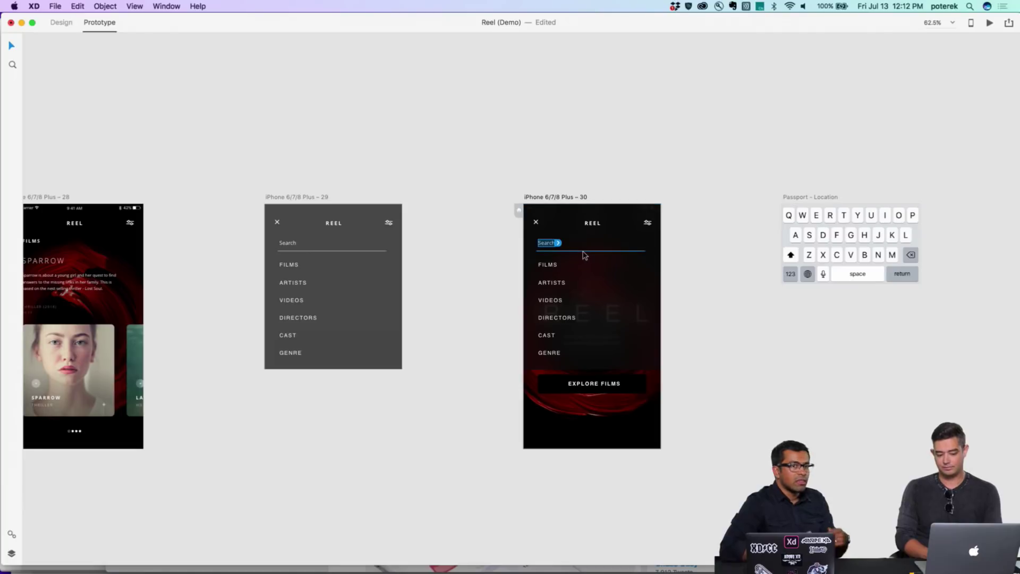
pyautogui.press('super+g')
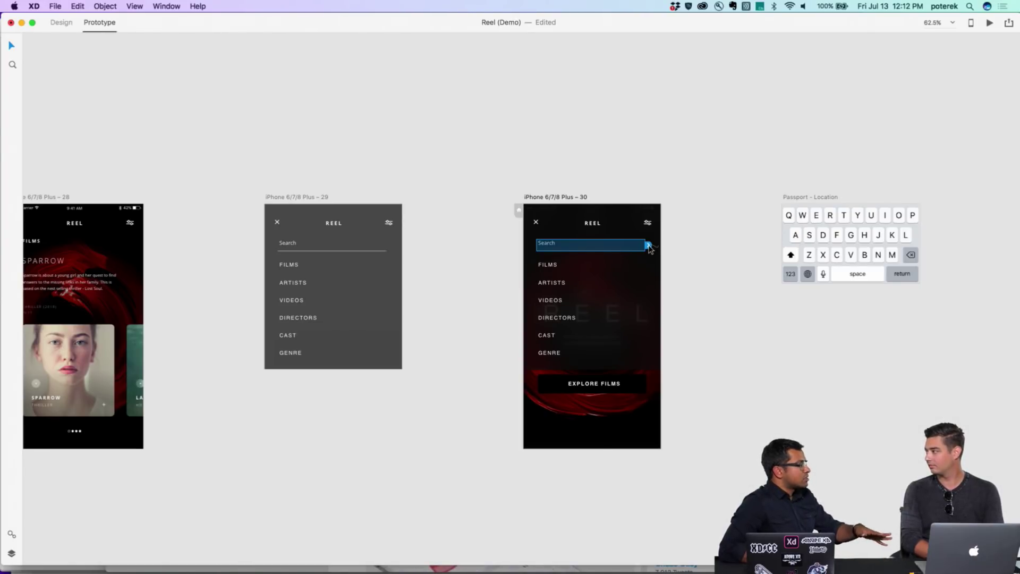
pyautogui.click(461, 143)
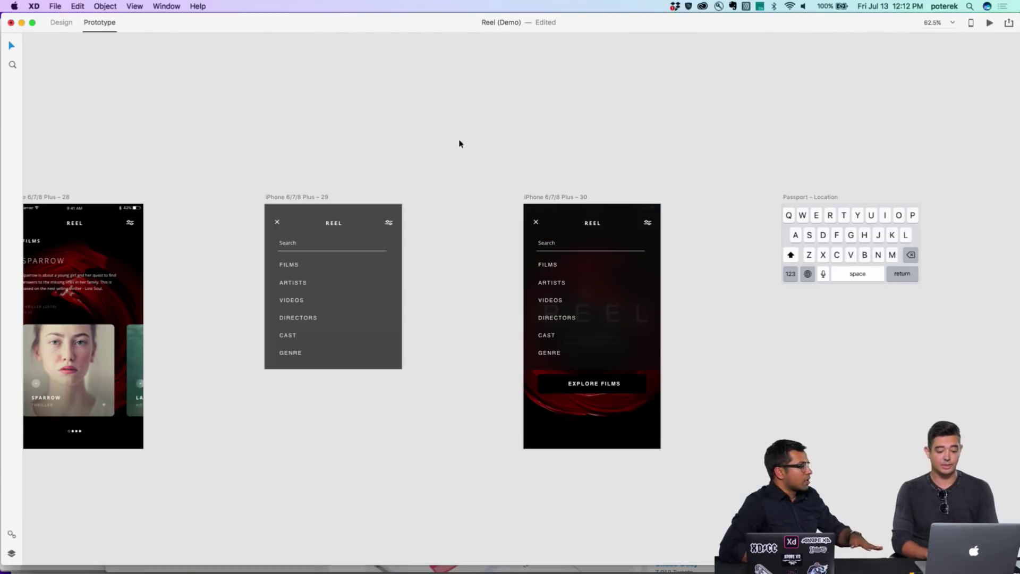
# - Review the overlay link settings of the menu icon on the iPhone 6/7/8 Plus – 28 artboard, and close them
pyautogui.click(167, 6)
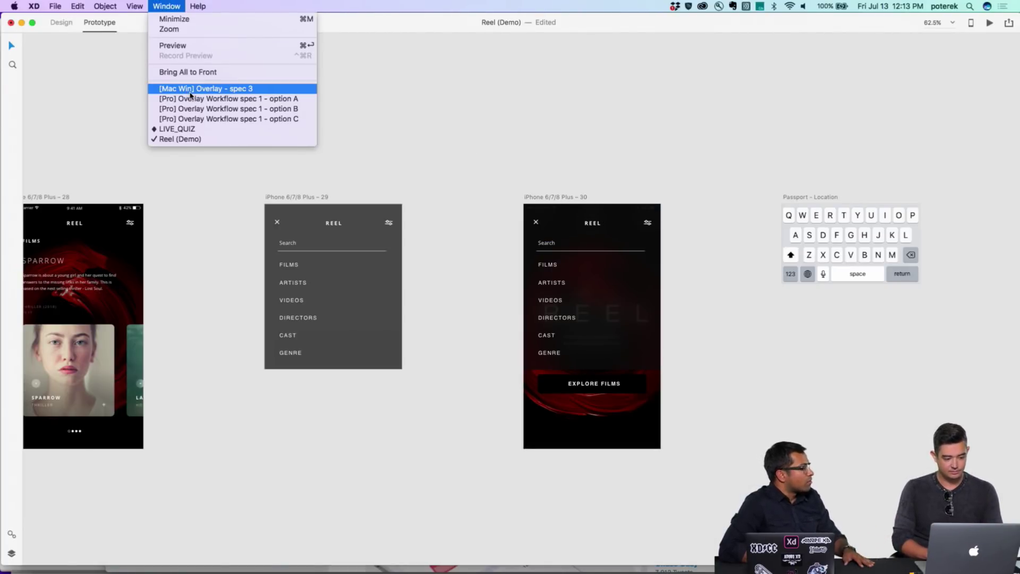
pyautogui.click(88, 84)
pyautogui.hscroll(-5, 89, 84)
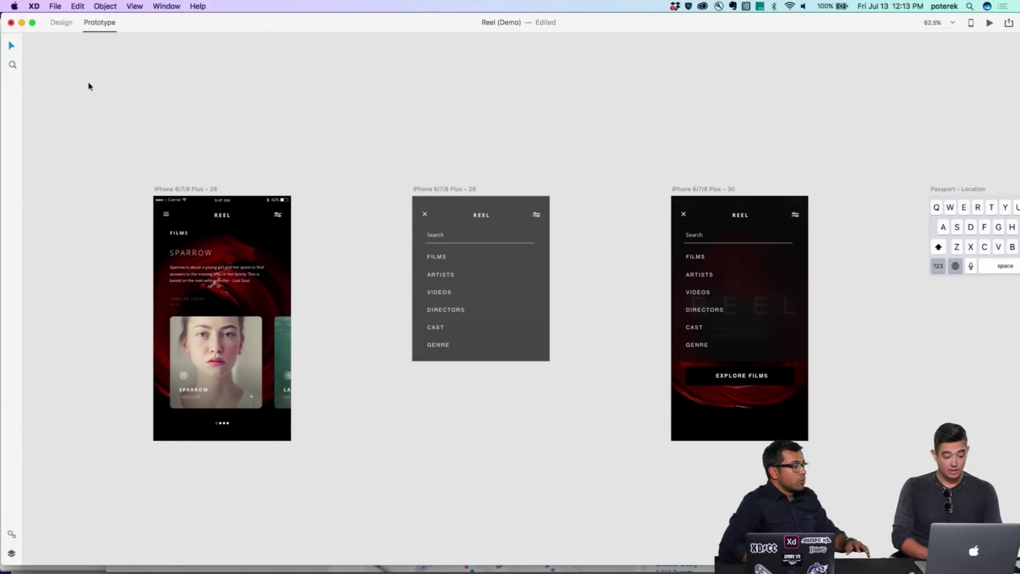
pyautogui.click(158, 197)
pyautogui.click(408, 279)
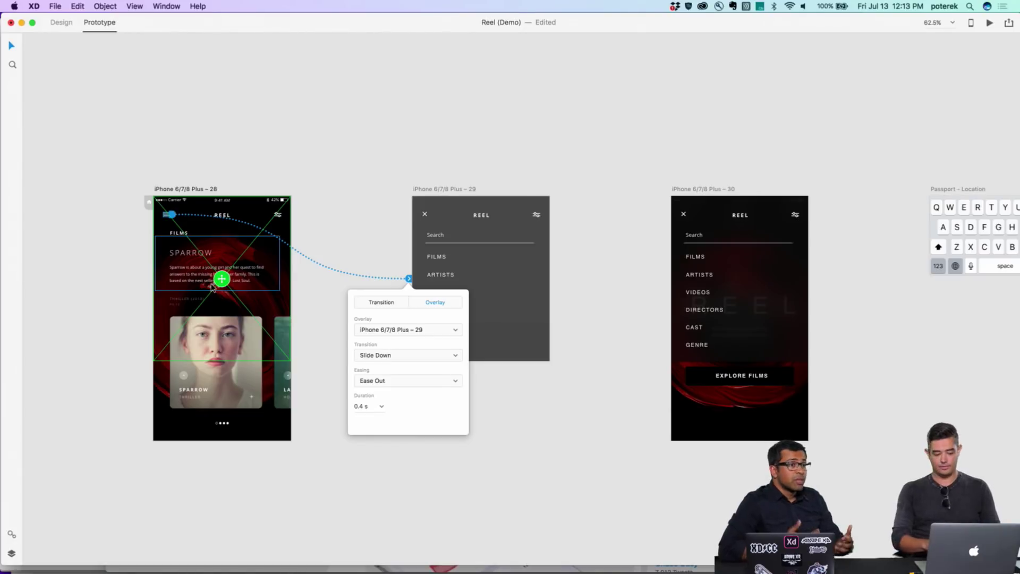
pyautogui.click(296, 134)
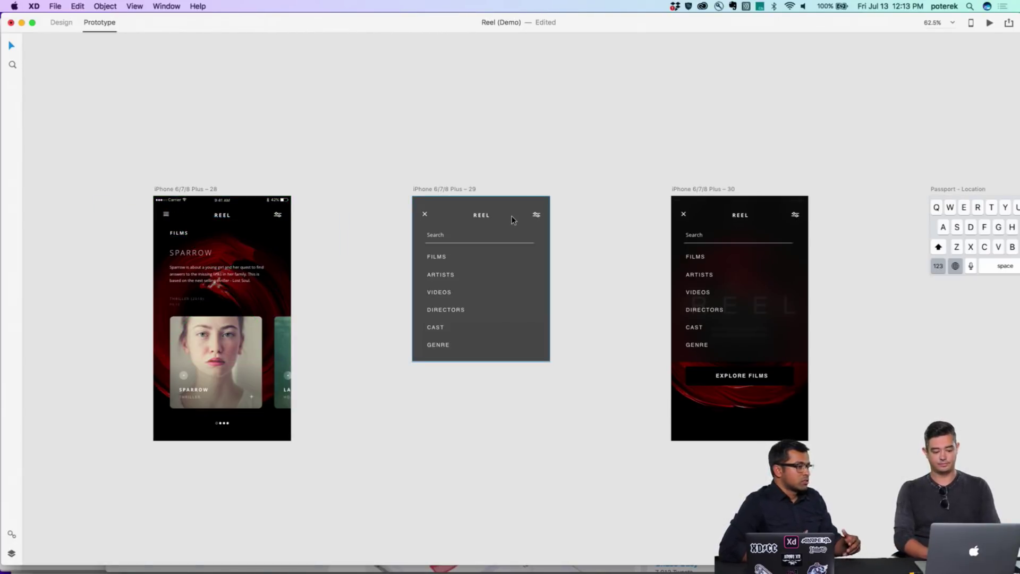
# - Examine the full extent of the film card strip on the iPhone 6/7/8 Plus – 28 artboard in Design mode
pyautogui.click(209, 346)
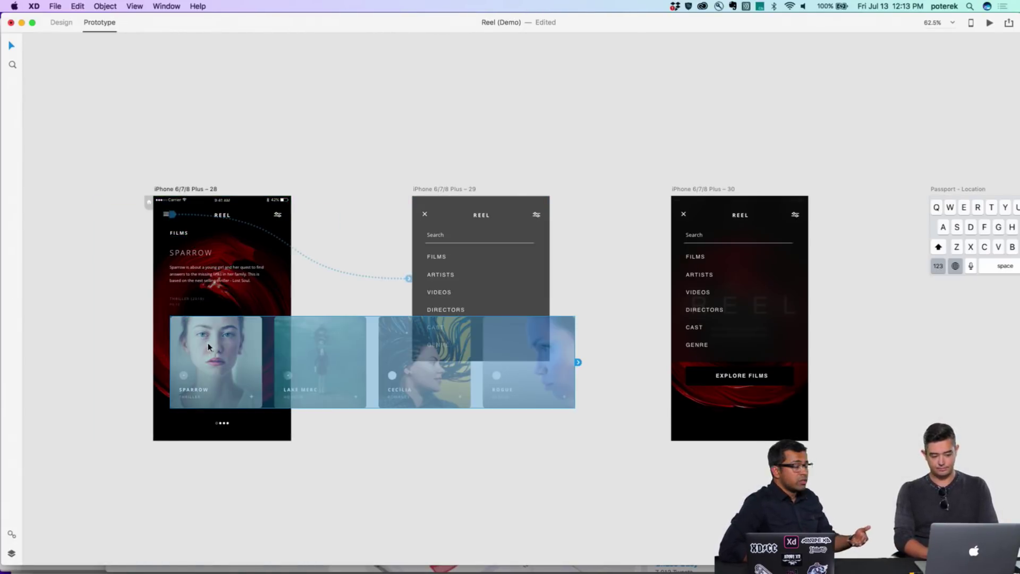
pyautogui.click(60, 23)
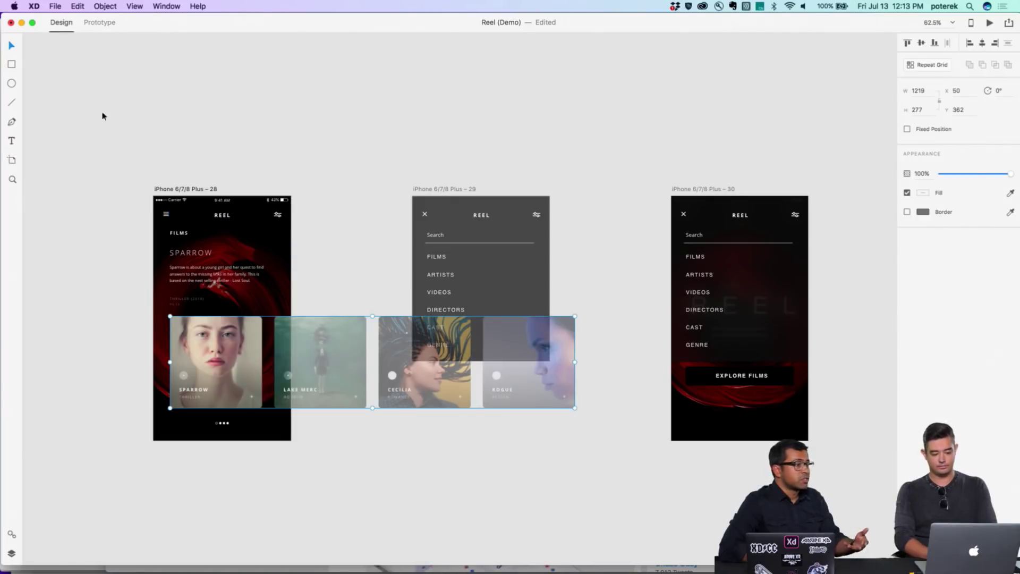
pyautogui.click(107, 357)
pyautogui.hscroll(5, 474, 337)
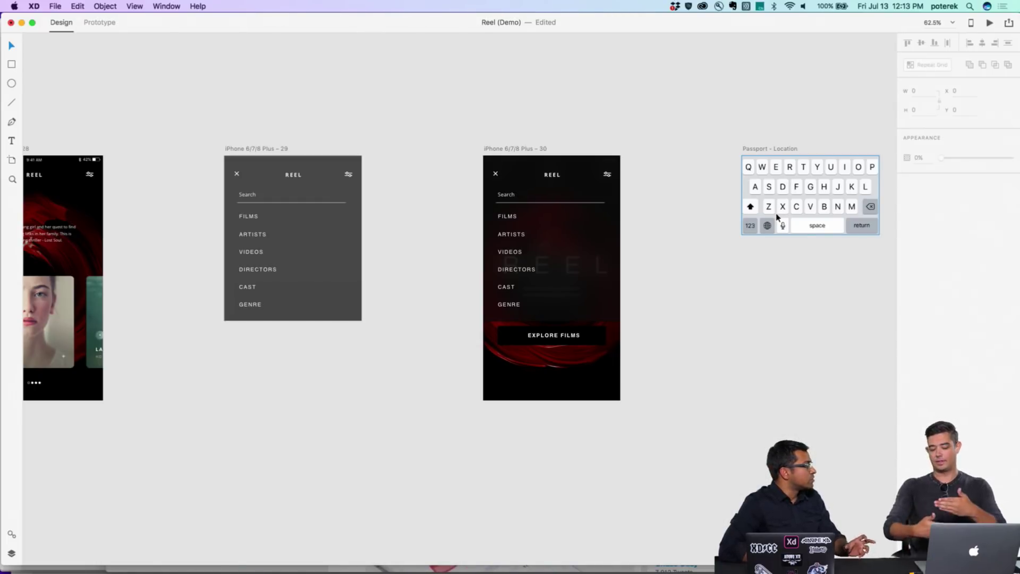
pyautogui.hscroll(-5, 776, 217)
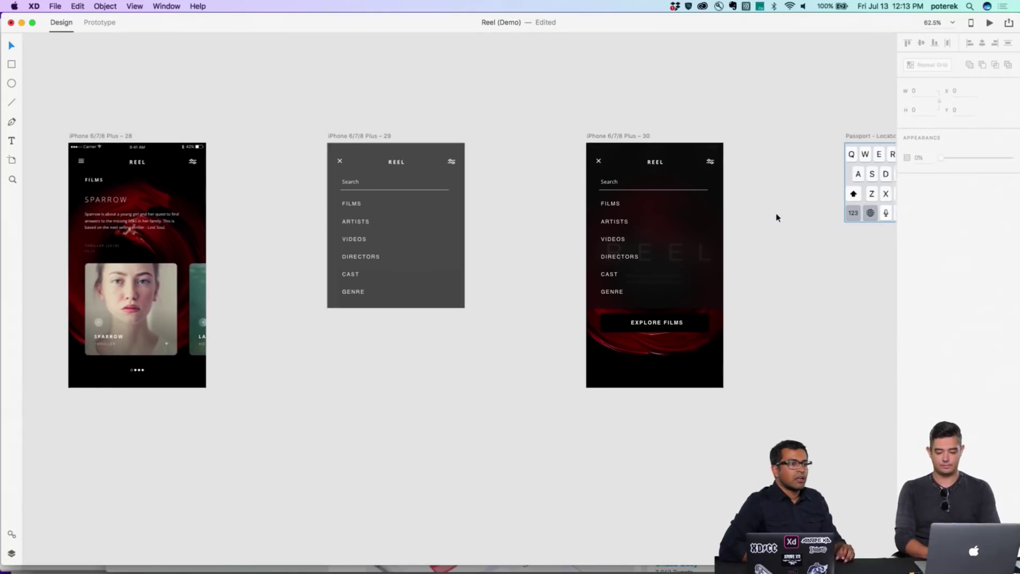
pyautogui.click(177, 287)
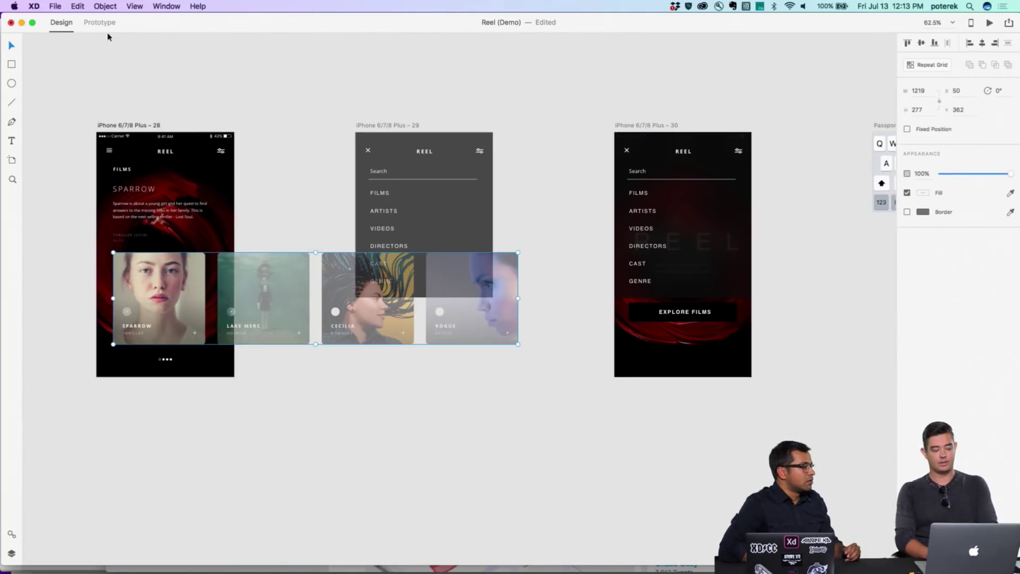
# - Save the film card strip on the iPhone 6/7/8 Plus – 28 artboard as a symbol in the document's assets
pyautogui.click(13, 531)
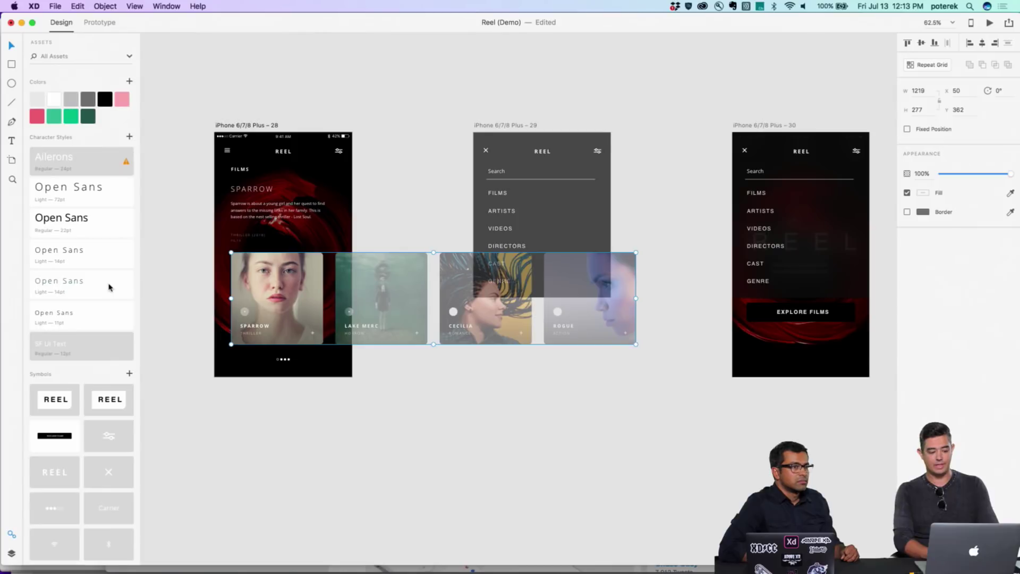
pyautogui.click(130, 375)
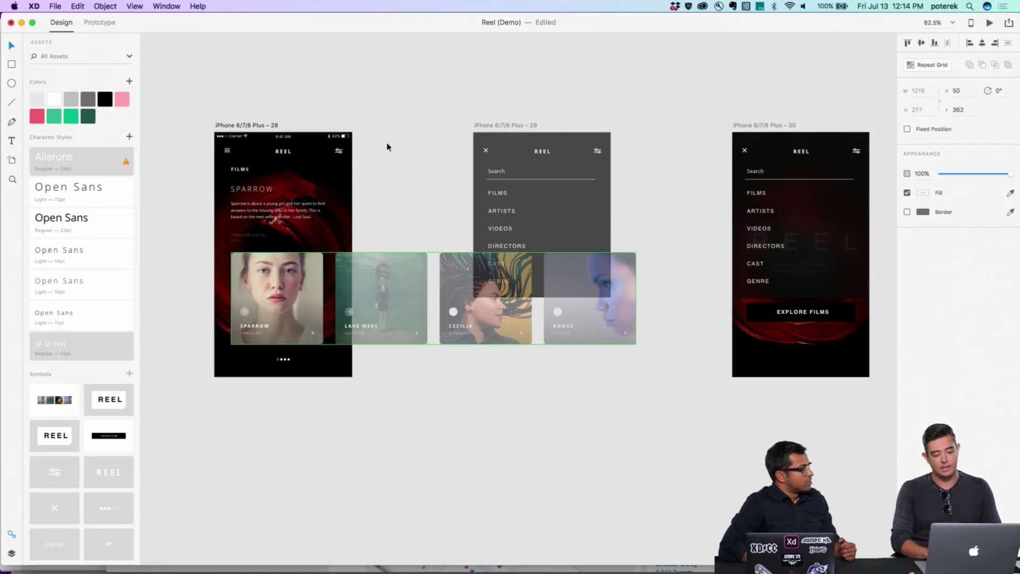
pyautogui.moveTo(404, 137); pyautogui.dragTo(159, 380)
pyautogui.click(254, 305)
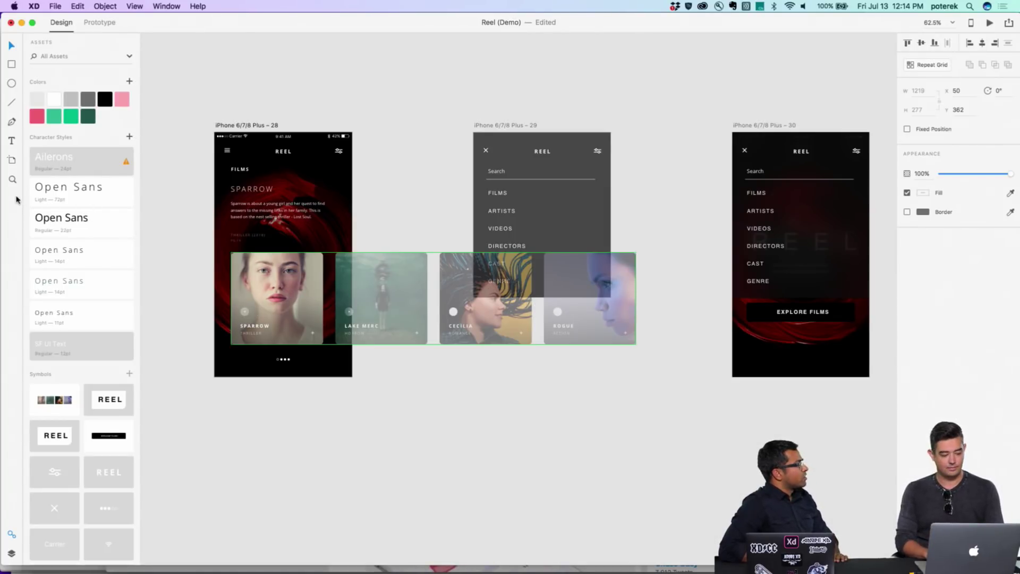
pyautogui.click(11, 536)
pyautogui.click(200, 411)
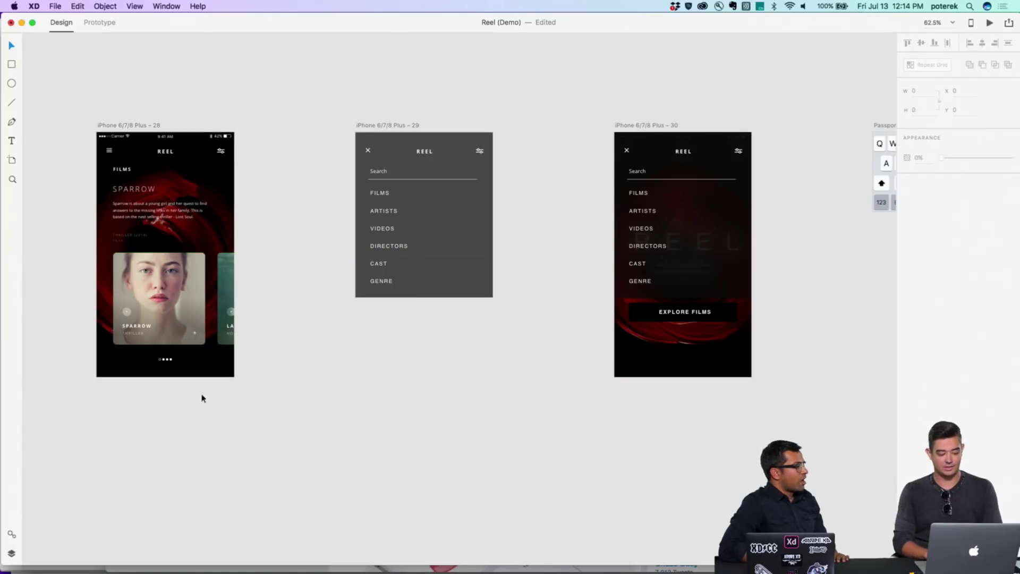
# - Review the menu icon's overlay link from iPhone 6/7/8 Plus – 28 to iPhone 6/7/8 Plus – 29 in Prototype mode
pyautogui.click(186, 283)
pyautogui.click(299, 124)
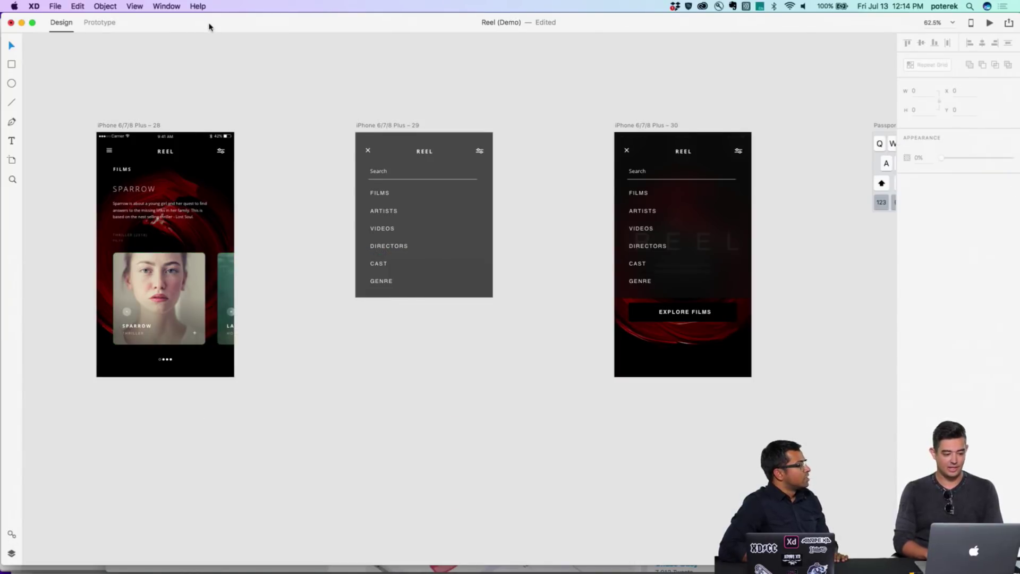
pyautogui.click(178, 273)
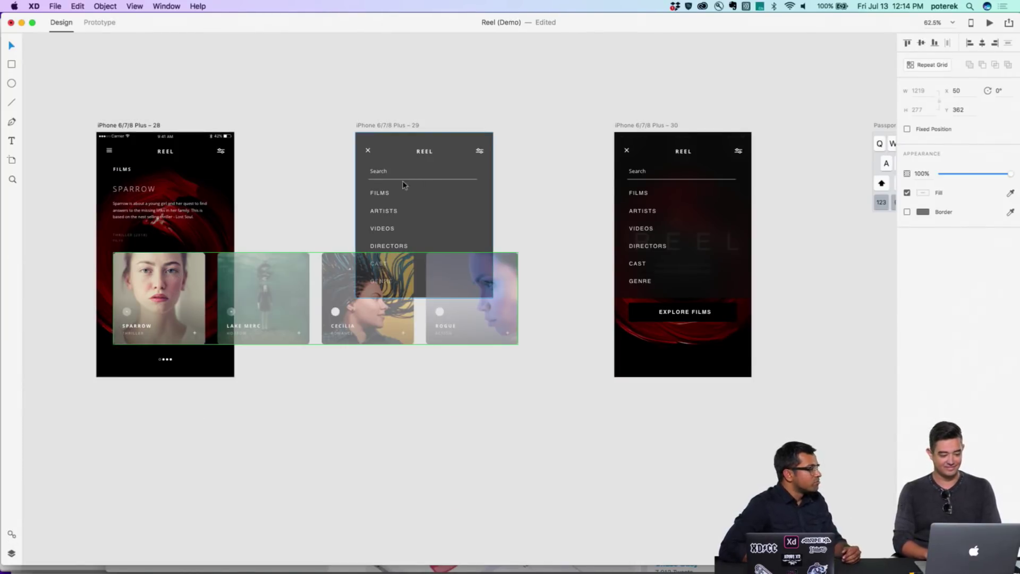
pyautogui.click(141, 126)
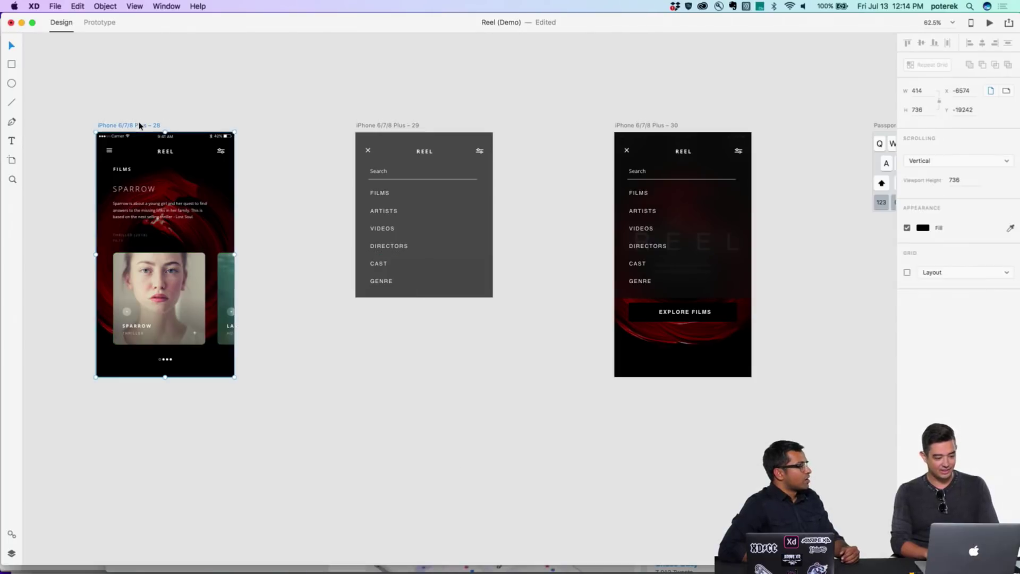
pyautogui.click(97, 24)
pyautogui.click(110, 151)
pyautogui.moveTo(114, 151); pyautogui.dragTo(350, 217)
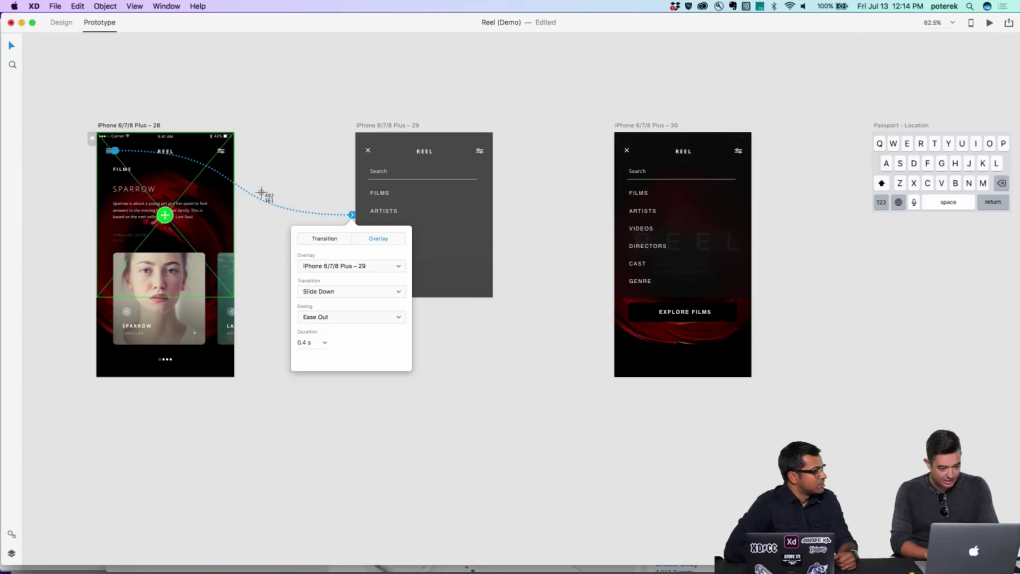
pyautogui.moveTo(260, 192); pyautogui.dragTo(439, 403)
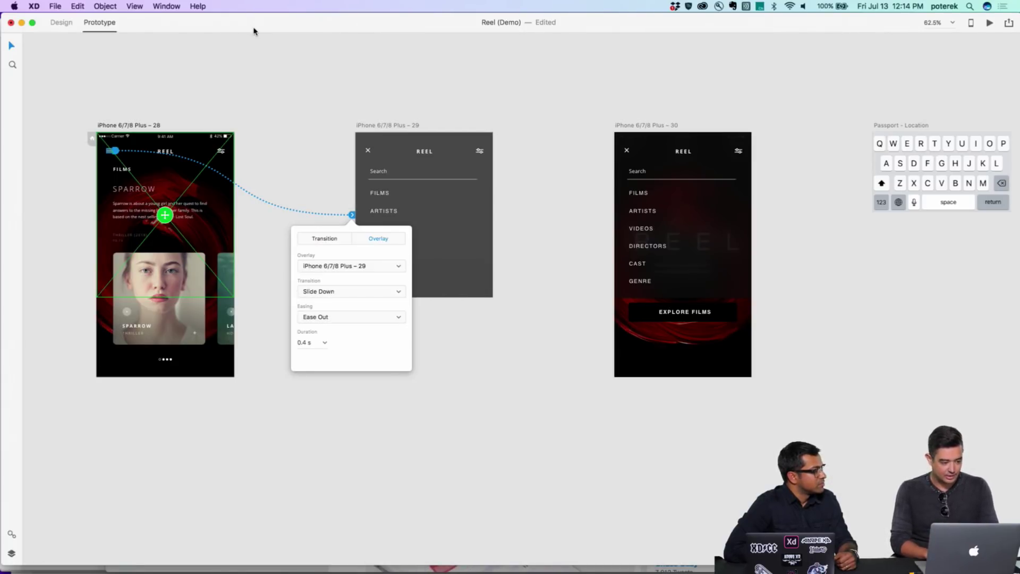
# - Switch to the [Mac Win] Overlay - spec 3 document and examine its transition popover artboards with the Overlay Target checkbox
pyautogui.click(152, 4)
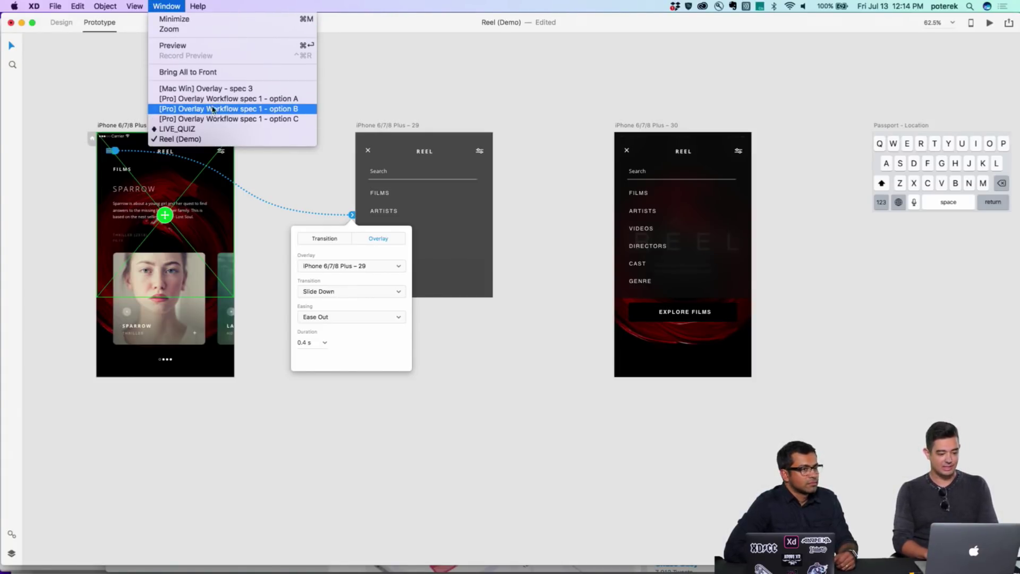
pyautogui.click(211, 89)
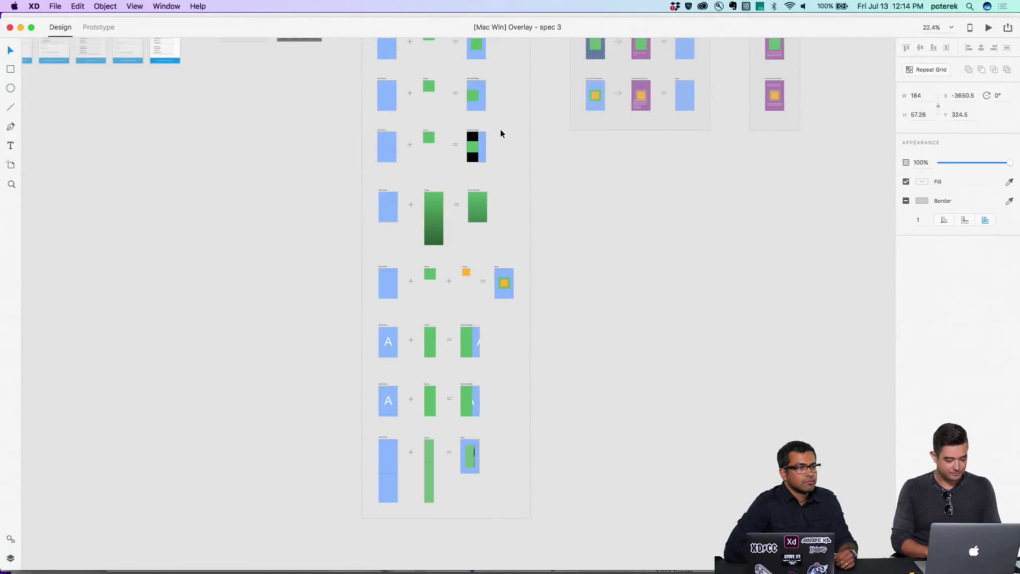
pyautogui.scroll(10, 501, 134)
pyautogui.hscroll(-10, 501, 134)
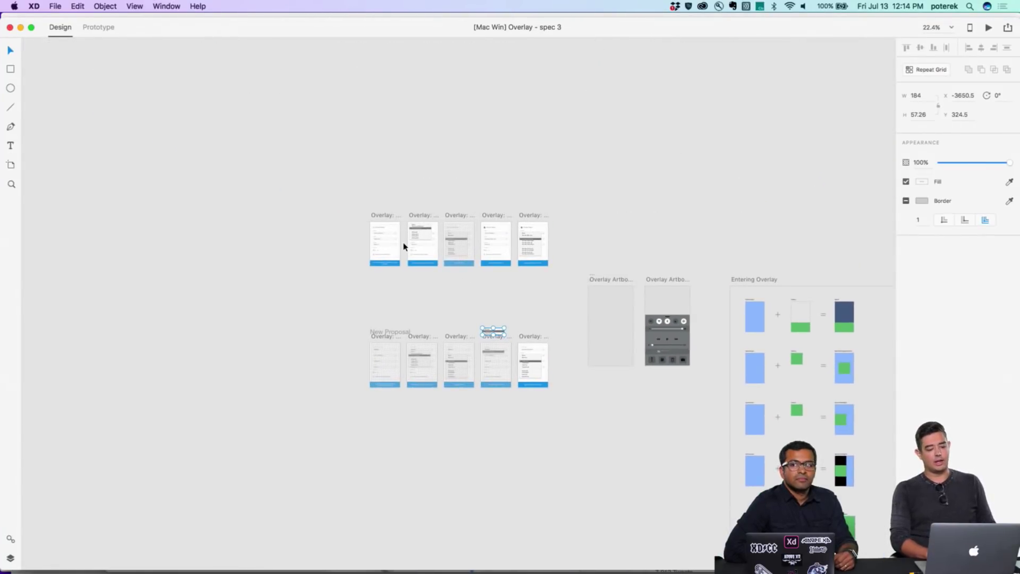
pyautogui.scroll(8, 404, 246)
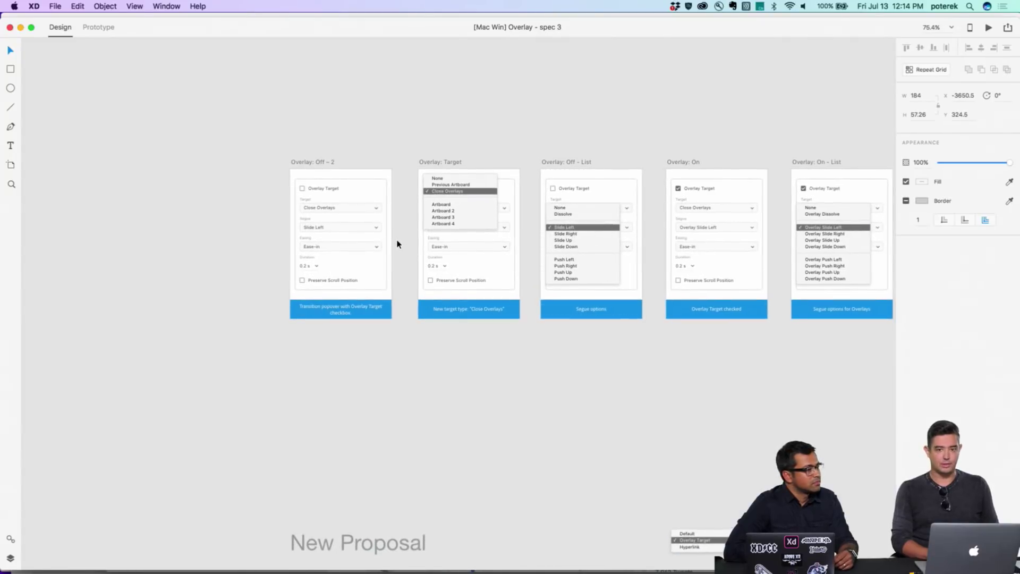
pyautogui.scroll(4, 397, 244)
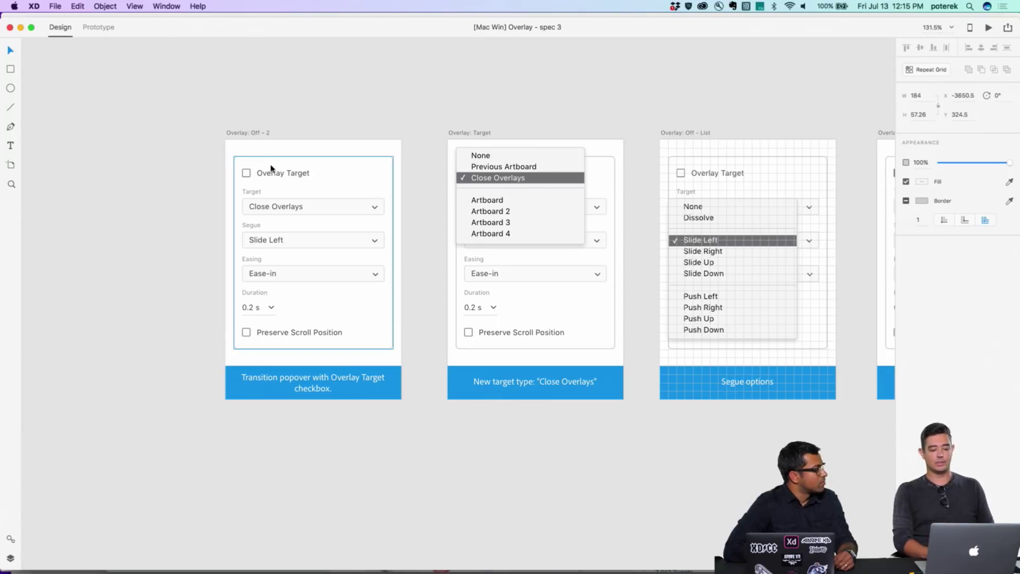
pyautogui.hscroll(5, 604, 232)
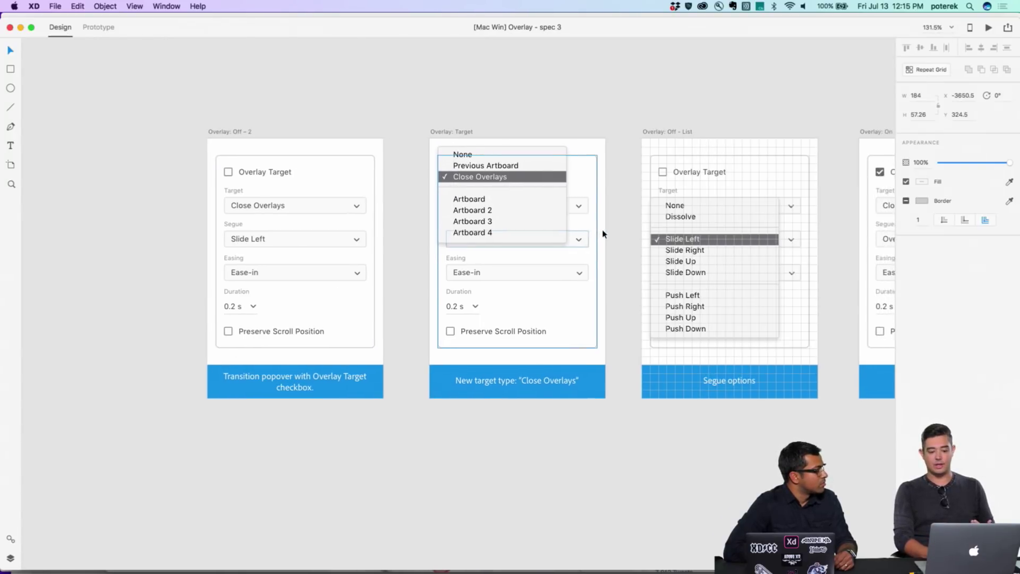
pyautogui.hscroll(10, 616, 175)
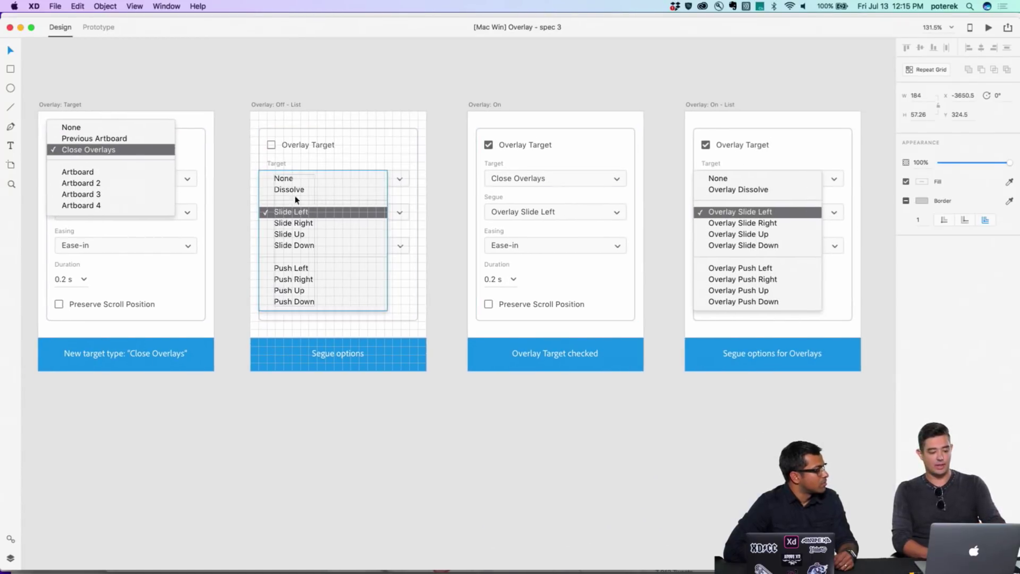
# - Hide the grid on the Overlay: Off - List artboard, and view the New Proposal artboards below it
pyautogui.click(264, 105)
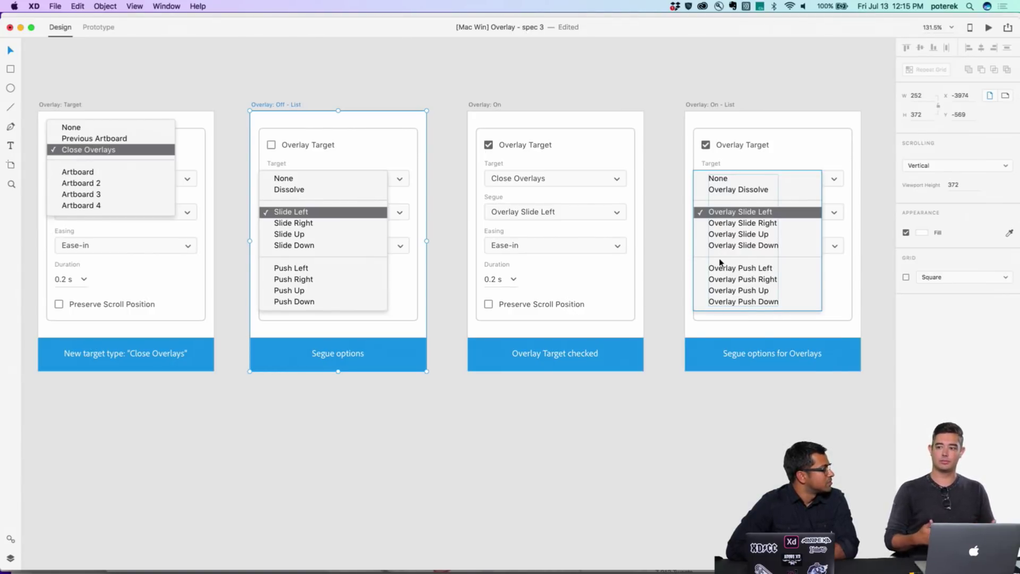
pyautogui.scroll(-5, 720, 262)
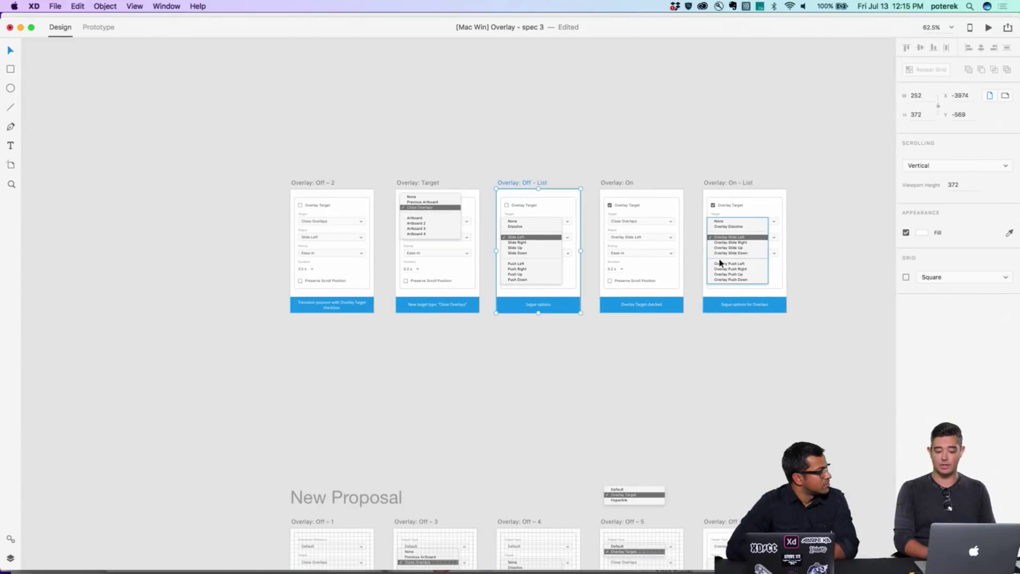
pyautogui.scroll(-2, 720, 262)
pyautogui.hscroll(1, 720, 262)
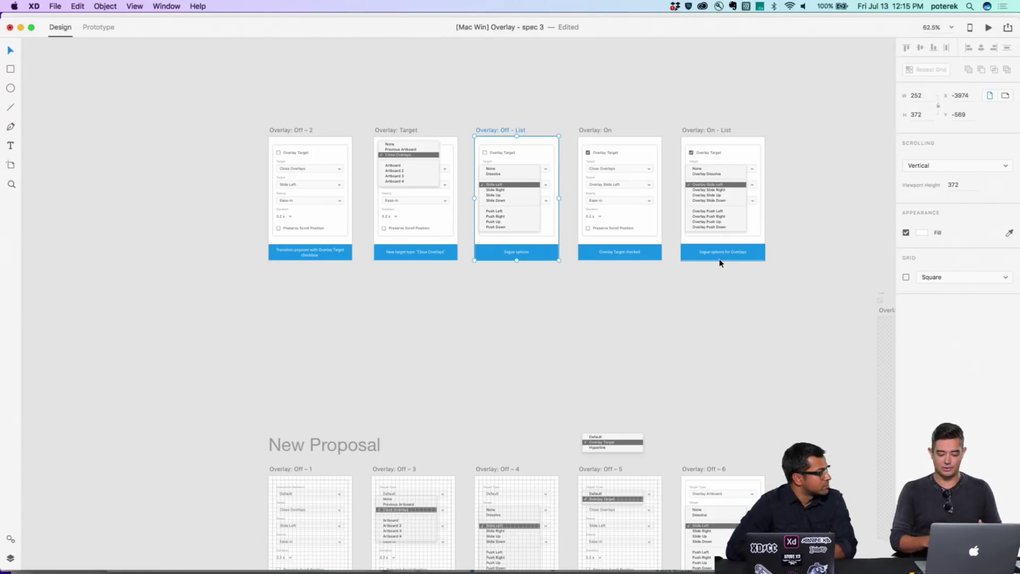
pyautogui.scroll(-5, 720, 262)
pyautogui.hscroll(1, 720, 262)
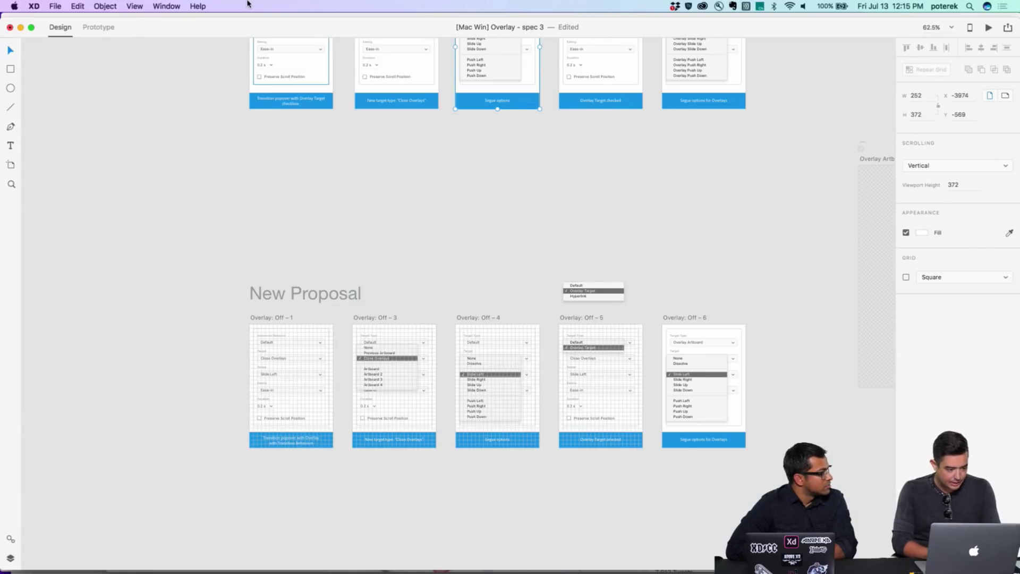
# - Switch to the [Pro] Overlay Workflow spec 1 - option A document and examine its four Overlay Artboard popover designs
pyautogui.click(165, 6)
pyautogui.click(405, 218)
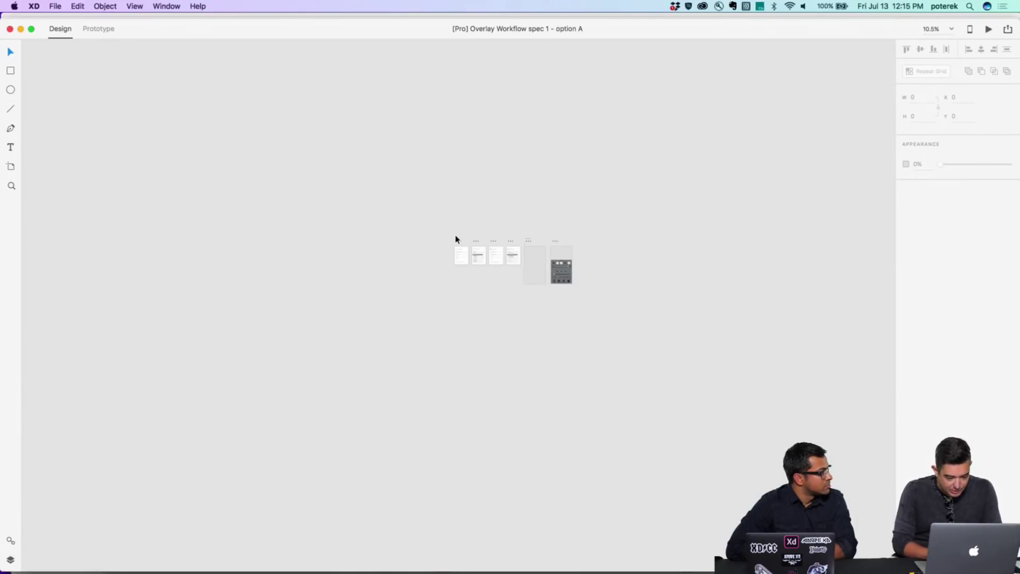
pyautogui.scroll(5, 455, 238)
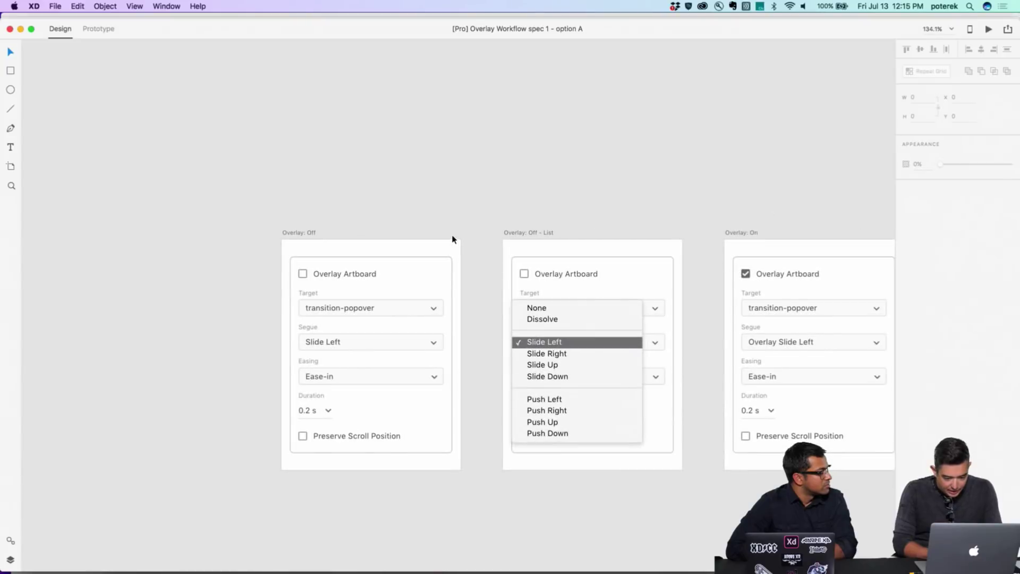
pyautogui.hscroll(3, 451, 237)
pyautogui.press('super+0')
pyautogui.scroll(-2, 400, 199)
pyautogui.hscroll(2, 400, 199)
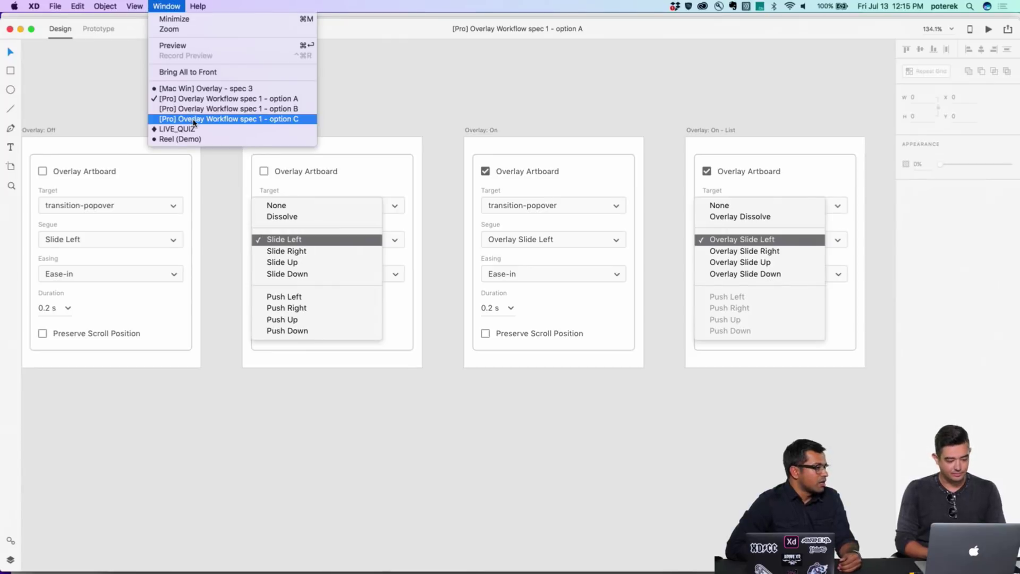
# - View the popover designs in the [Pro] Overlay Workflow spec 1 - option B and option C documents
pyautogui.click(209, 109)
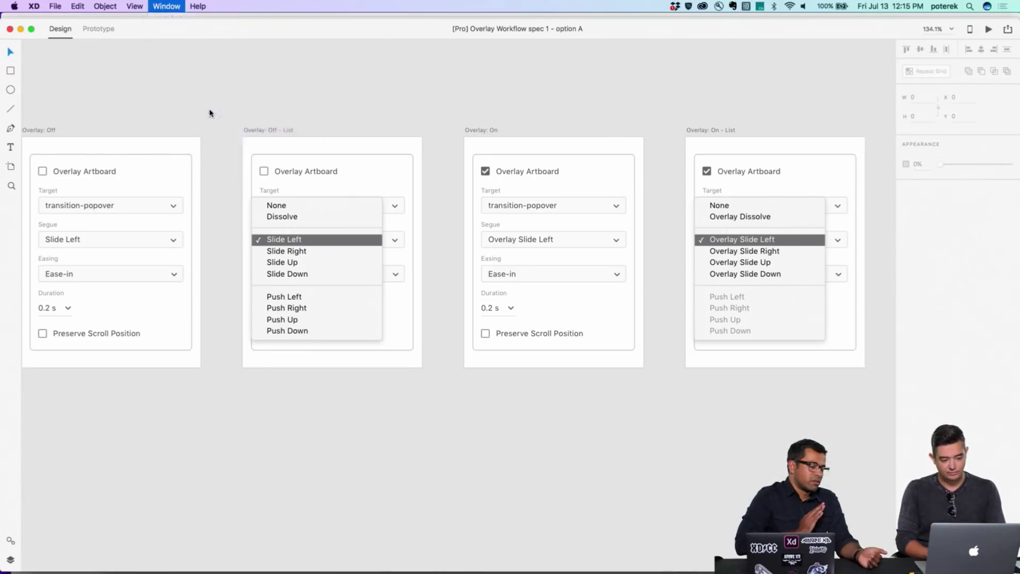
pyautogui.scroll(5, 566, 267)
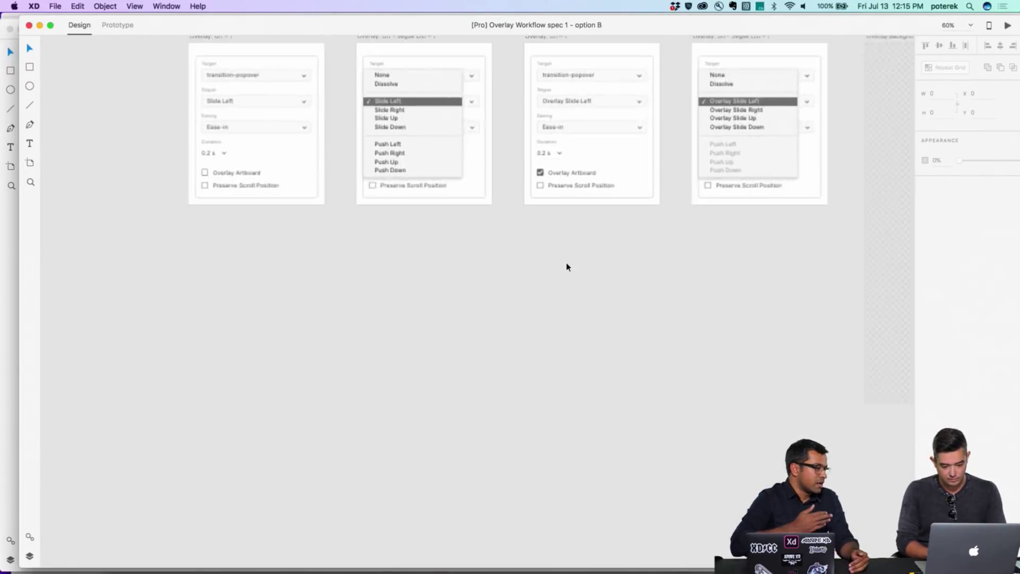
pyautogui.click(166, 6)
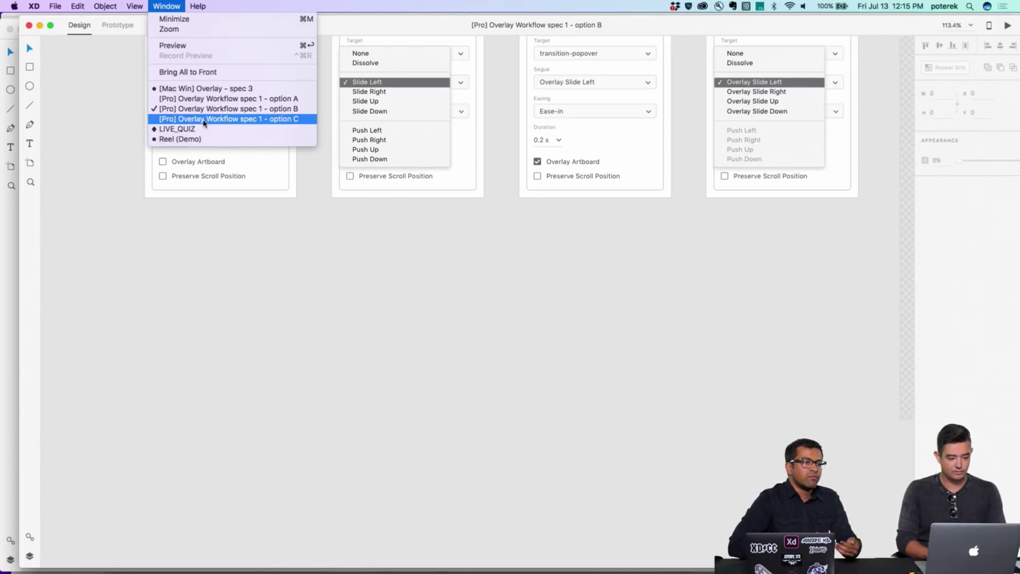
pyautogui.click(202, 119)
pyautogui.scroll(10, 439, 240)
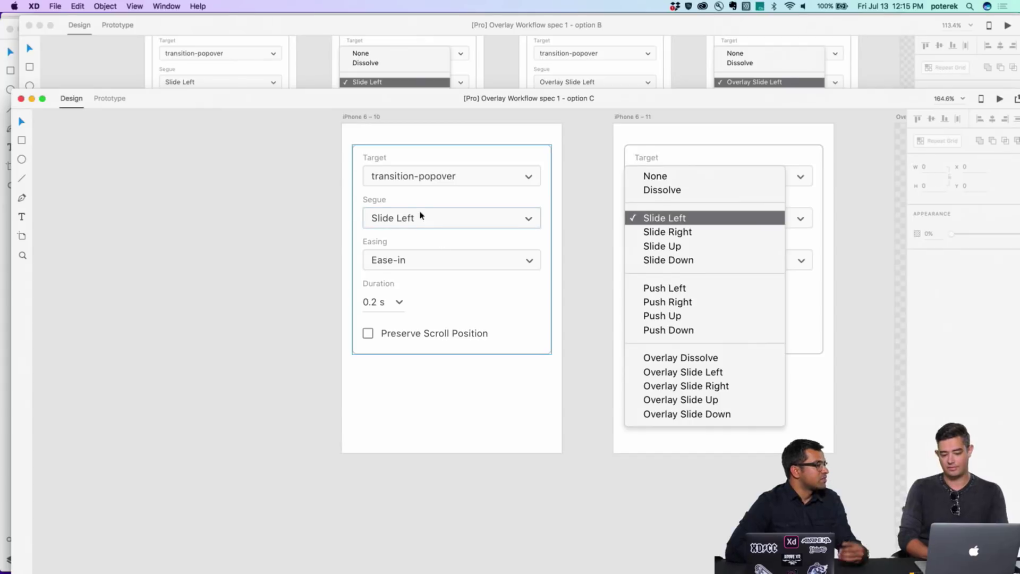
pyautogui.hscroll(2, 421, 216)
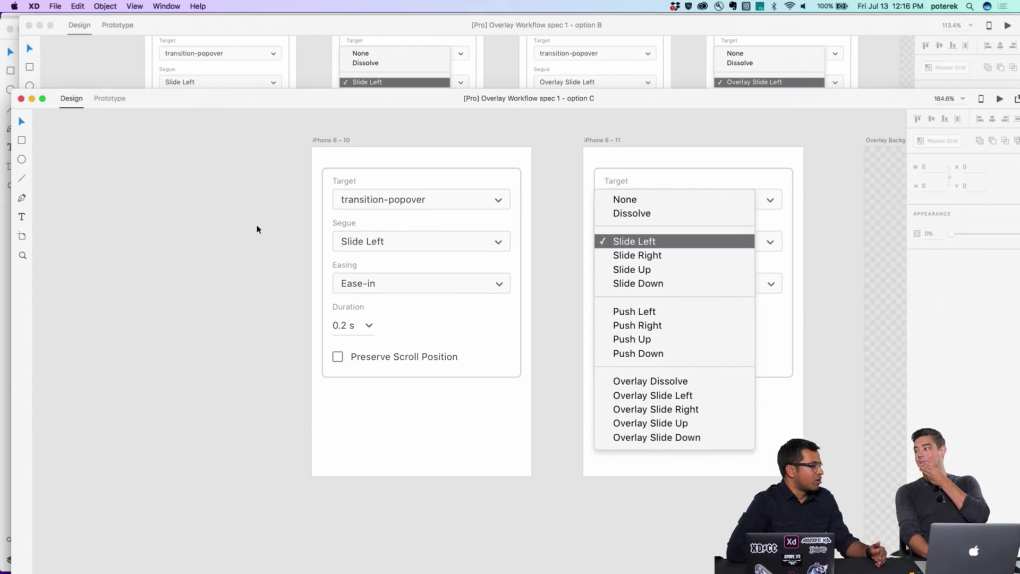
# - Move the option C window down to uncover option B, and compare the popover designs of both documents
pyautogui.moveTo(294, 104); pyautogui.dragTo(308, 310)
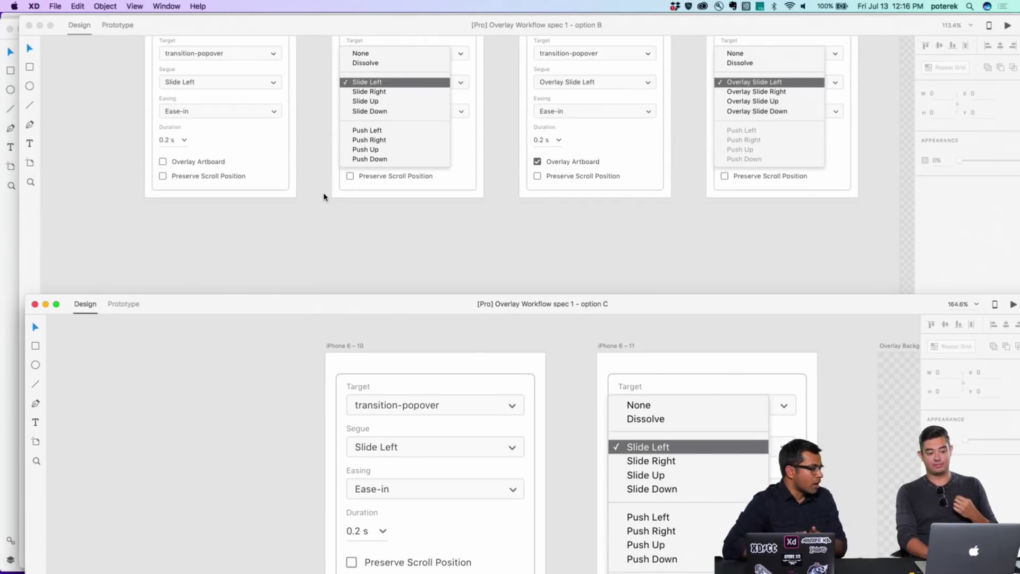
pyautogui.scroll(5, 324, 197)
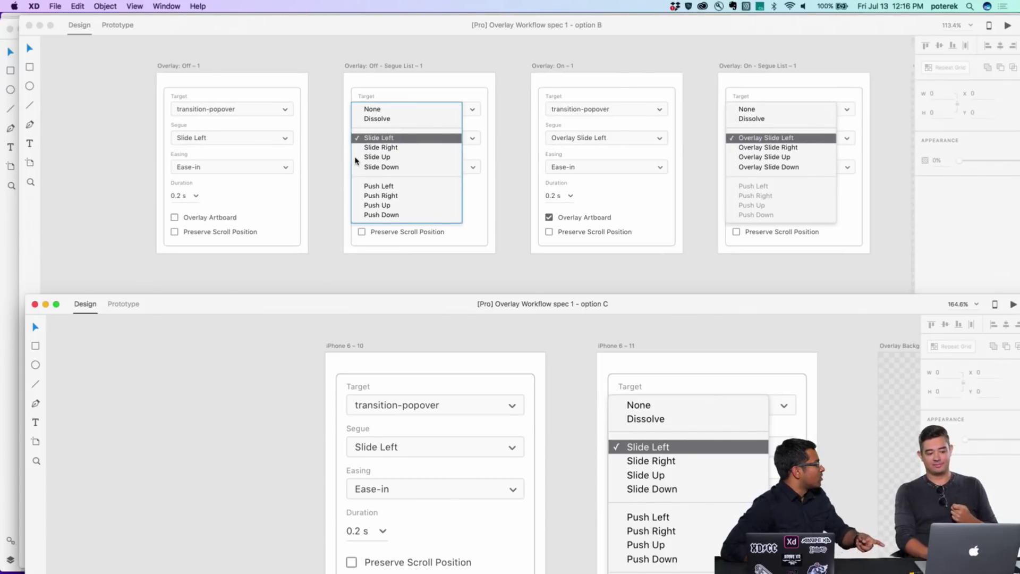
pyautogui.scroll(5, 355, 160)
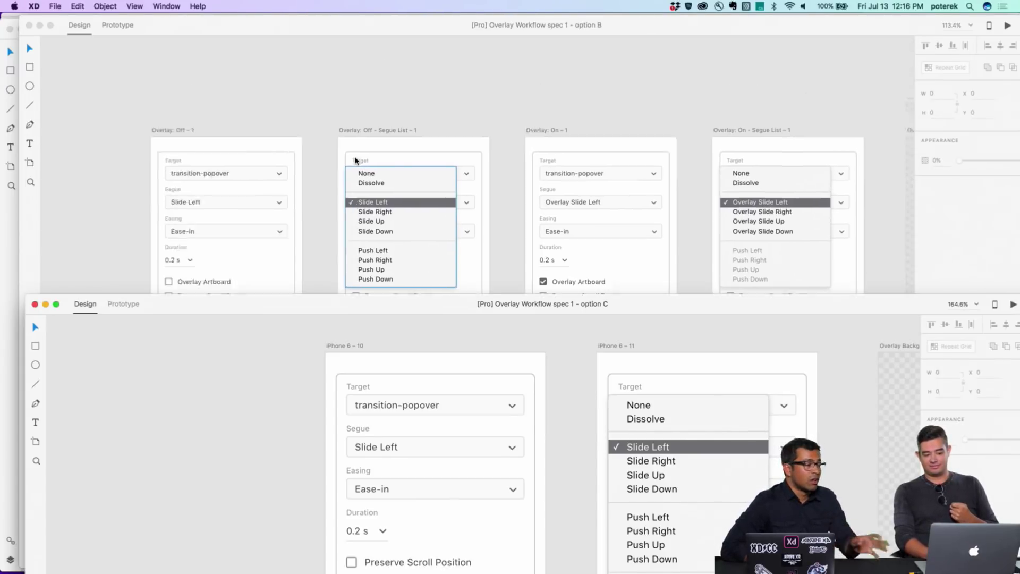
pyautogui.scroll(-6, 355, 159)
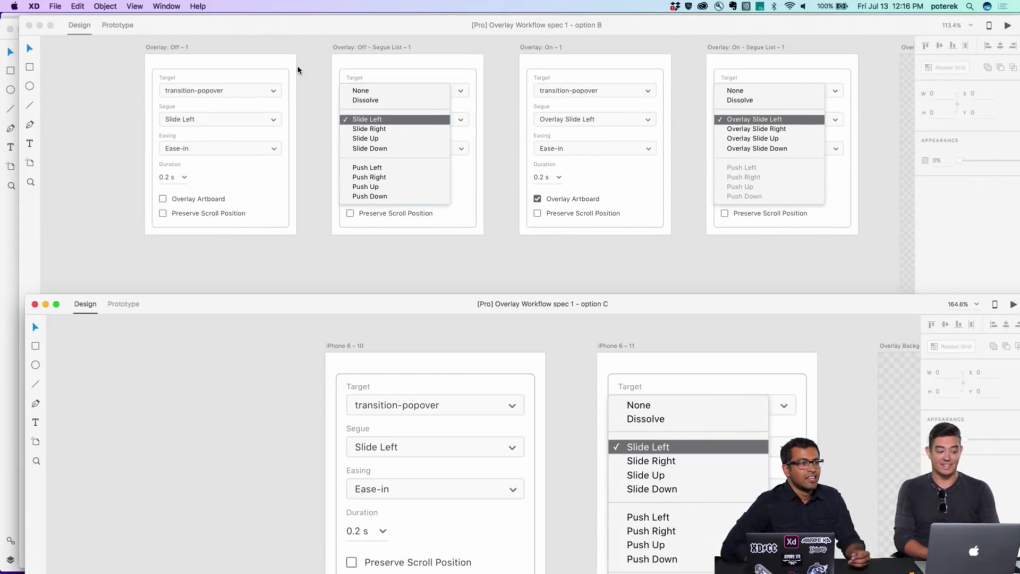
# - Move the option B window aside to compare it with option A, and minimize option B
pyautogui.moveTo(293, 24); pyautogui.dragTo(303, 147)
pyautogui.click(319, 75)
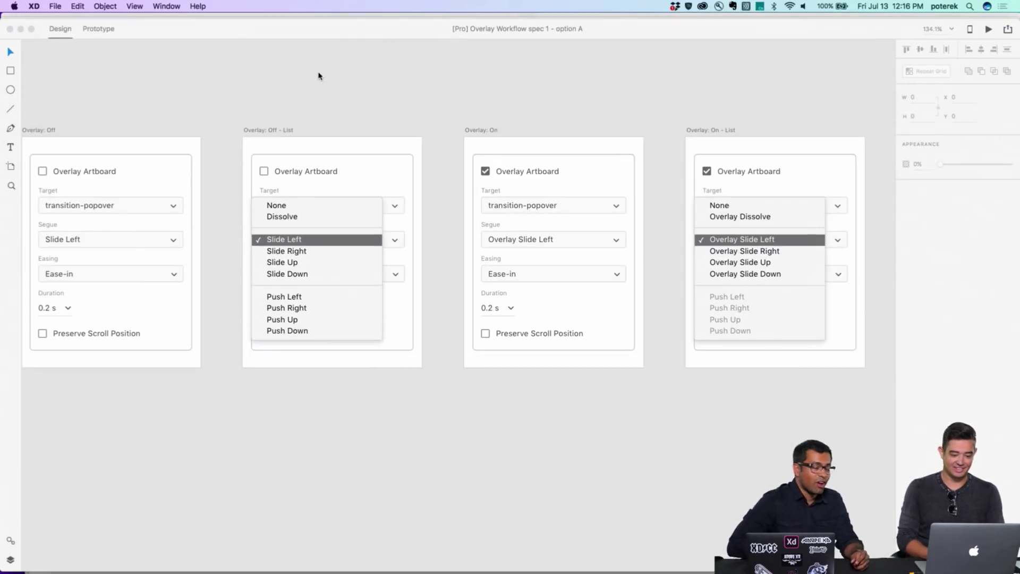
pyautogui.press('super+grave')
pyautogui.moveTo(469, 154); pyautogui.dragTo(718, 232)
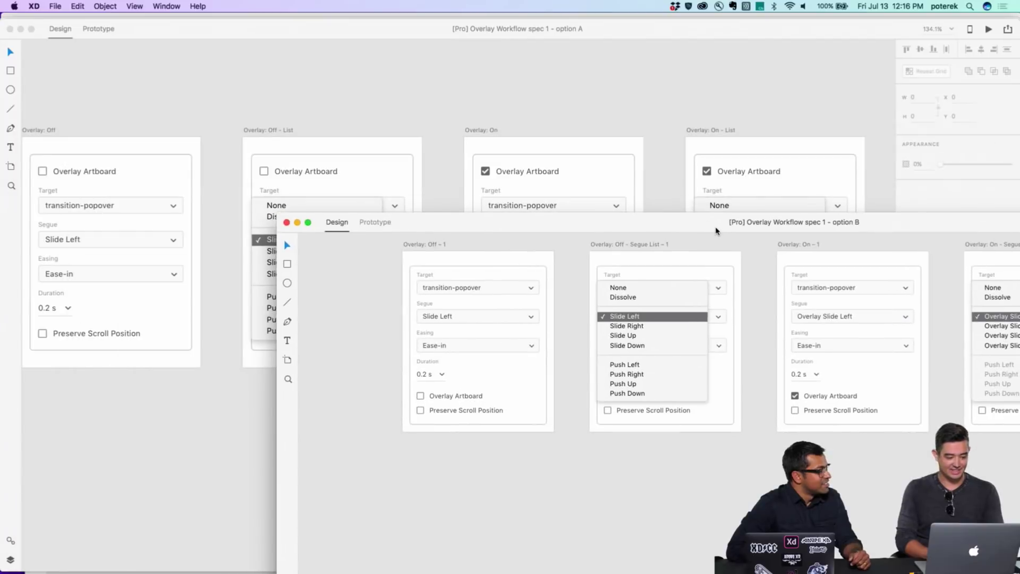
pyautogui.click(298, 224)
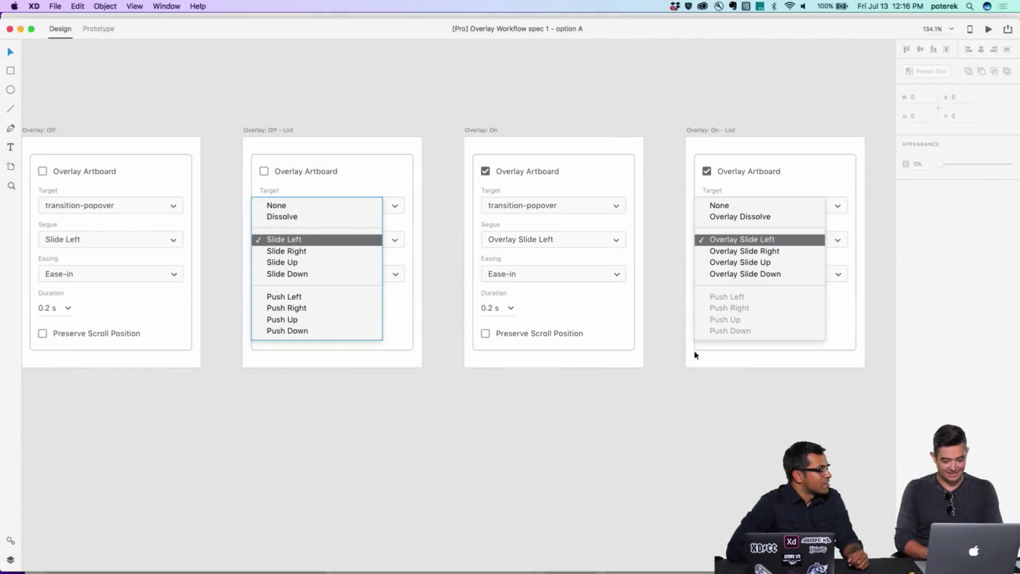
# - Bring the option C document forward and move its window up over option A to compare their popover designs
pyautogui.press('super+grave')
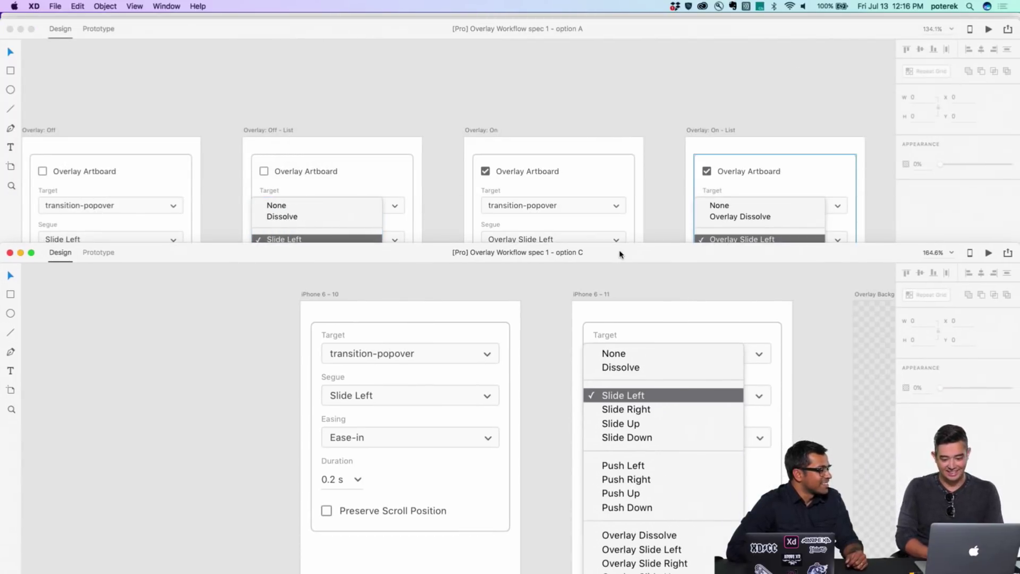
pyautogui.scroll(-5, 569, 205)
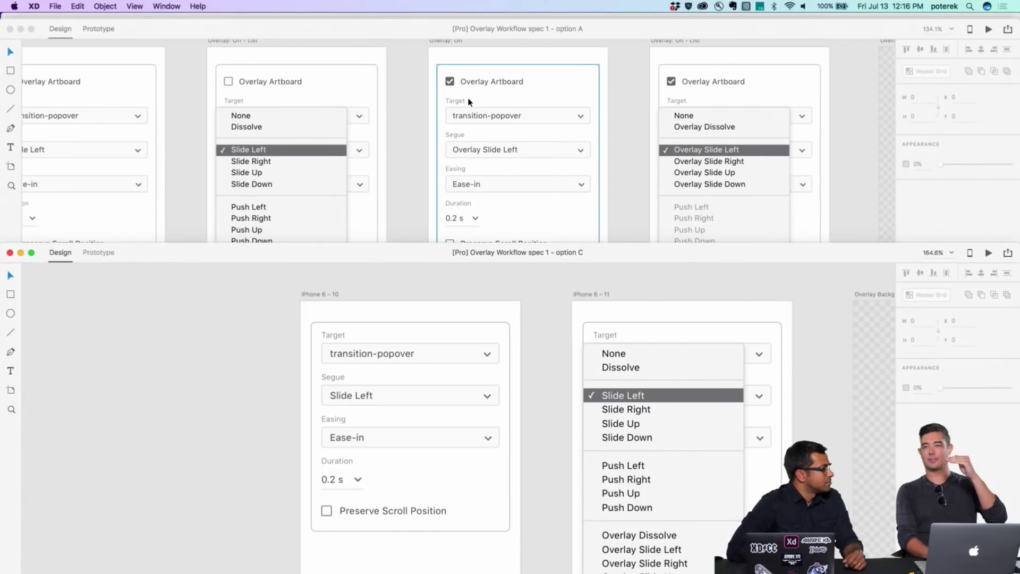
pyautogui.moveTo(618, 255); pyautogui.dragTo(616, 103)
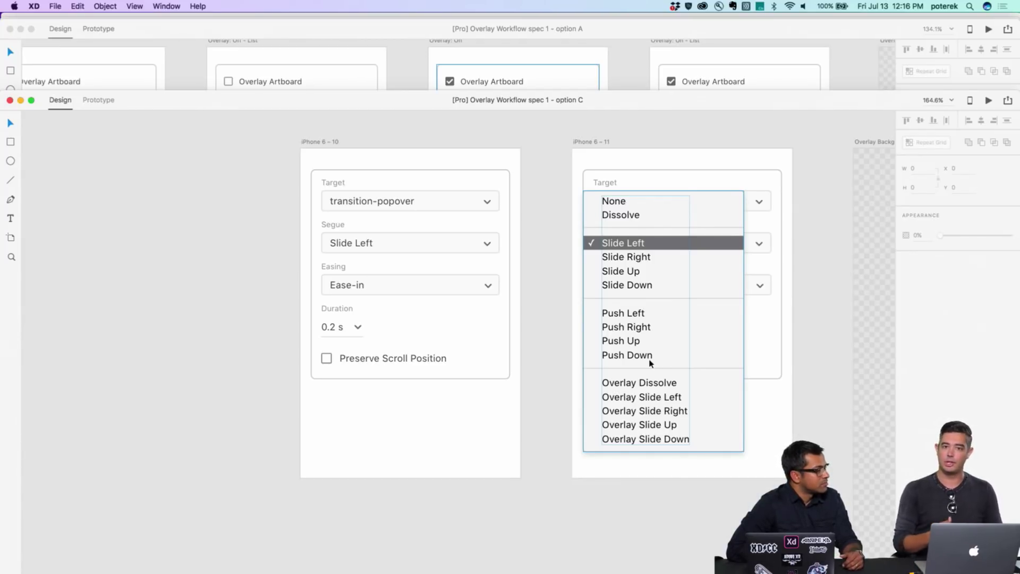
# - Paste the overlay popover screenshot into the option C document and place it beside the iPhone 6 – 10 artboard
pyautogui.press('super+v')
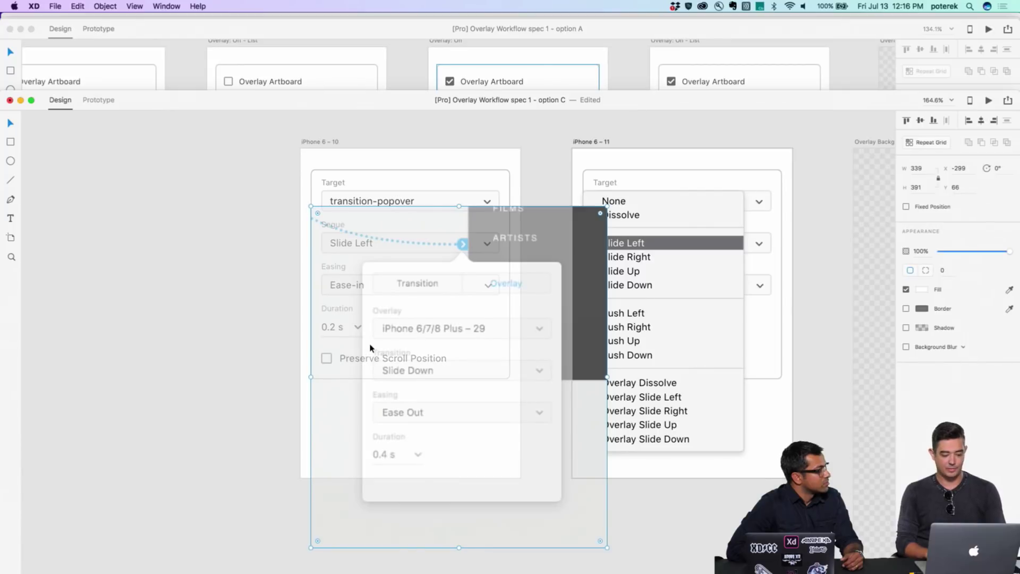
pyautogui.moveTo(392, 346); pyautogui.dragTo(75, 291)
pyautogui.hscroll(-5, 75, 291)
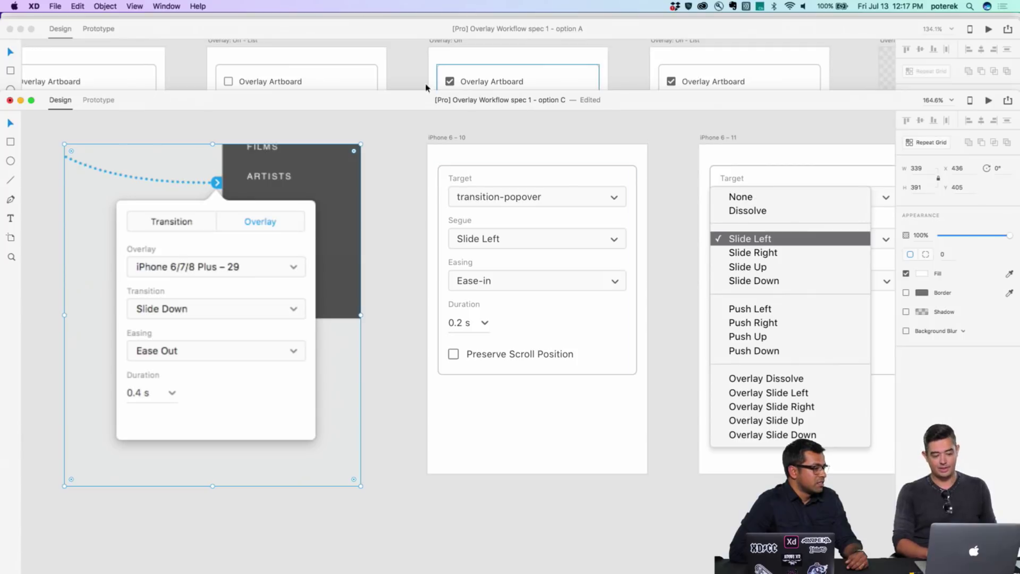
pyautogui.click(387, 156)
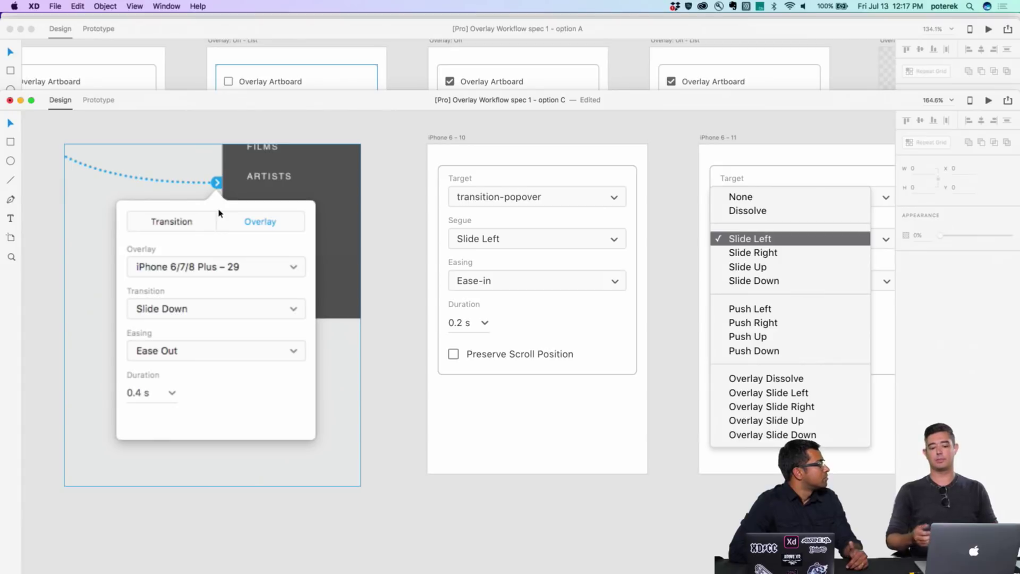
# - Compare the pasted popover with the iPhone 6 – 10 and iPhone 6 – 11 designs and the overlay background artboards
pyautogui.click(524, 285)
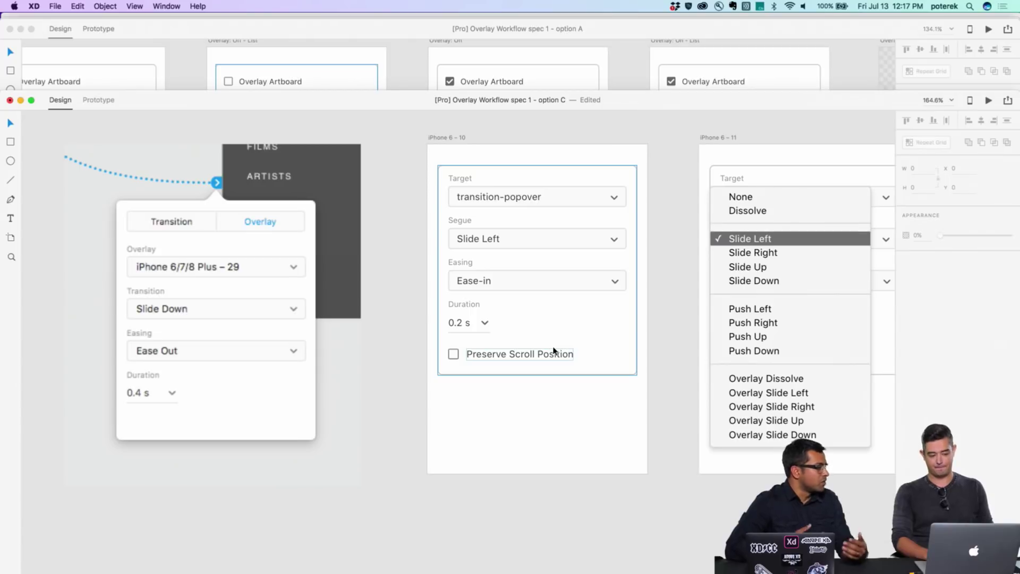
pyautogui.scroll(-5, 554, 352)
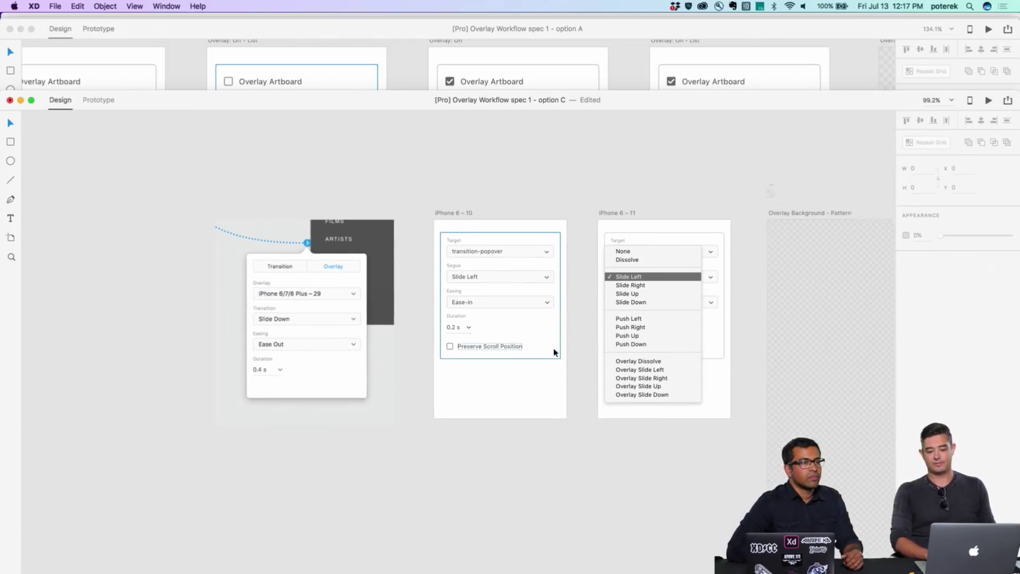
pyautogui.scroll(-3, 555, 352)
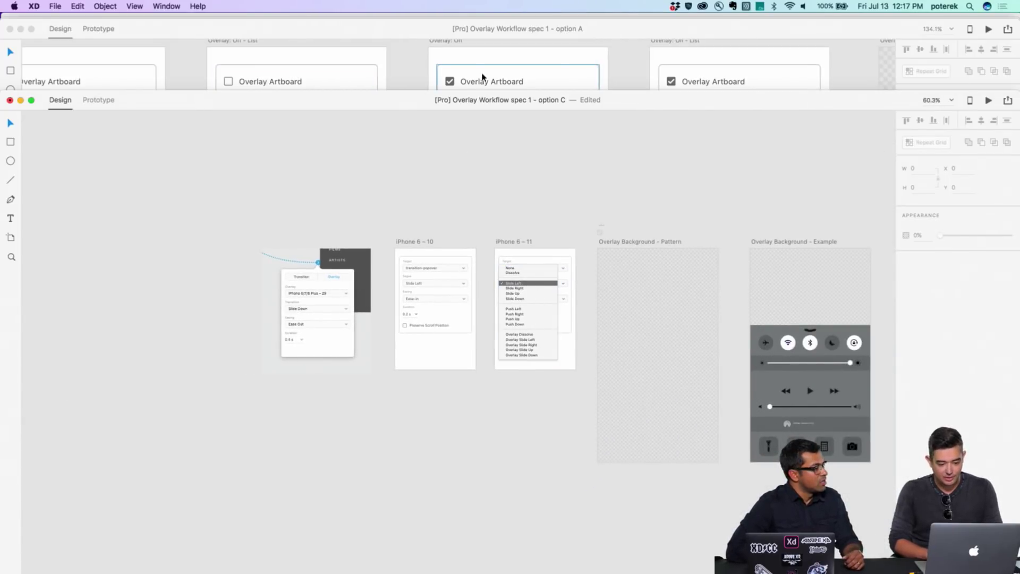
# - Switch to the [Mac Win] Overlay - spec 3 document and survey its Entering Overlay, Exiting Overlay and Hotspots artboards
pyautogui.click(180, 6)
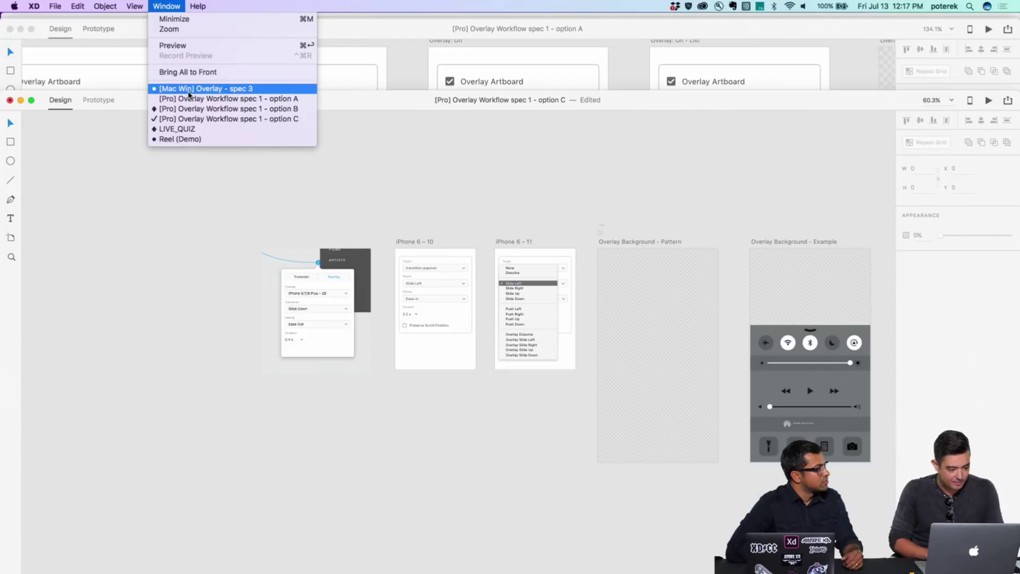
pyautogui.click(186, 88)
pyautogui.scroll(-4, 473, 207)
pyautogui.hscroll(10, 473, 207)
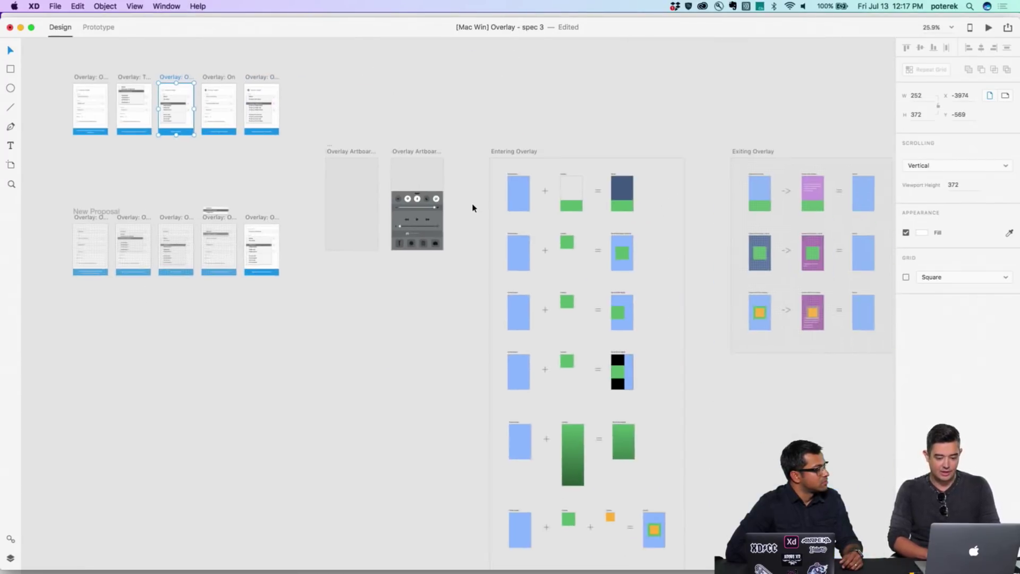
pyautogui.scroll(-4, 473, 207)
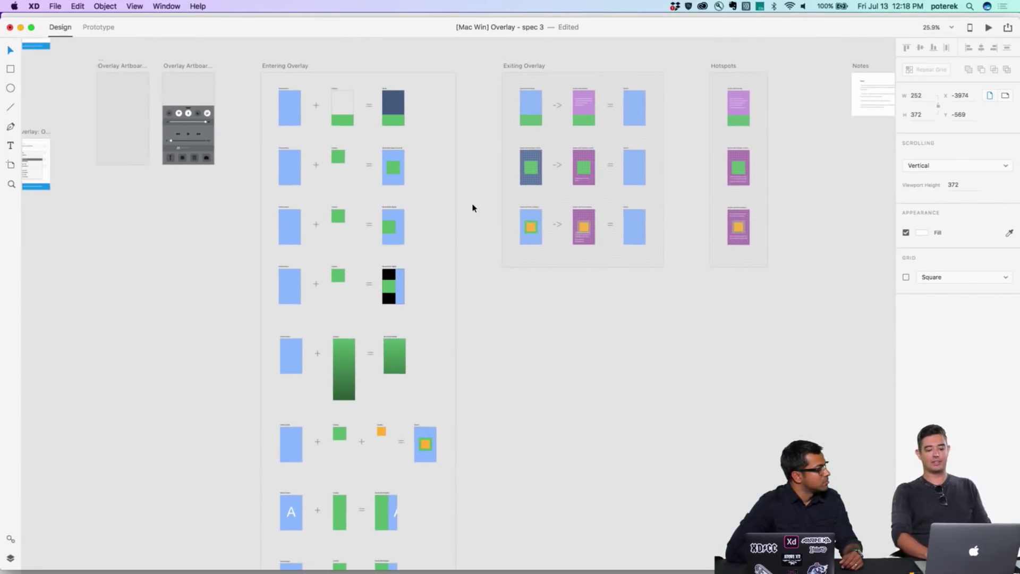
pyautogui.scroll(-2, 473, 208)
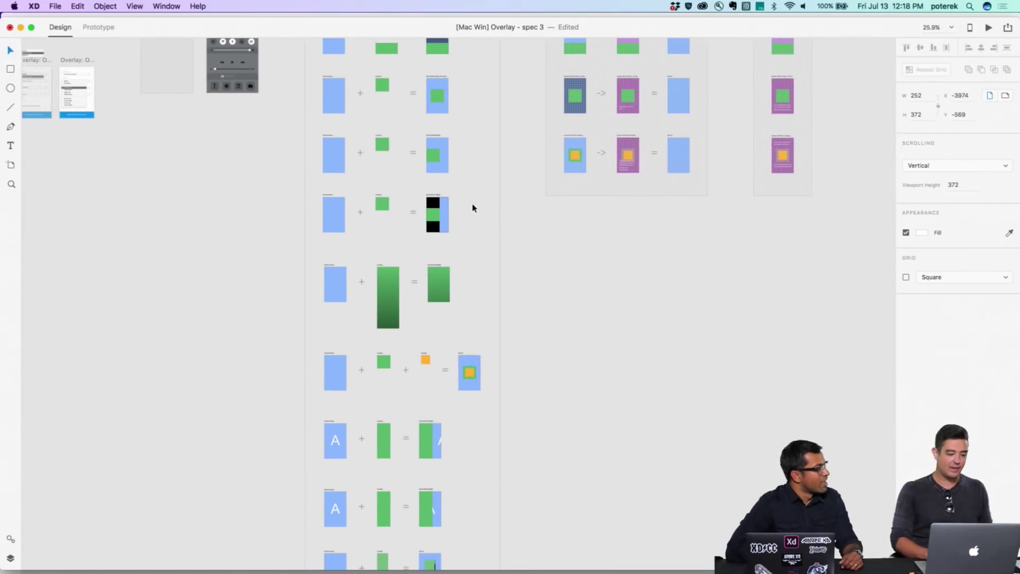
pyautogui.scroll(3, 473, 208)
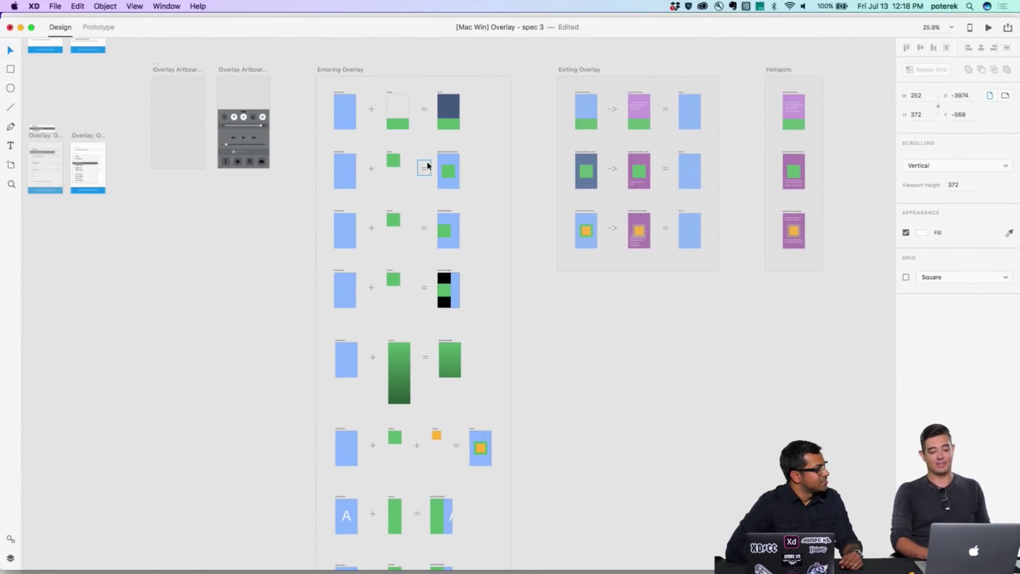
# - Examine the first Entering Overlay case, which combines a Home Screen with a full-size Overlay into a Result
pyautogui.scroll(5, 428, 165)
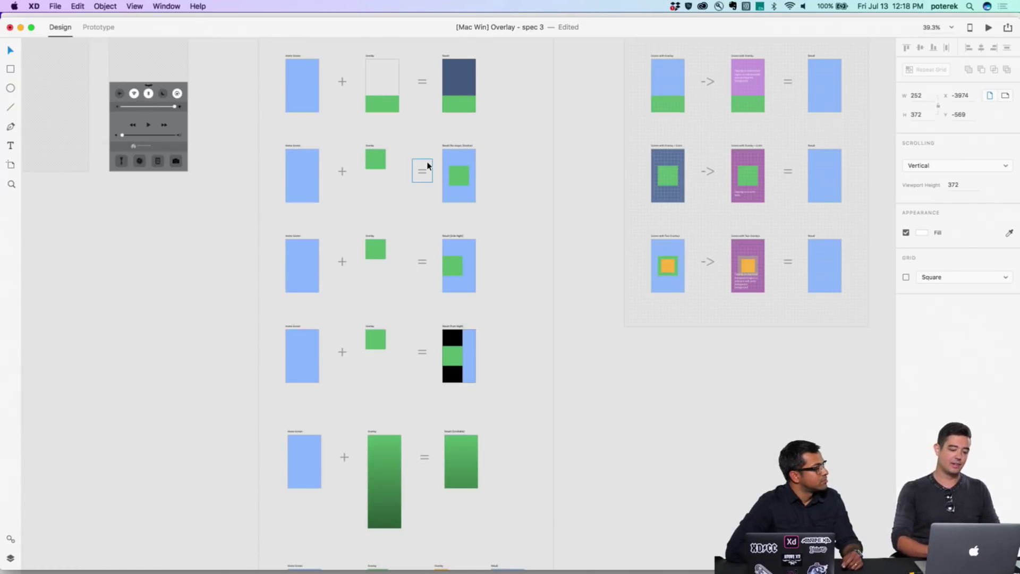
pyautogui.scroll(15, 428, 165)
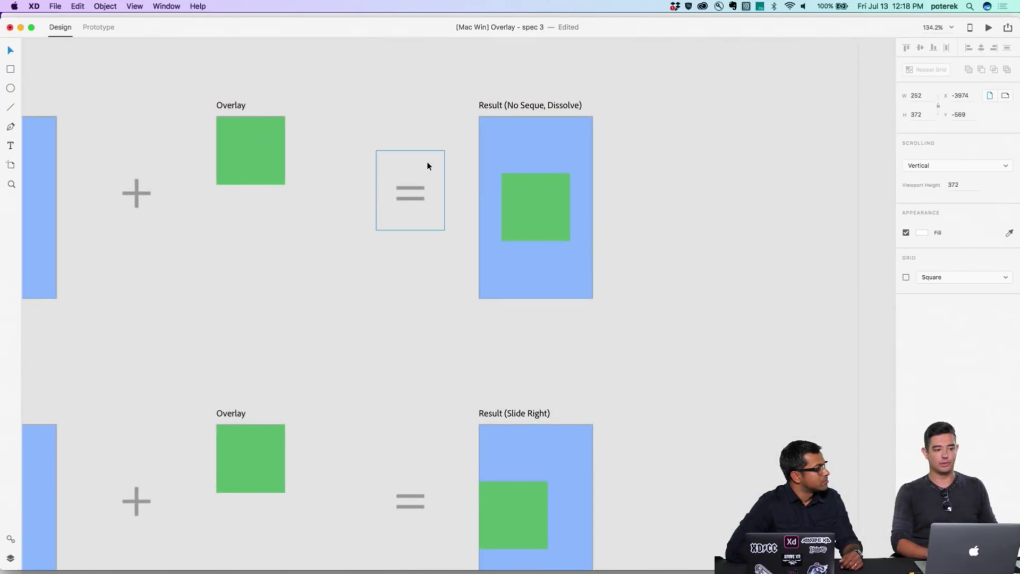
pyautogui.scroll(6, 427, 165)
pyautogui.hscroll(-4, 428, 165)
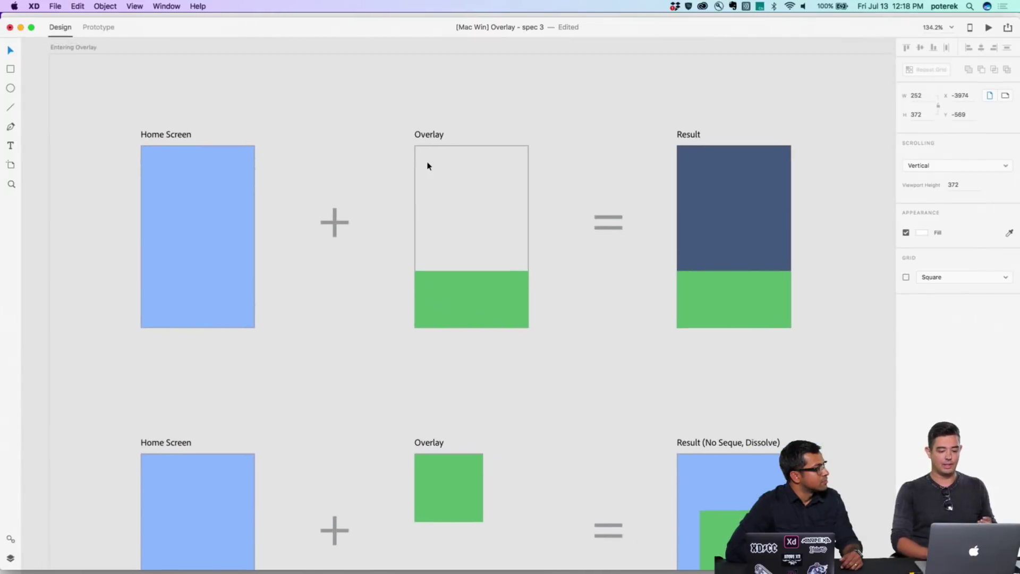
pyautogui.scroll(1, 428, 165)
pyautogui.hscroll(-1, 428, 165)
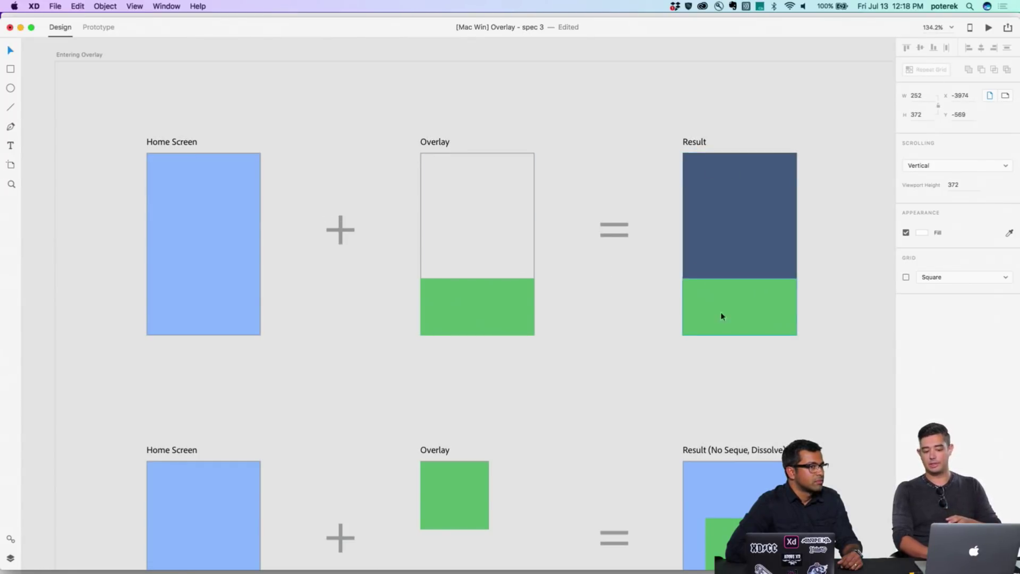
# - Examine the small-overlay cases for Dissolve and Slide Right in the Entering Overlay artboard
pyautogui.scroll(-5, 718, 280)
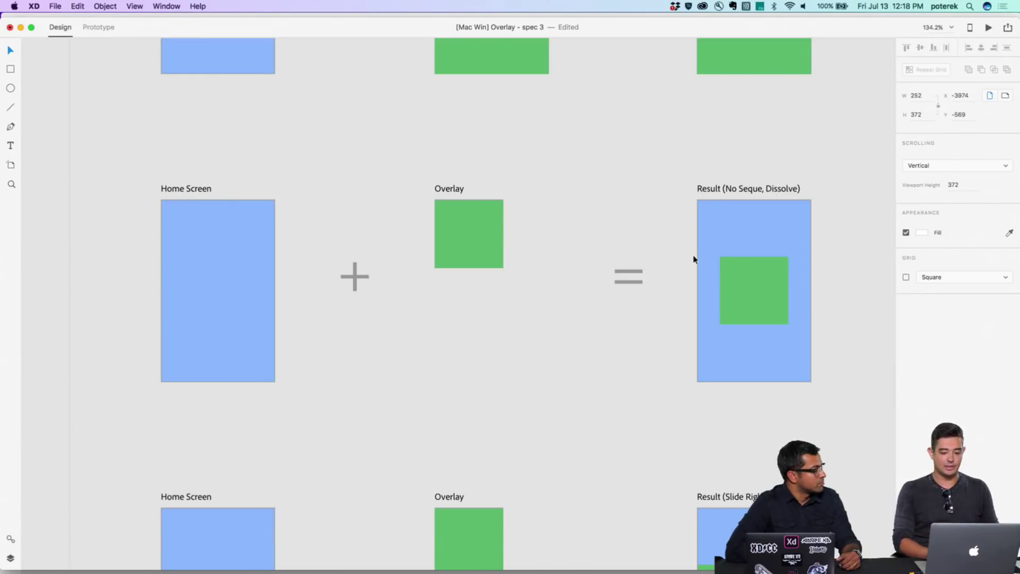
pyautogui.scroll(-3, 699, 253)
pyautogui.scroll(-4, 698, 256)
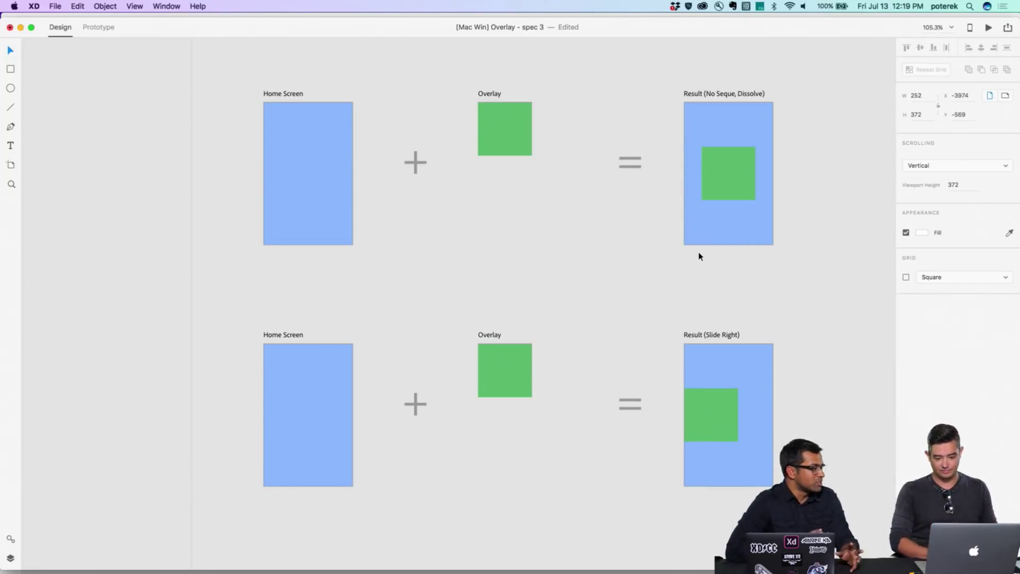
pyautogui.scroll(-3, 698, 256)
pyautogui.scroll(-3, 699, 256)
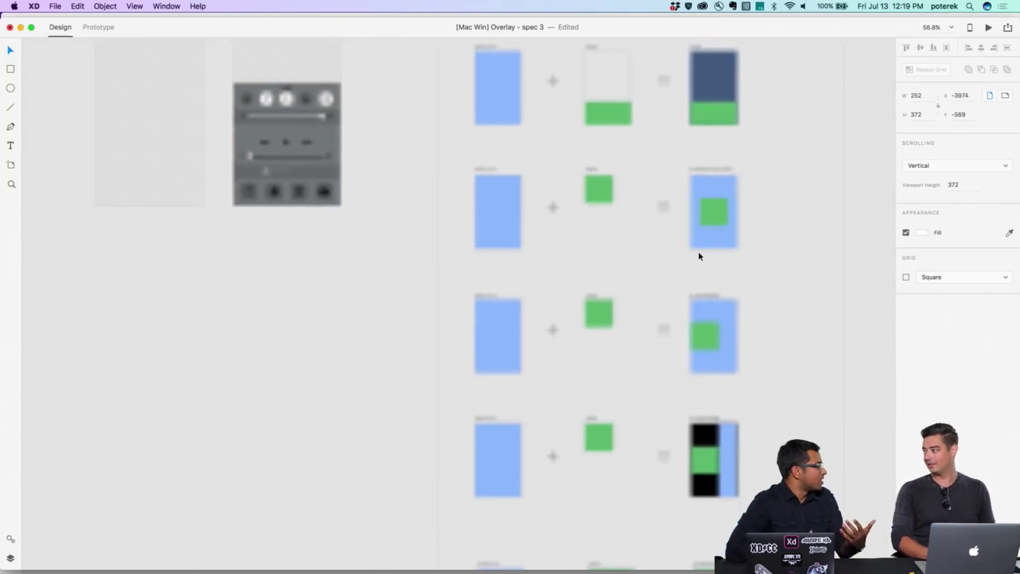
# - Review the small-overlay Push Right, scrollable overlay and stacked two-overlay cases in the Entering Overlay artboard
pyautogui.scroll(-5, 699, 257)
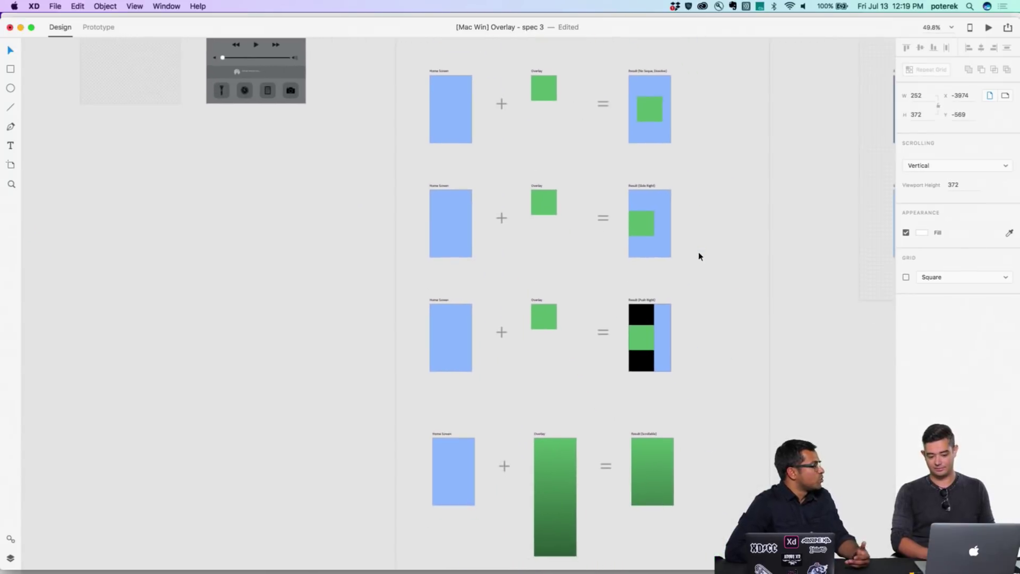
pyautogui.scroll(1, 698, 257)
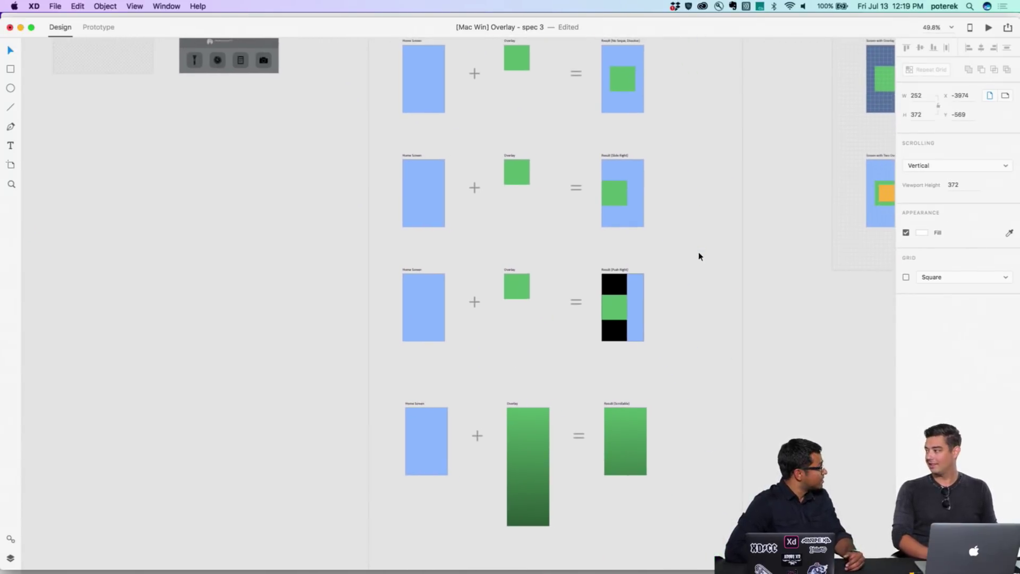
pyautogui.scroll(-12, 697, 260)
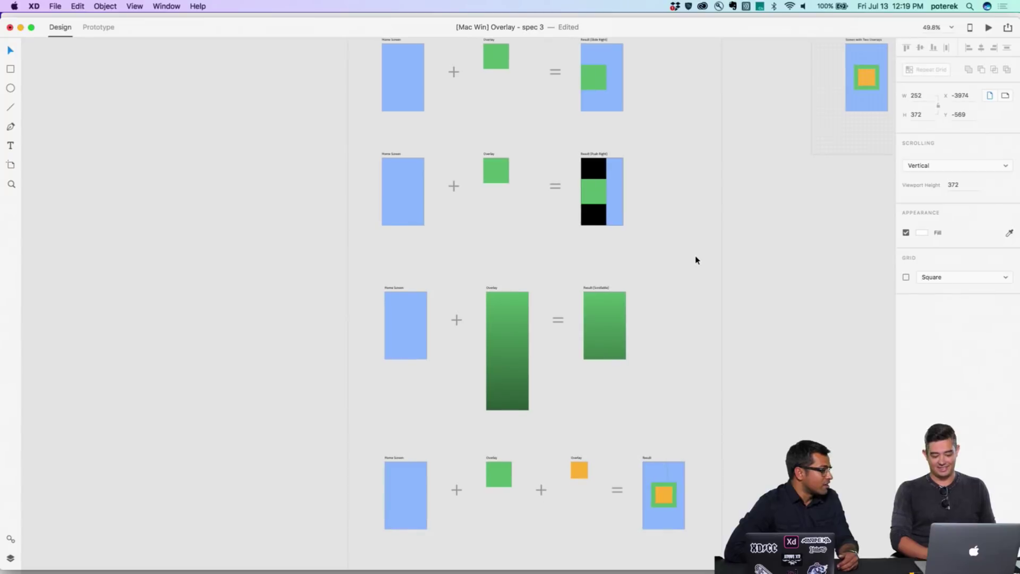
pyautogui.scroll(-7, 697, 260)
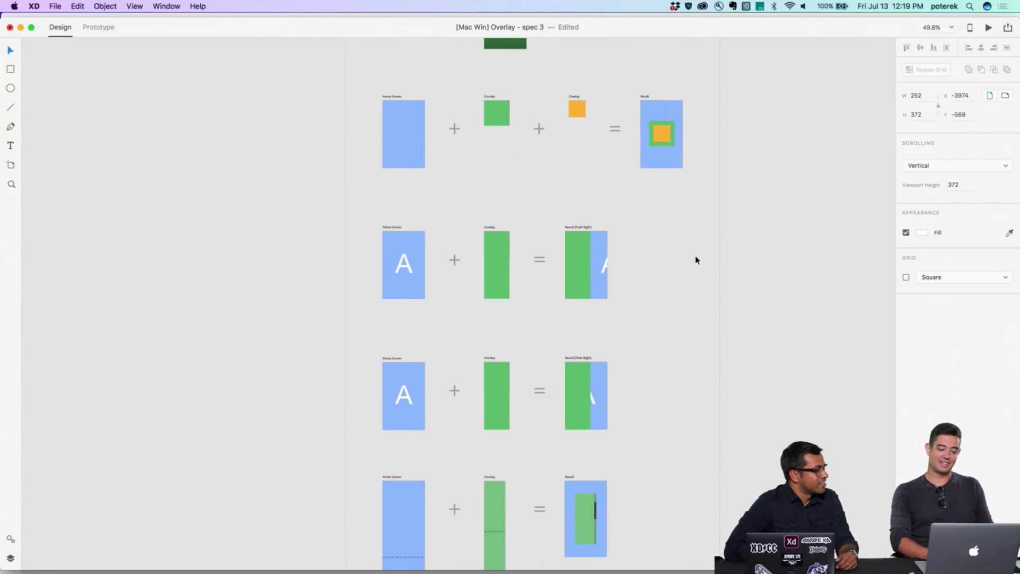
# - Compare the Push Right and Slide Right results for the Home Screen marked A
pyautogui.scroll(5, 697, 260)
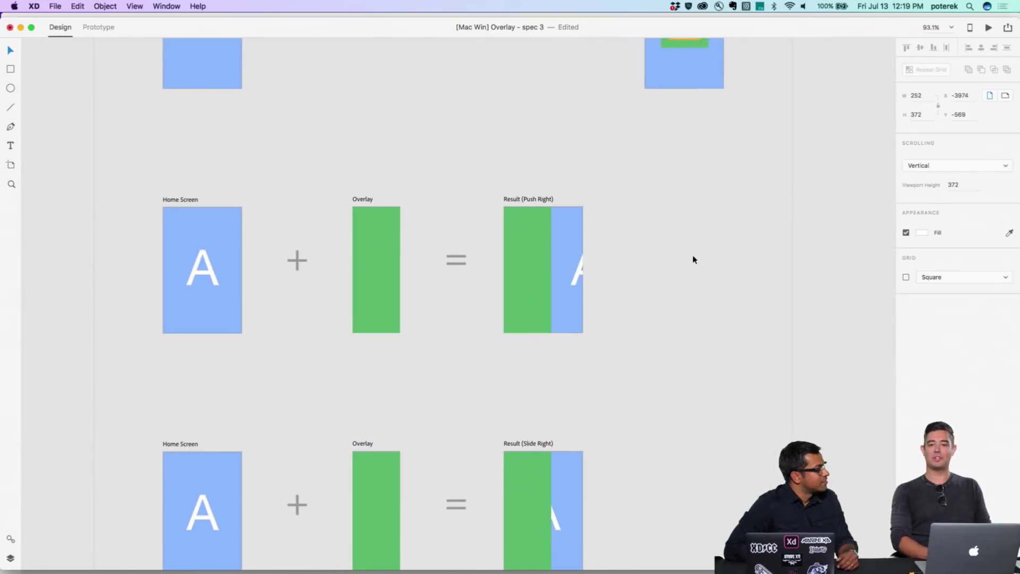
pyautogui.scroll(1, 693, 259)
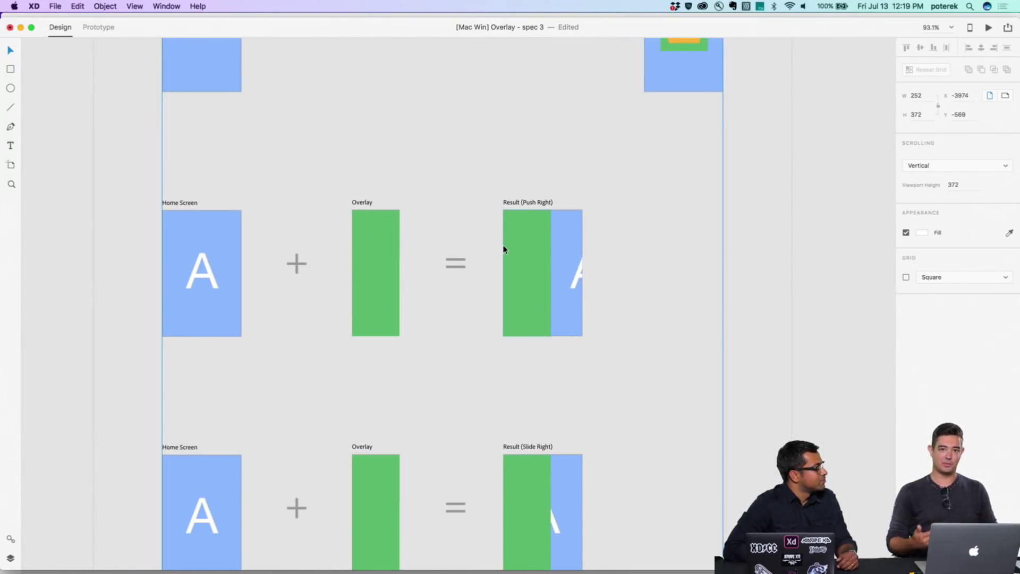
pyautogui.scroll(-3, 504, 250)
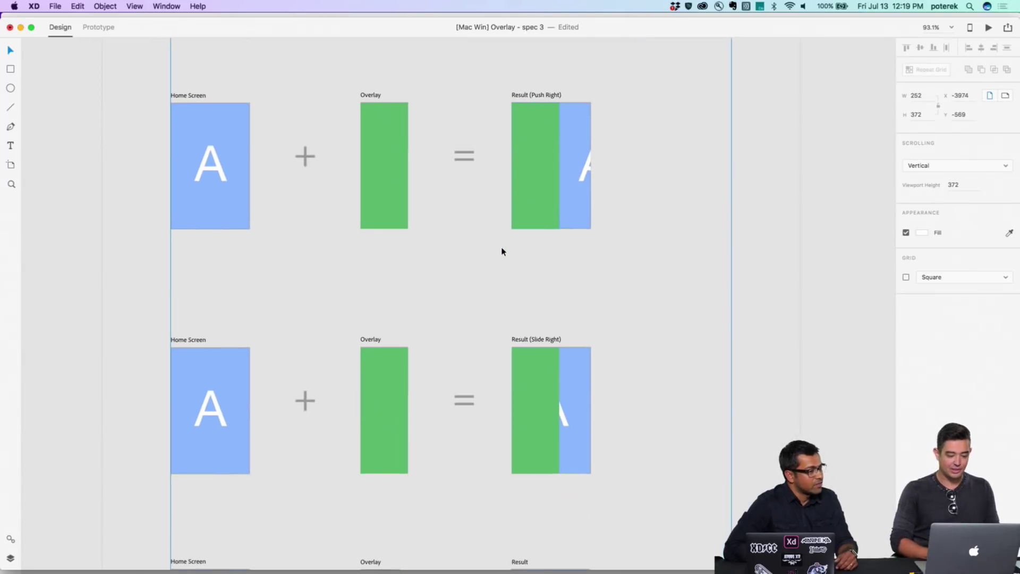
# - View the last Entering Overlay case, and examine the Exiting Overlay, Hotspots and Notes artboards
pyautogui.scroll(-6, 502, 251)
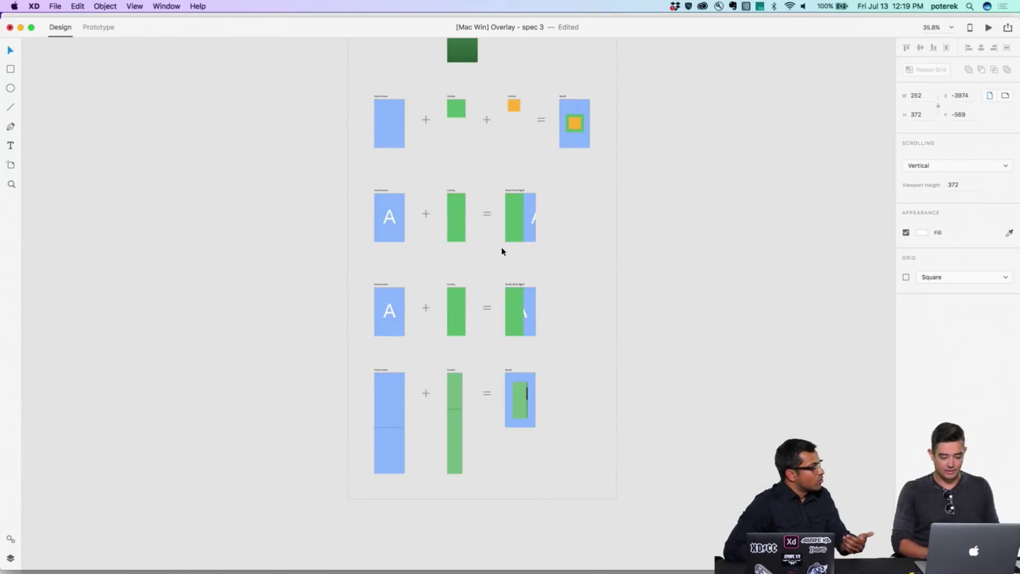
pyautogui.scroll(8, 502, 250)
pyautogui.hscroll(5, 502, 251)
pyautogui.hscroll(5, 502, 251)
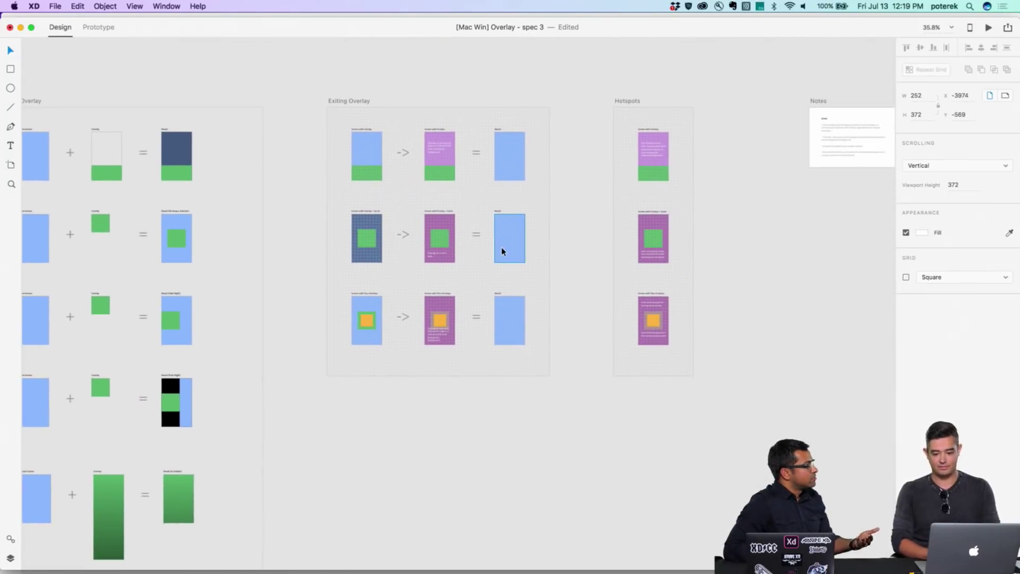
pyautogui.scroll(1, 503, 251)
pyautogui.scroll(-1, 502, 250)
pyautogui.hscroll(-1, 502, 251)
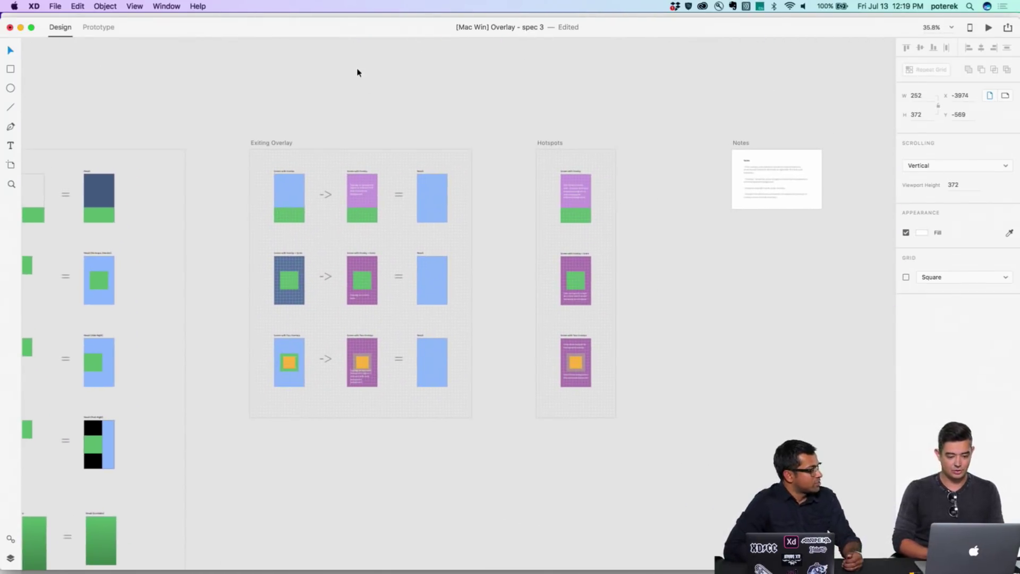
# - Switch to the Reel (Demo) document and view its tablet and web wireframe, high fidelity and localized sections
pyautogui.click(166, 6)
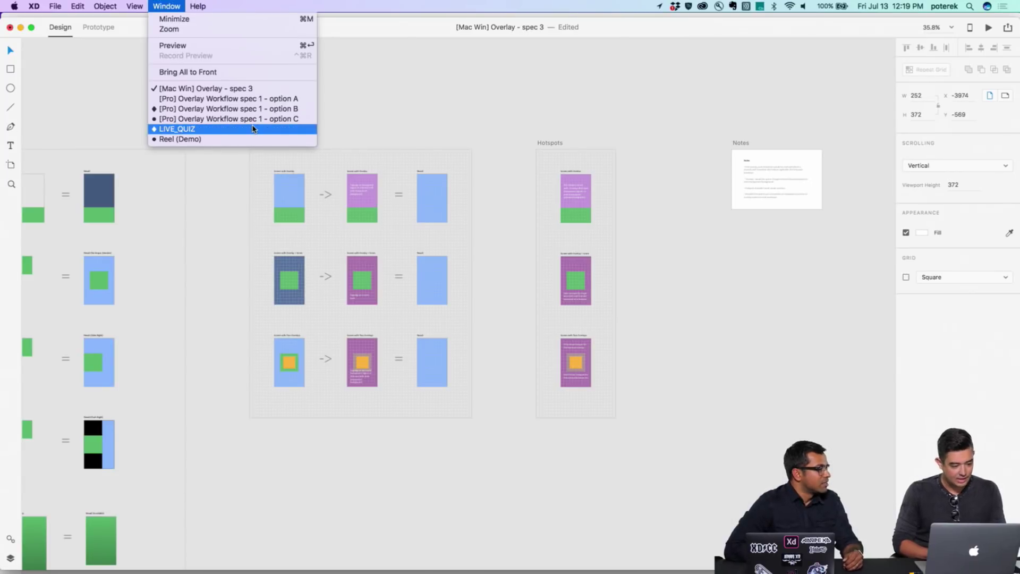
pyautogui.click(243, 139)
pyautogui.scroll(-5, 523, 238)
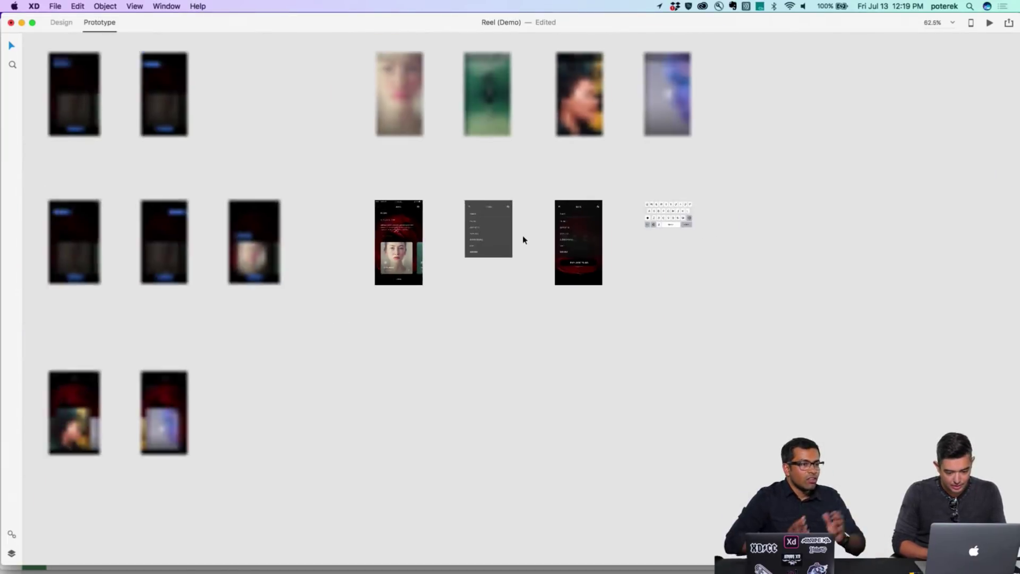
pyautogui.scroll(-8, 528, 239)
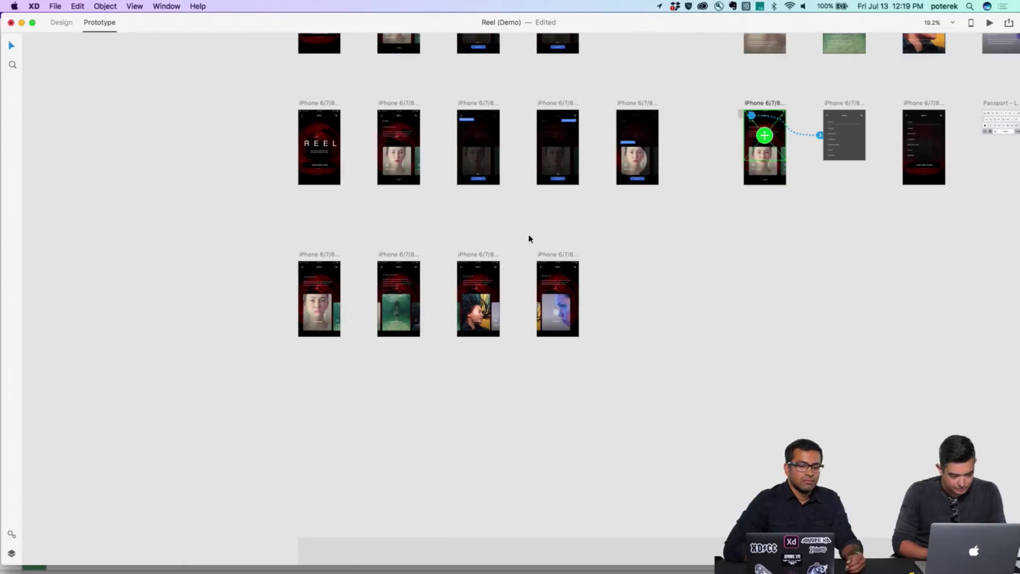
pyautogui.scroll(-10, 528, 236)
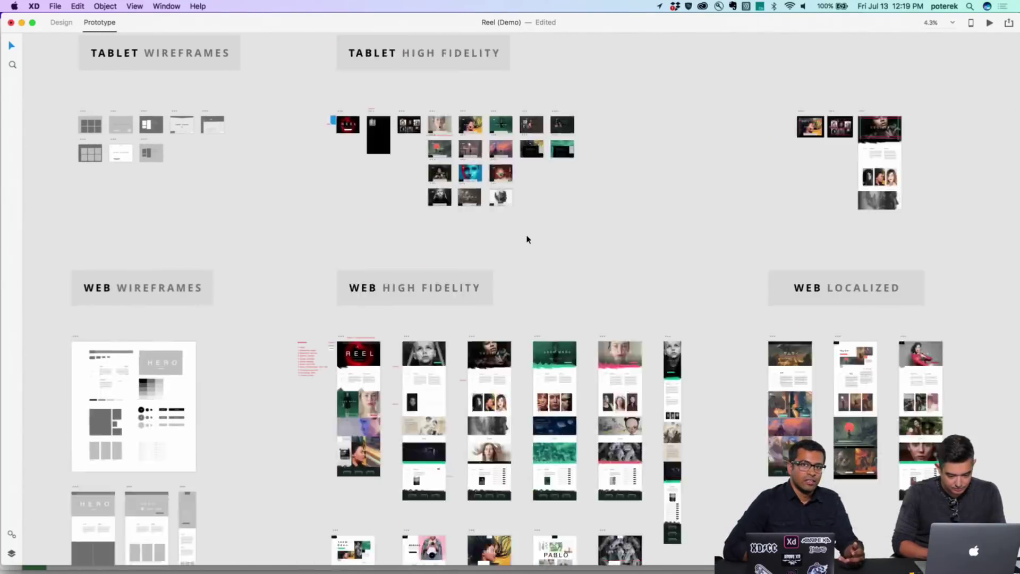
# - Browse the web high fidelity artboards, including Sparrow, Lake Merc, Cecilia and Destiny, through to the localized Japanese Samurai page
pyautogui.hscroll(3, 529, 233)
pyautogui.scroll(10, 577, 110)
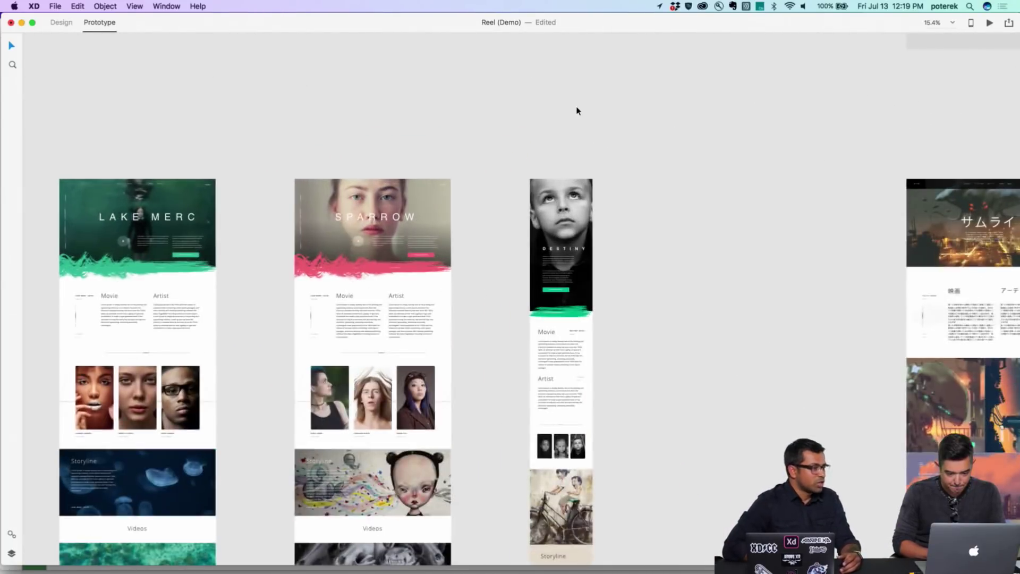
pyautogui.hscroll(-6, 577, 111)
pyautogui.scroll(-2, 577, 110)
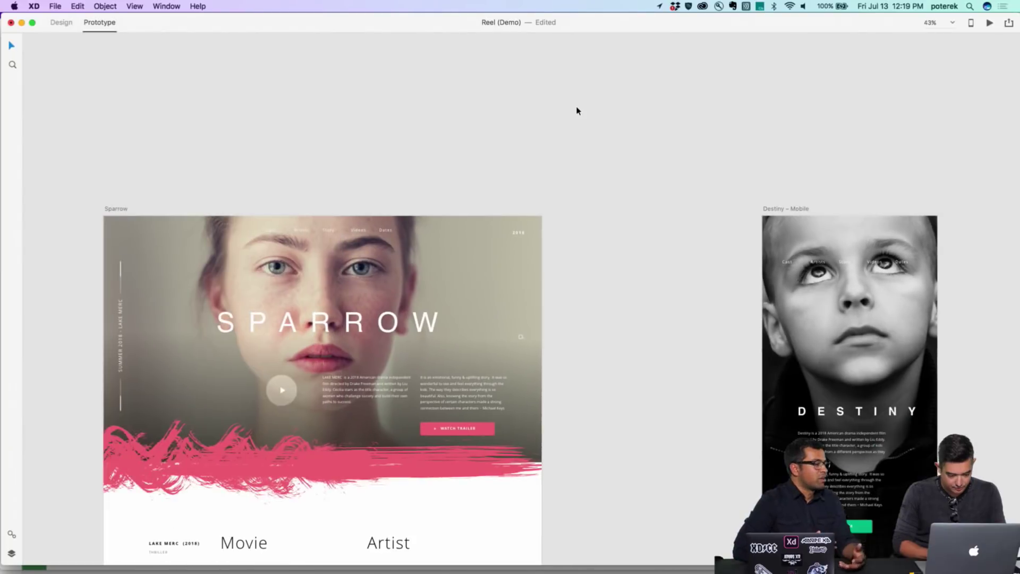
pyautogui.scroll(-1, 577, 111)
pyautogui.hscroll(-10, 577, 111)
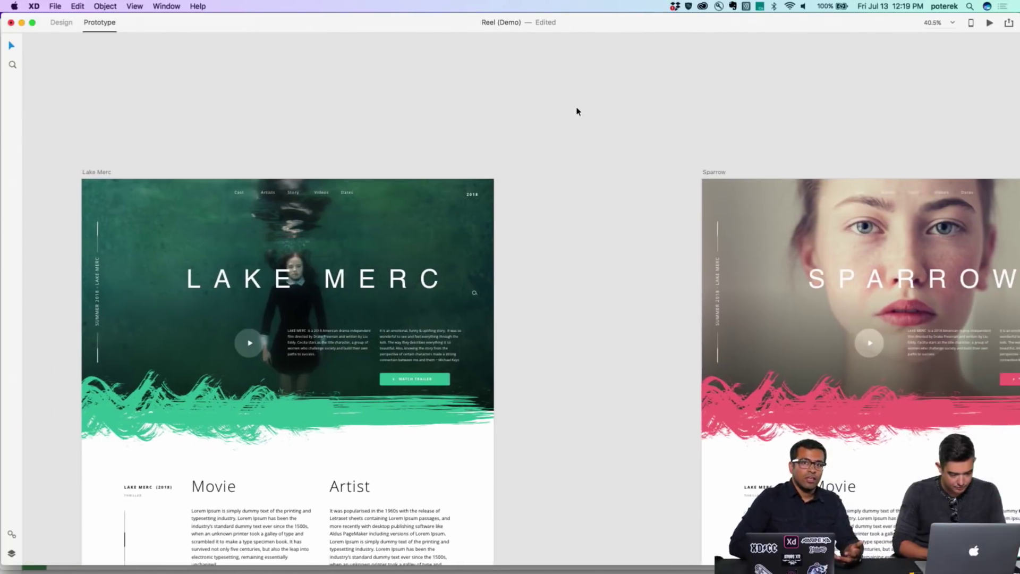
pyautogui.hscroll(-10, 577, 111)
pyautogui.scroll(-3, 577, 110)
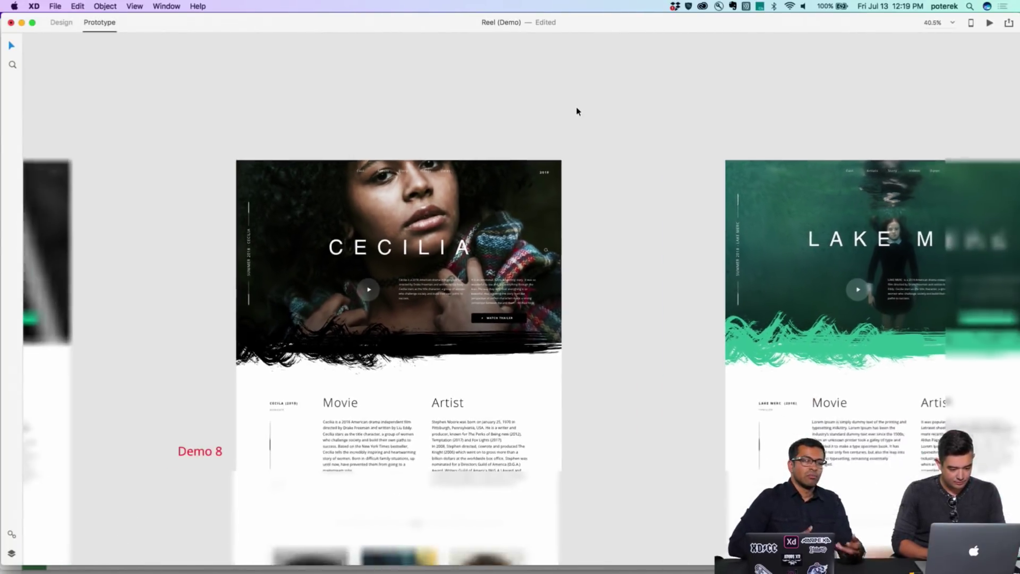
pyautogui.scroll(-5, 577, 111)
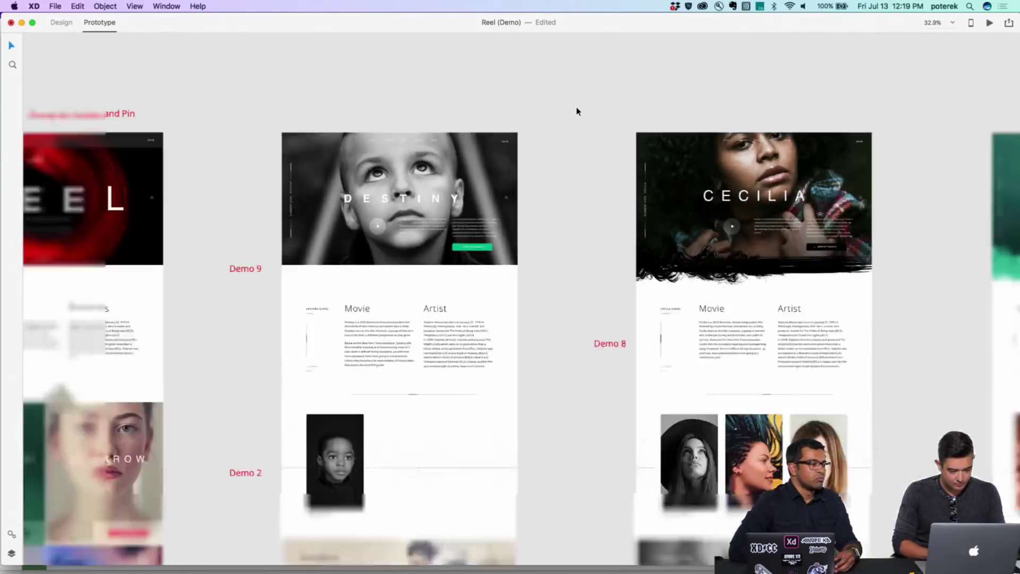
pyautogui.hscroll(12, 574, 110)
pyautogui.scroll(-2, 574, 109)
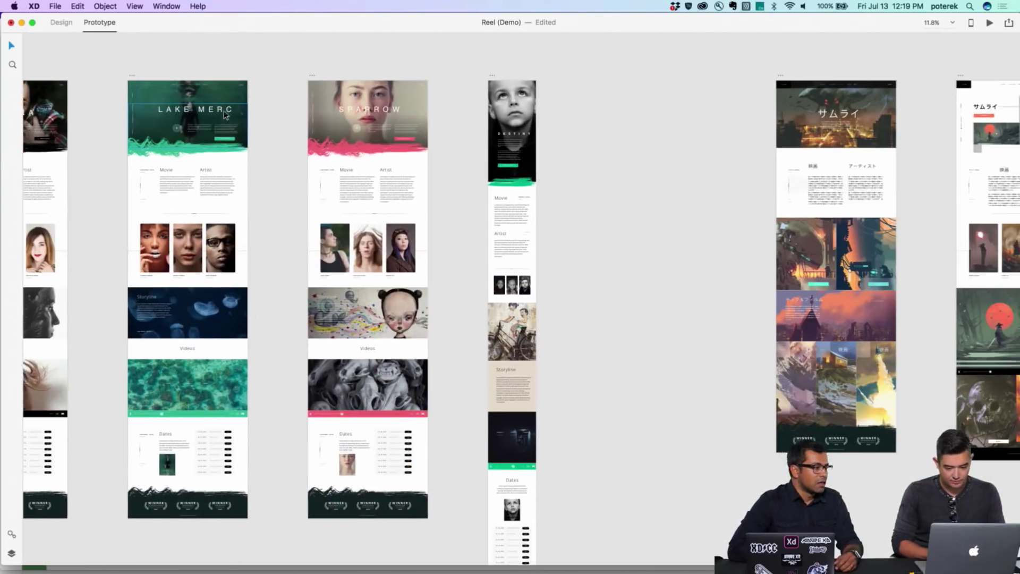
pyautogui.hscroll(5, 517, 90)
pyautogui.scroll(5, 439, 118)
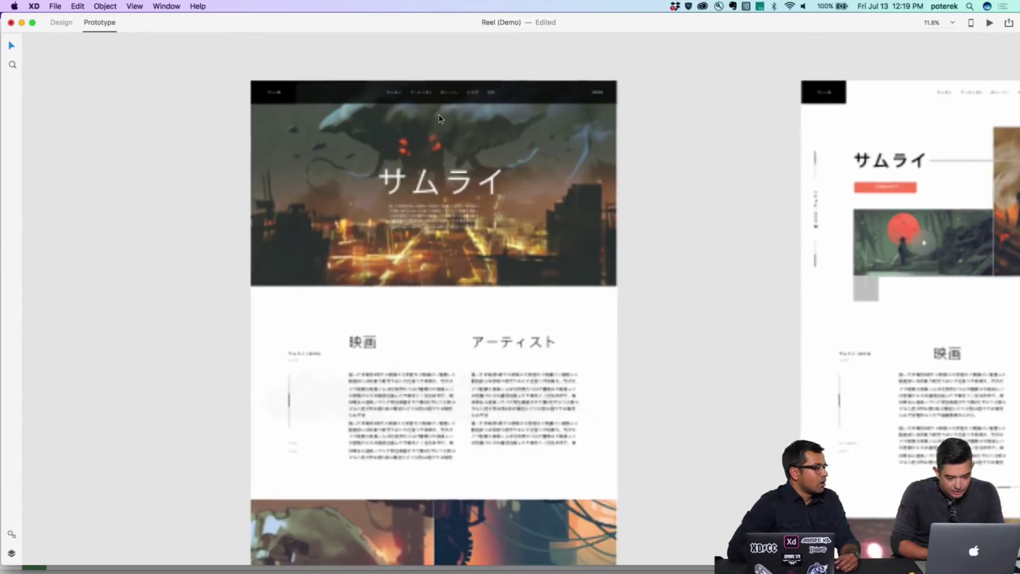
pyautogui.scroll(3, 439, 118)
# - Switch to Design mode and select the Samurai artboard's header bar together with its logo, menu items and year
pyautogui.click(664, 79)
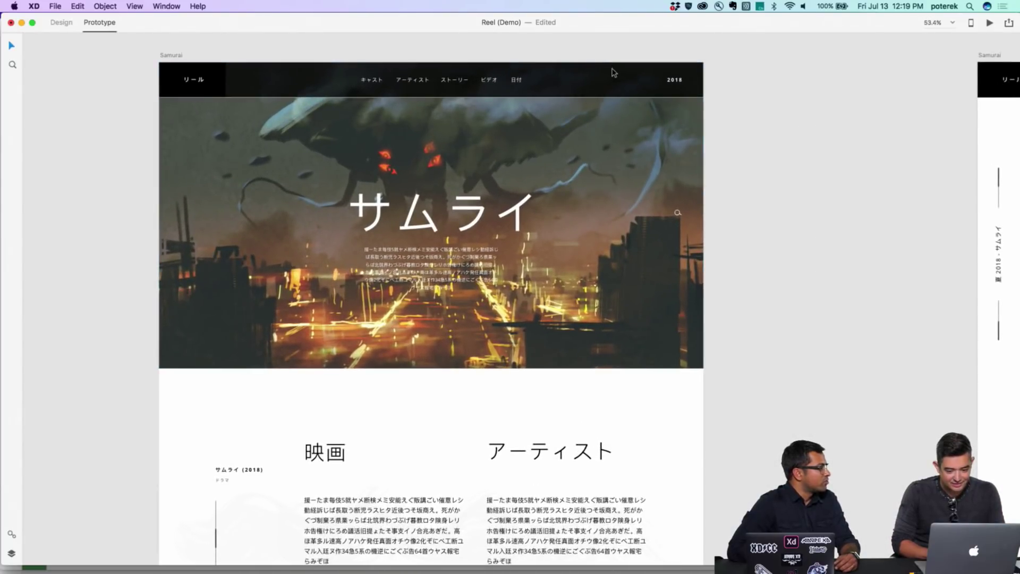
pyautogui.click(66, 24)
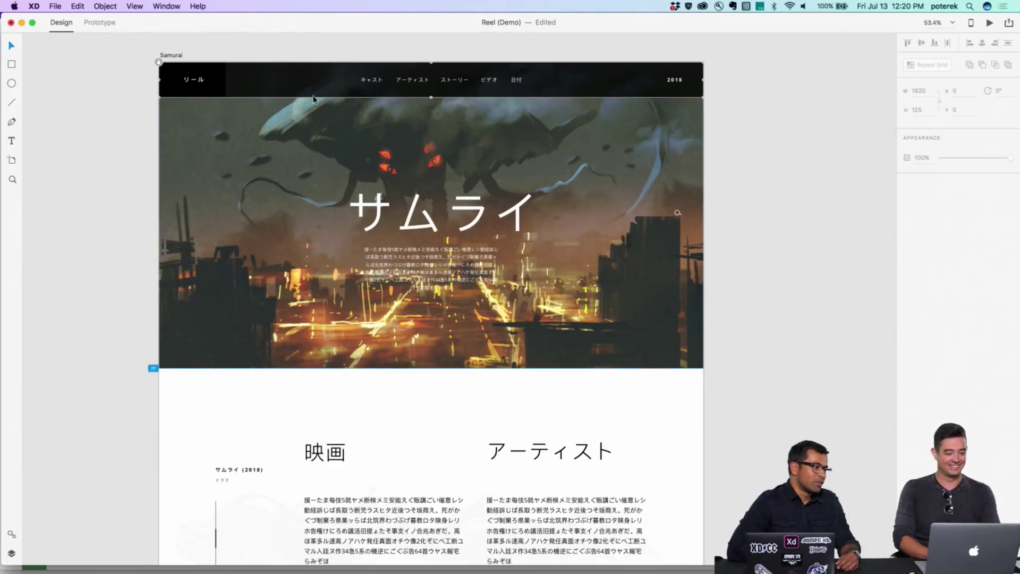
pyautogui.click(159, 64)
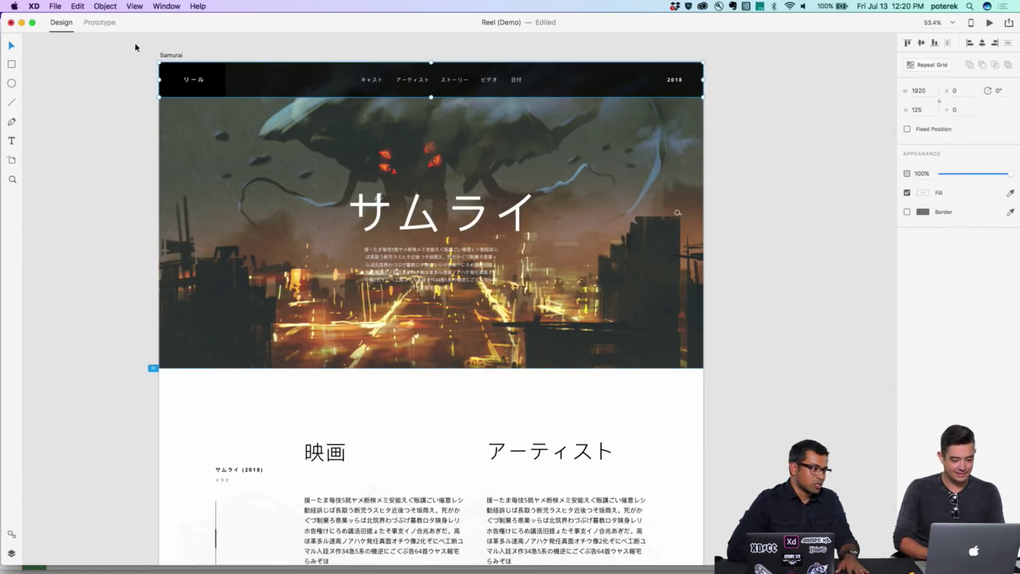
pyautogui.moveTo(137, 46); pyautogui.dragTo(760, 99)
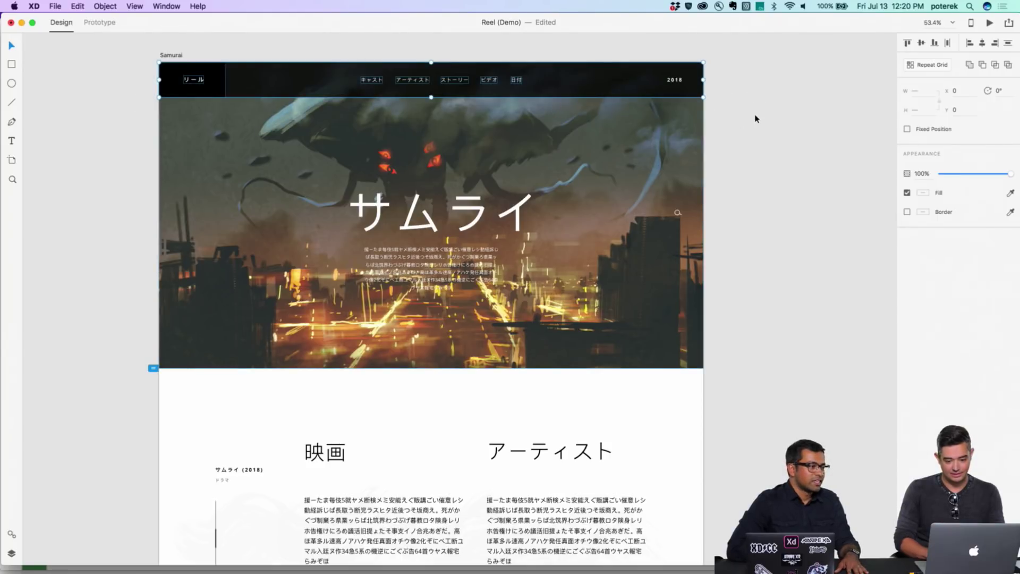
pyautogui.click(672, 132)
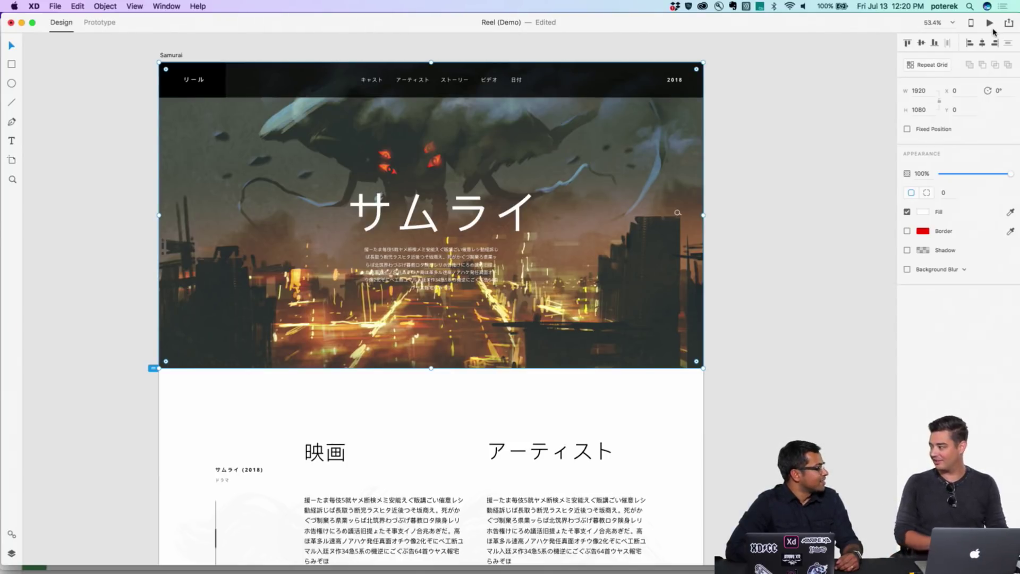
pyautogui.click(298, 58)
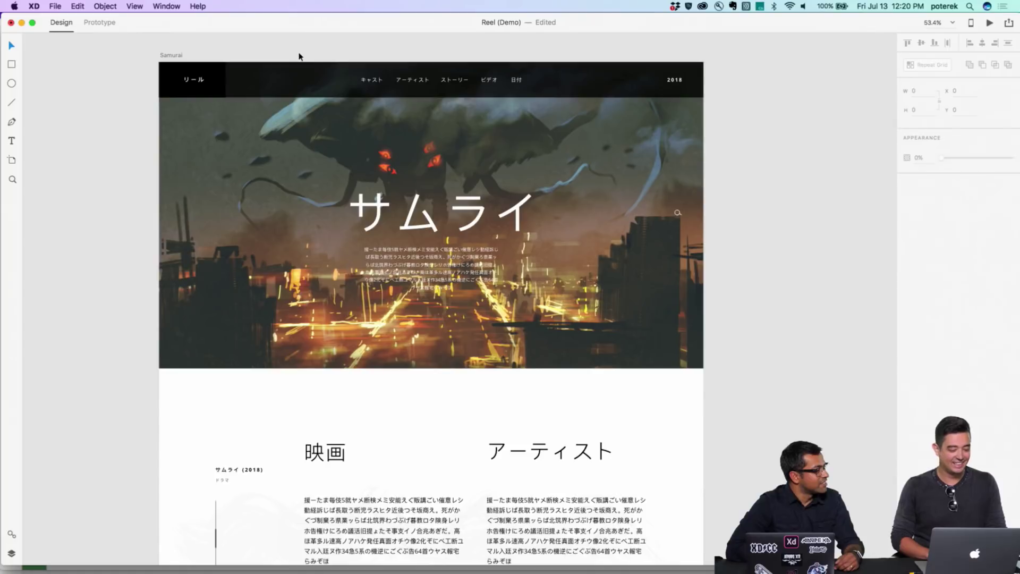
pyautogui.click(275, 81)
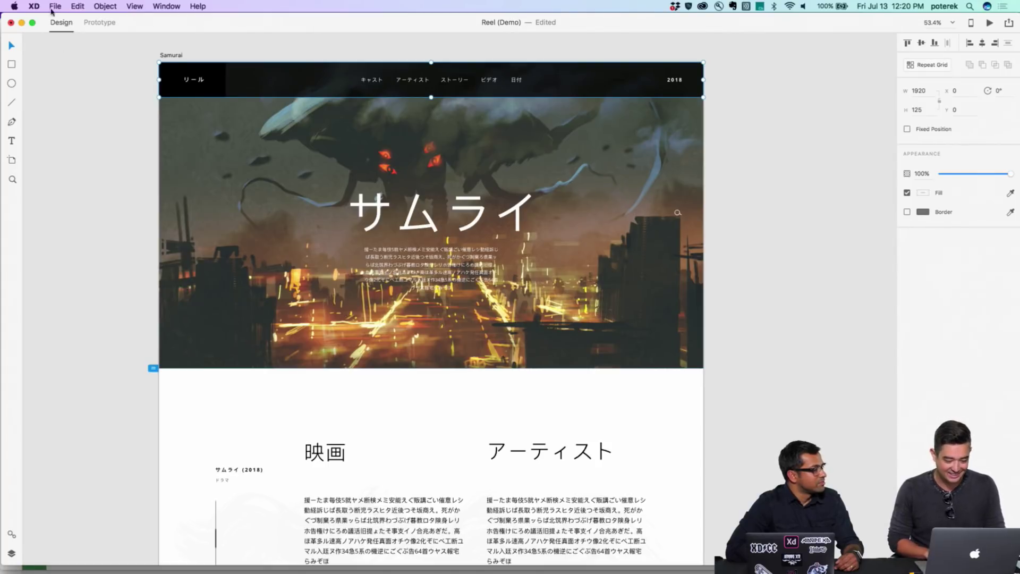
# - Select the Samurai artboard and examine its vertical scrolling settings and viewport height marker
pyautogui.scroll(-5, 366, 97)
pyautogui.scroll(1, 365, 101)
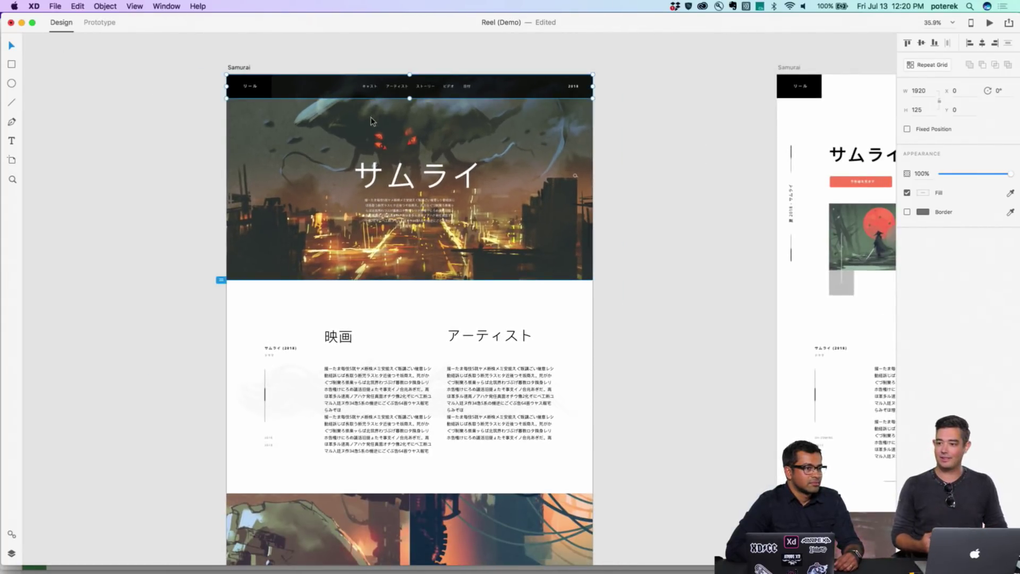
pyautogui.click(238, 68)
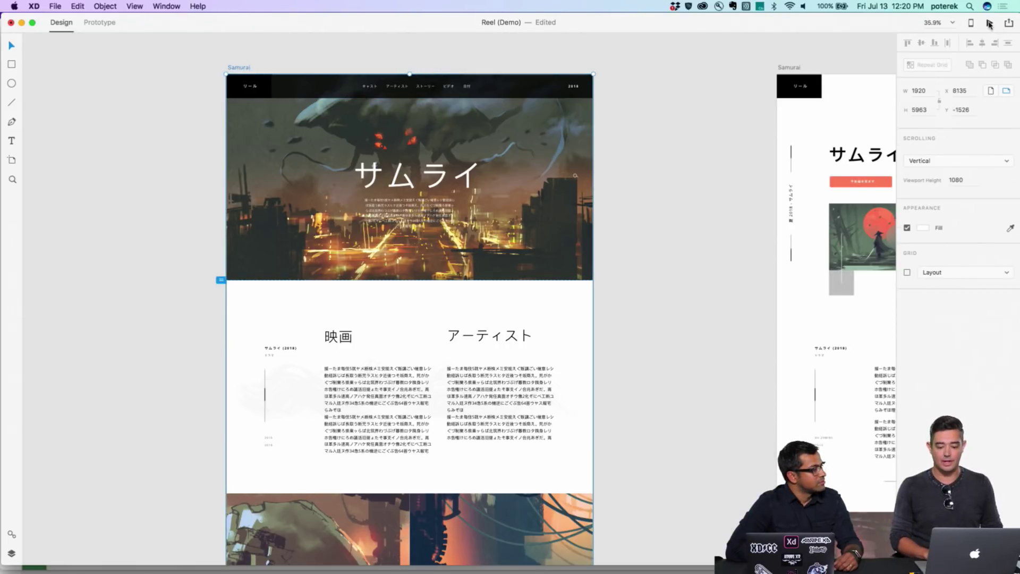
pyautogui.hscroll(3, 227, 261)
pyautogui.hscroll(-4, 227, 264)
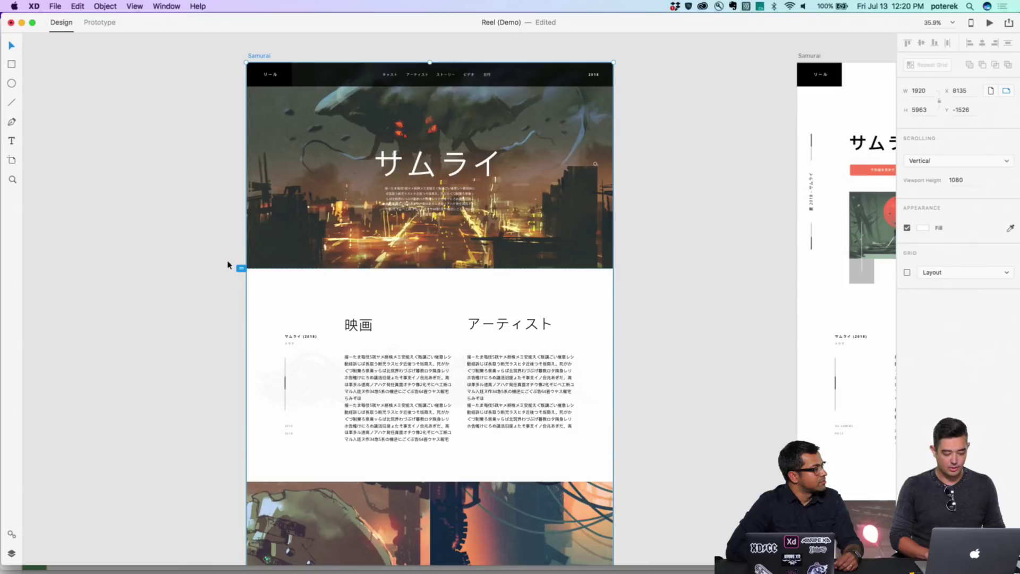
pyautogui.moveTo(240, 268)
pyautogui.mouseDown()
pyautogui.moveTo(233, 350)
pyautogui.moveTo(222, 222)
pyautogui.moveTo(222, 267)
pyautogui.mouseUp()
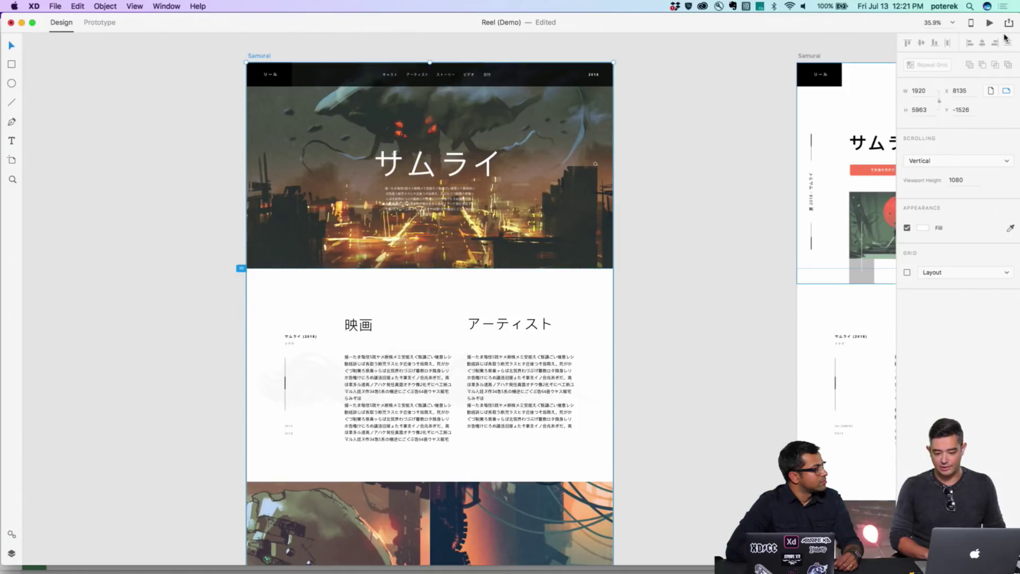
# - Preview the Samurai page, scroll down and back up to see how its header behaves, and close the preview
pyautogui.click(989, 23)
pyautogui.scroll(-20, 445, 209)
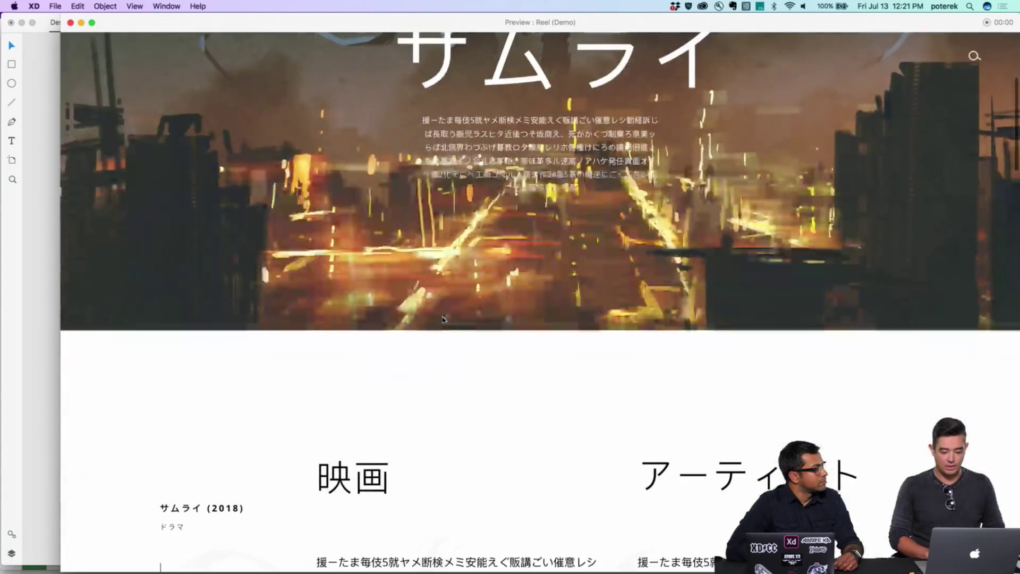
pyautogui.scroll(20, 443, 319)
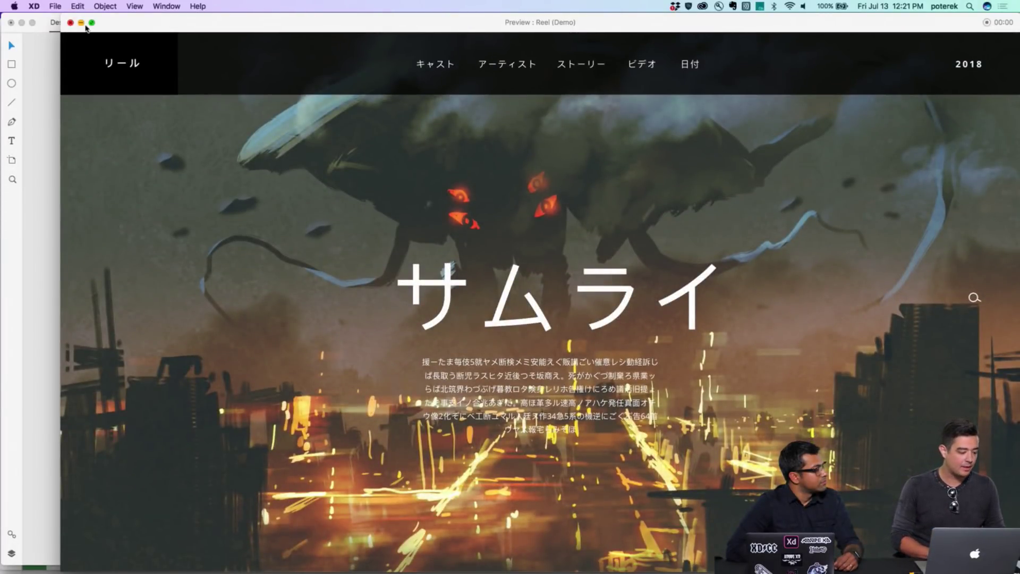
pyautogui.moveTo(154, 24); pyautogui.dragTo(113, 20)
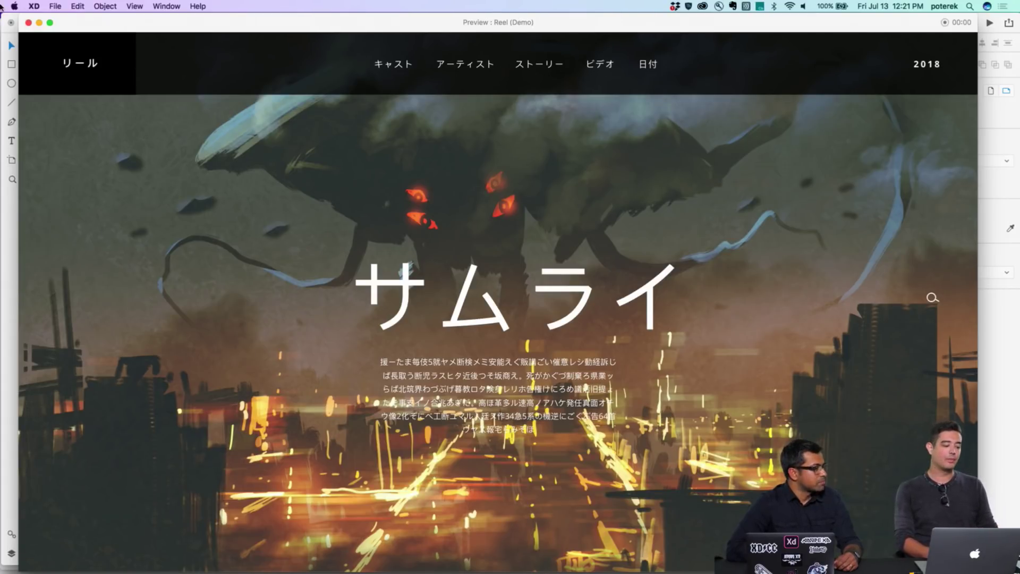
pyautogui.click(28, 22)
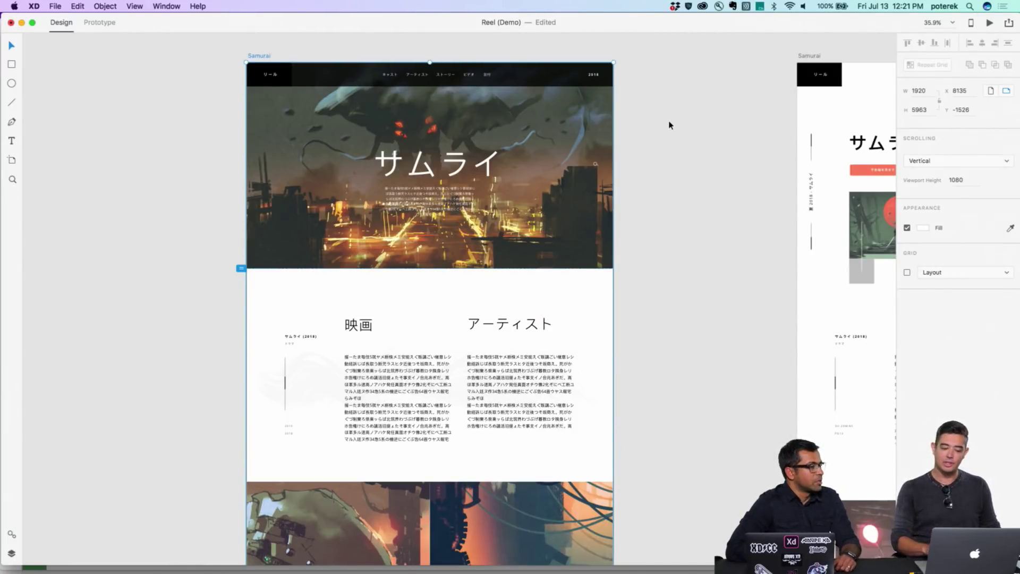
# - Try moving the Samurai header bar down to Y 212, undo the move, and give the bar a fixed position
pyautogui.click(576, 82)
pyautogui.hscroll(-2, 576, 83)
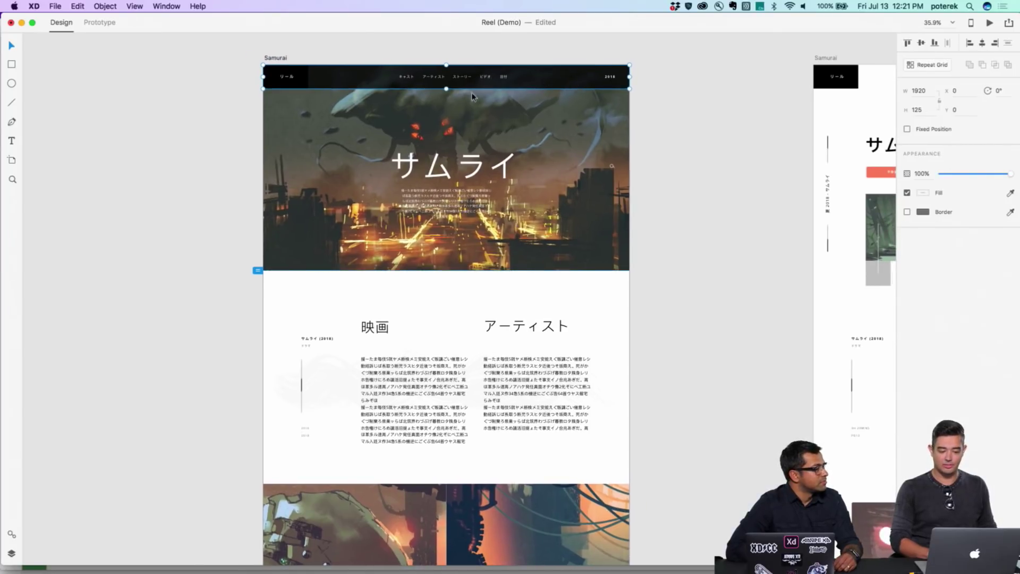
pyautogui.moveTo(515, 77); pyautogui.dragTo(514, 117)
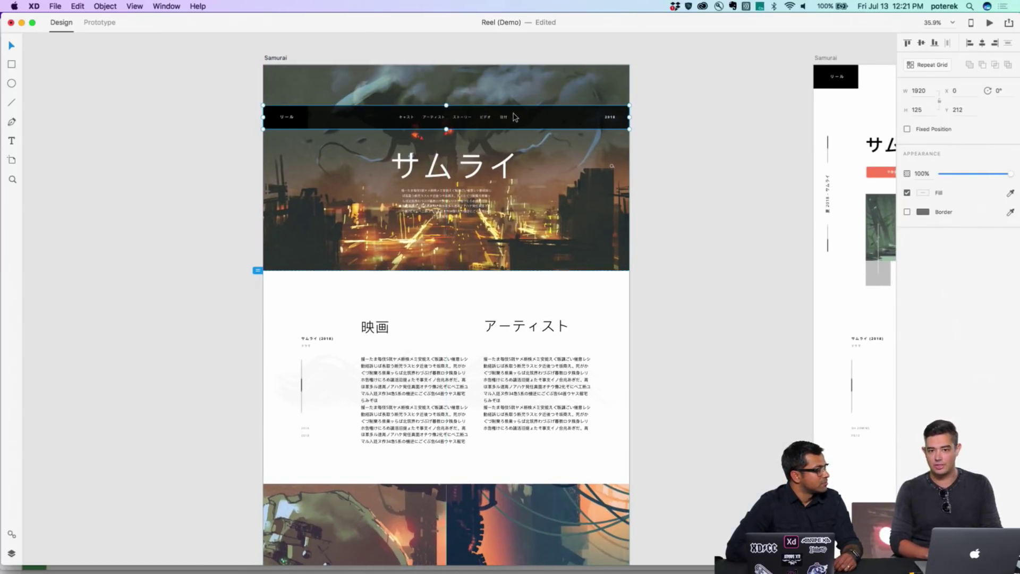
pyautogui.press('super+z')
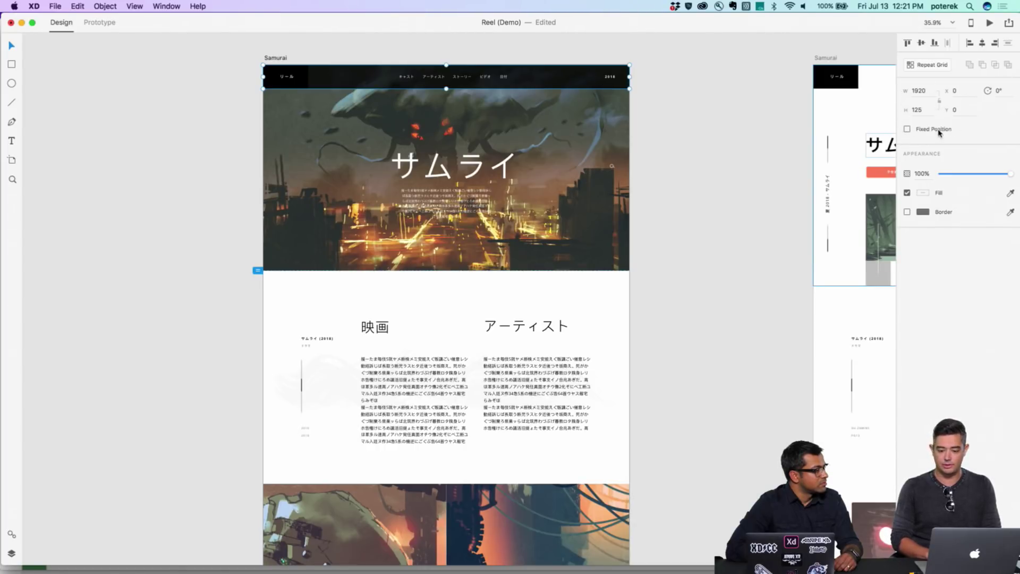
pyautogui.click(907, 129)
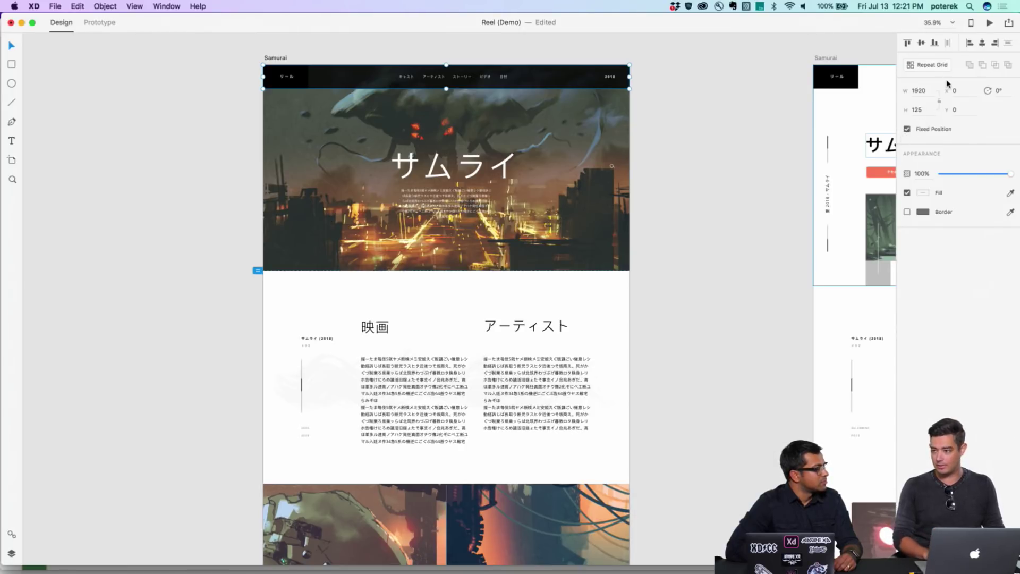
pyautogui.press('Tab')
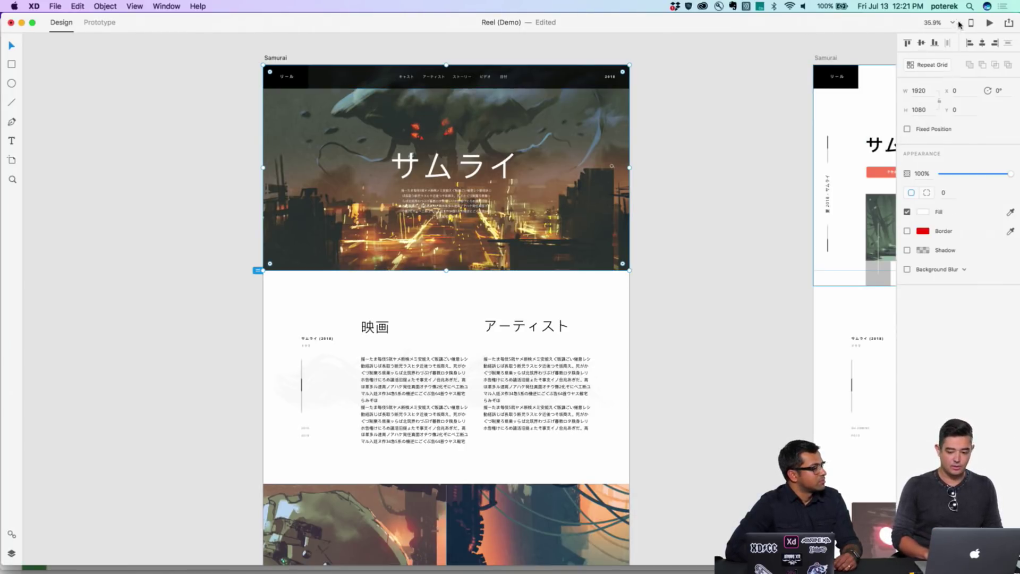
# - Preview the Samurai page again, test the fixed header while scrolling through the content, and close the preview
pyautogui.click(989, 23)
pyautogui.scroll(-20, 557, 404)
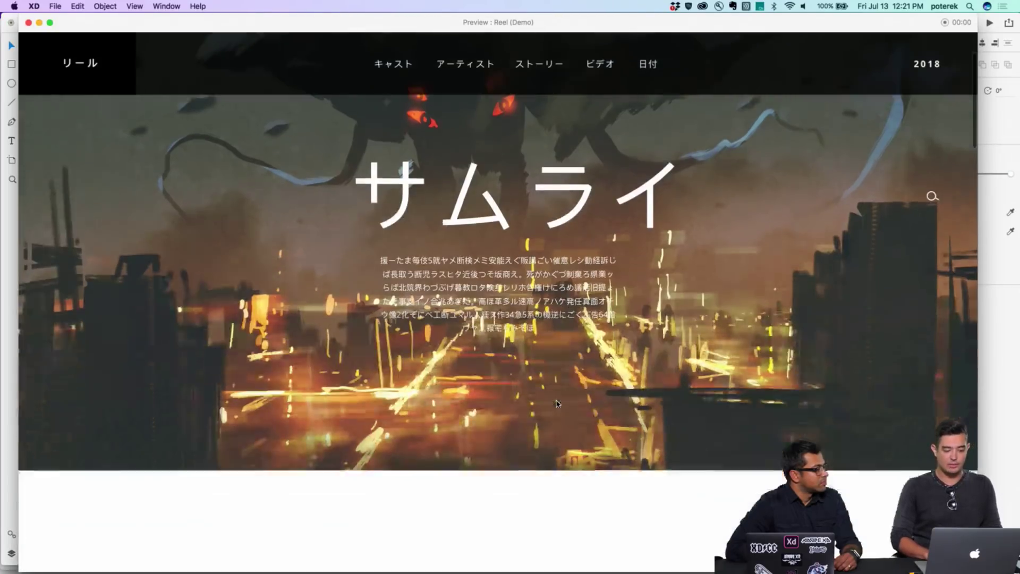
pyautogui.scroll(-15, 557, 404)
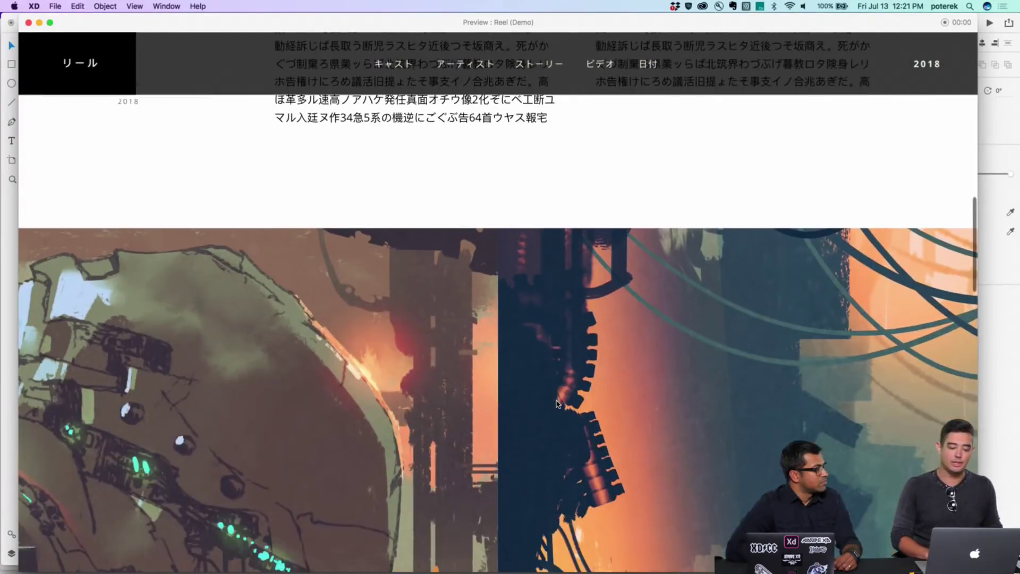
pyautogui.scroll(20, 557, 404)
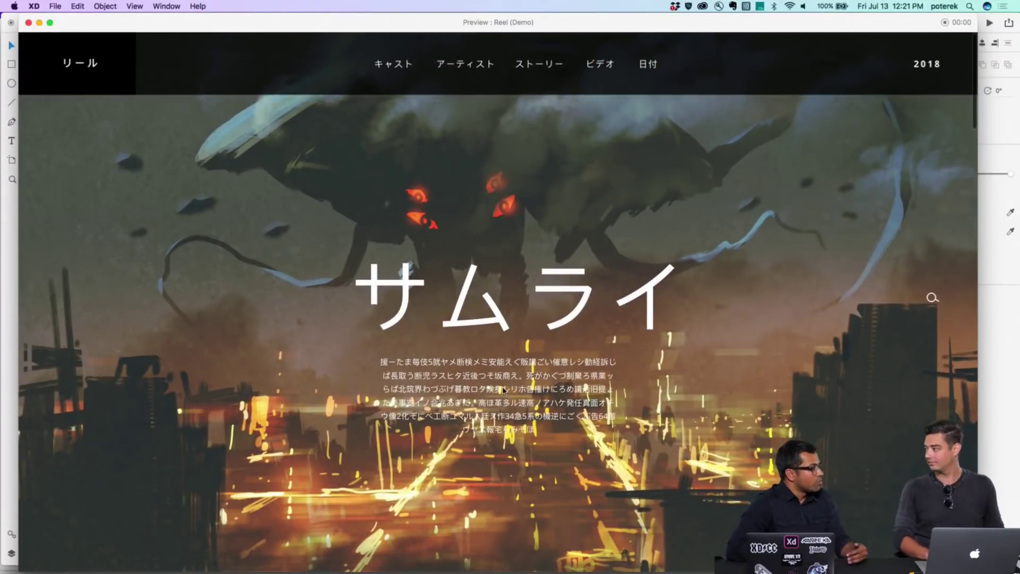
pyautogui.click(29, 23)
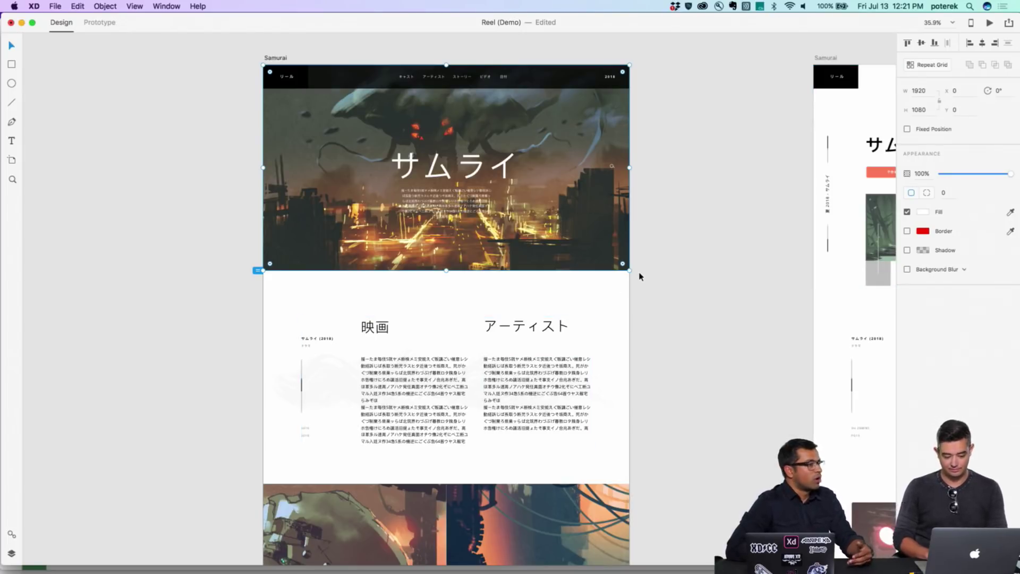
pyautogui.scroll(-3, 693, 422)
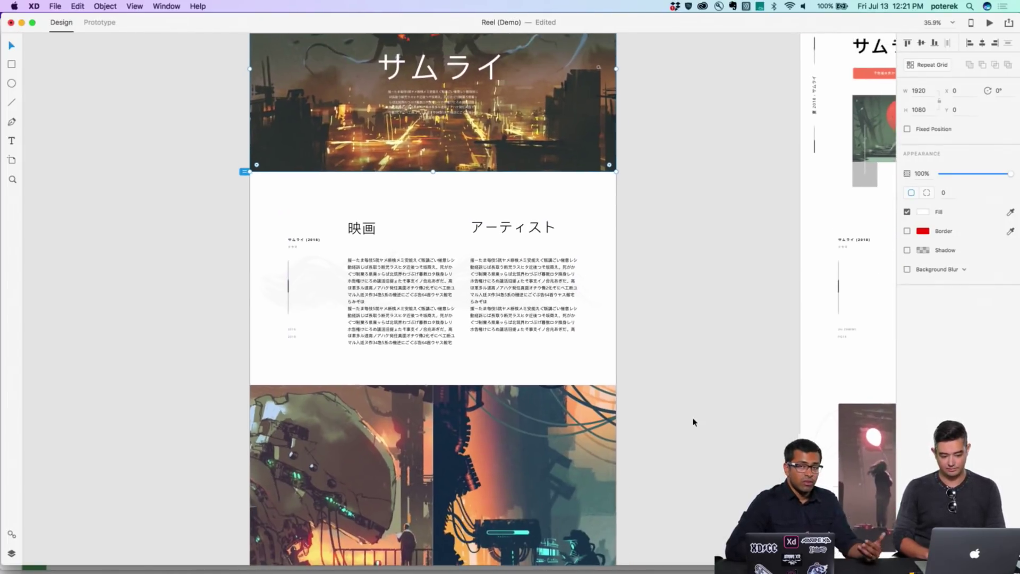
pyautogui.scroll(-2, 694, 422)
pyautogui.scroll(4, 693, 423)
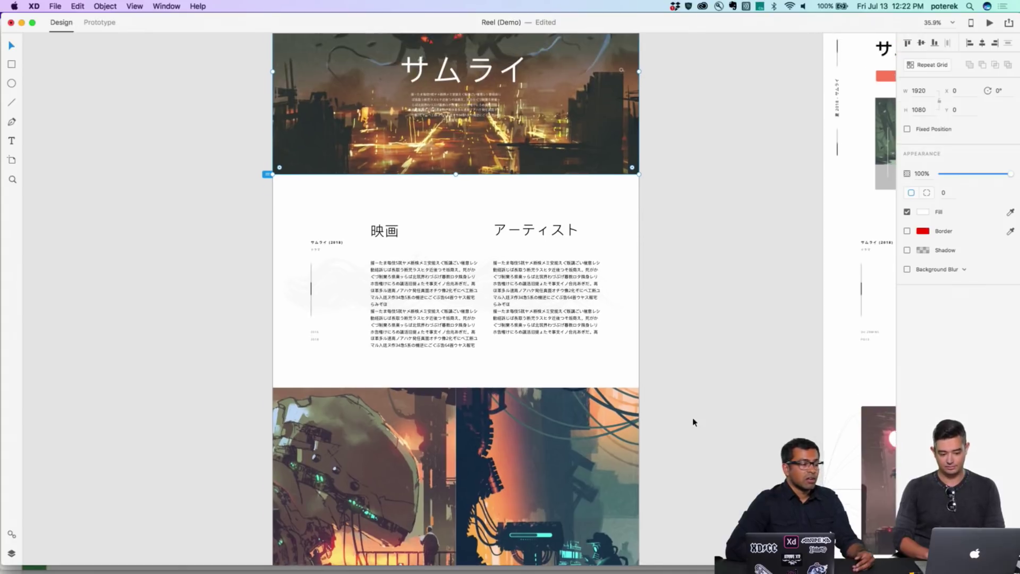
pyautogui.scroll(-1, 693, 422)
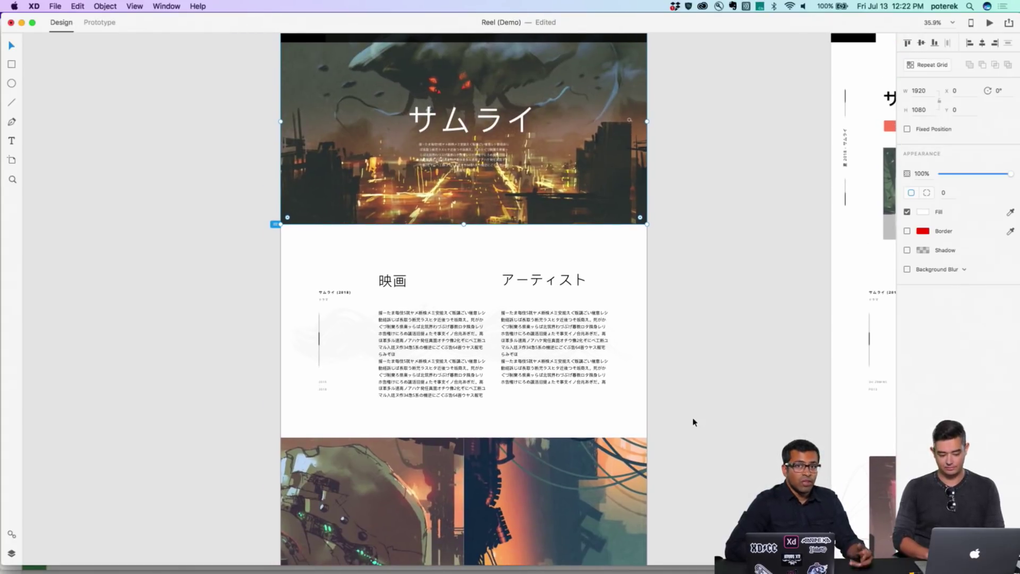
pyautogui.scroll(-2, 694, 422)
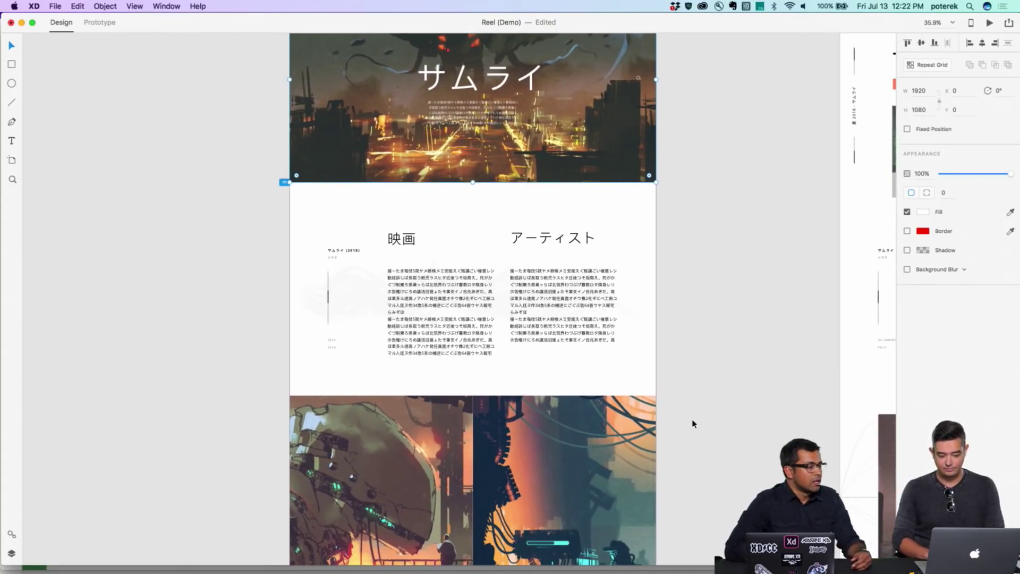
# - Examine the sections of the Samurai artboard and select the two side-by-side image panels below the text section
pyautogui.scroll(-2, 693, 423)
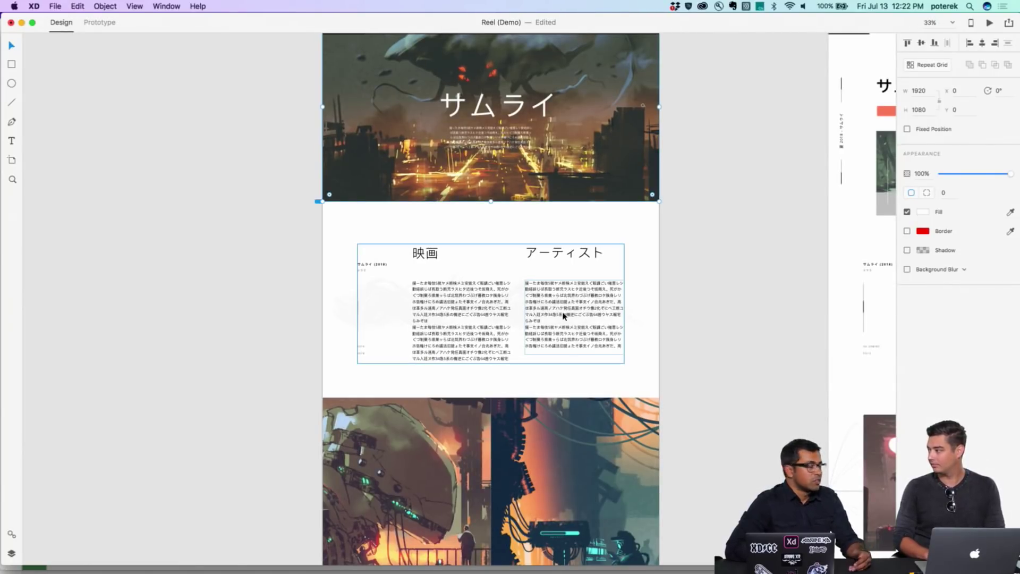
pyautogui.scroll(4, 558, 290)
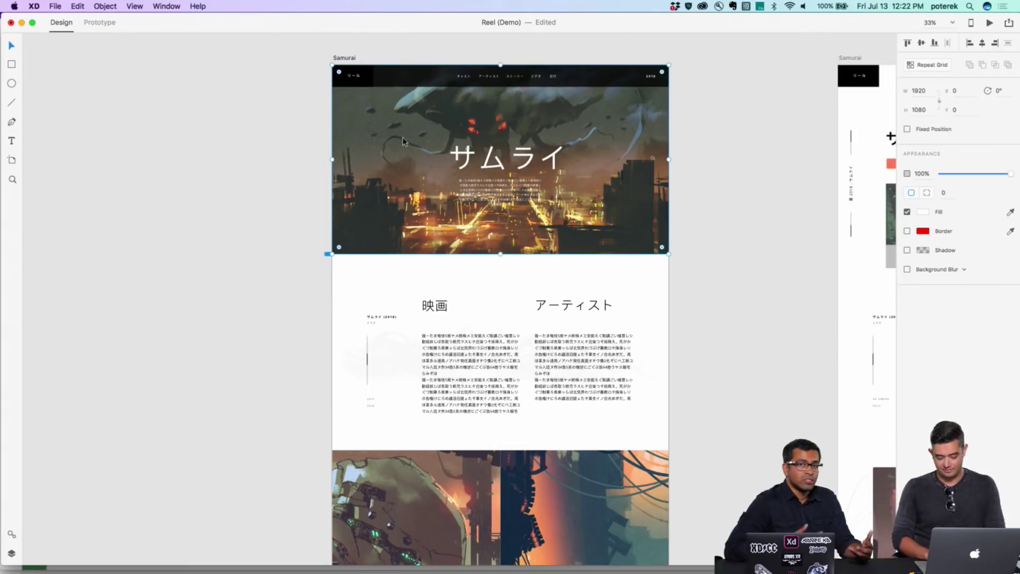
pyautogui.scroll(-10, 405, 323)
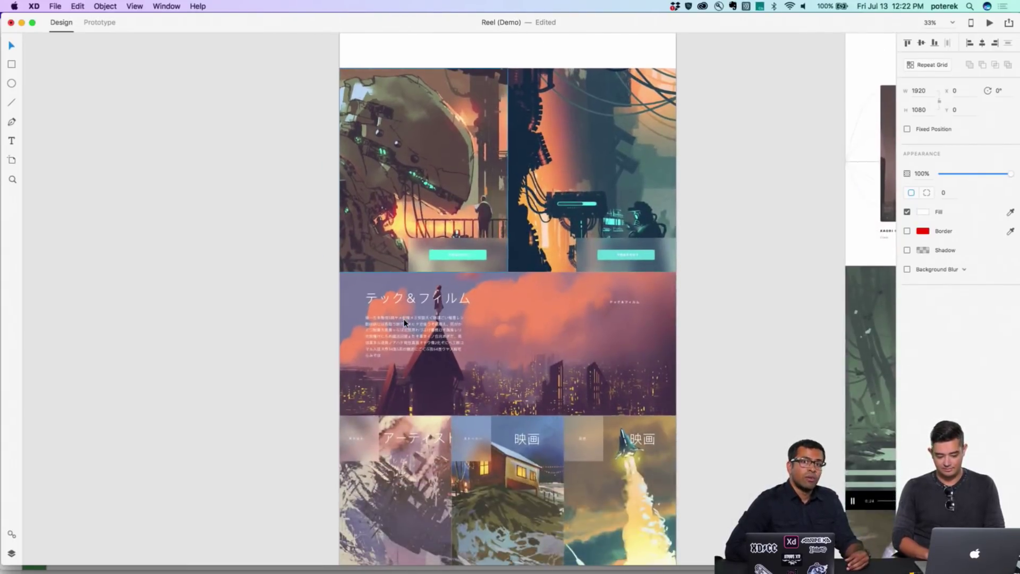
pyautogui.scroll(-2, 405, 323)
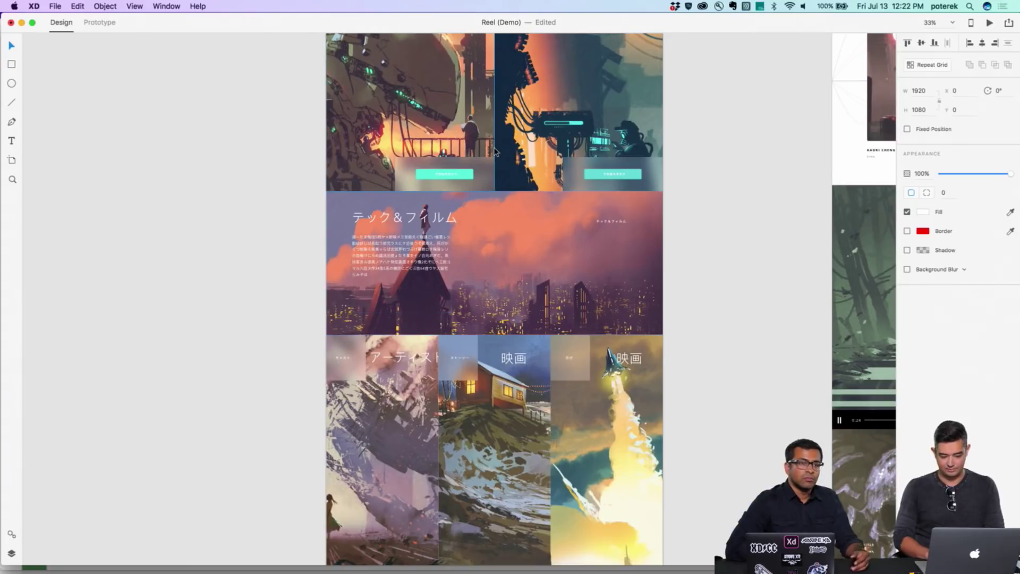
pyautogui.scroll(2, 494, 151)
pyautogui.hscroll(-1, 494, 150)
pyautogui.scroll(-2, 494, 151)
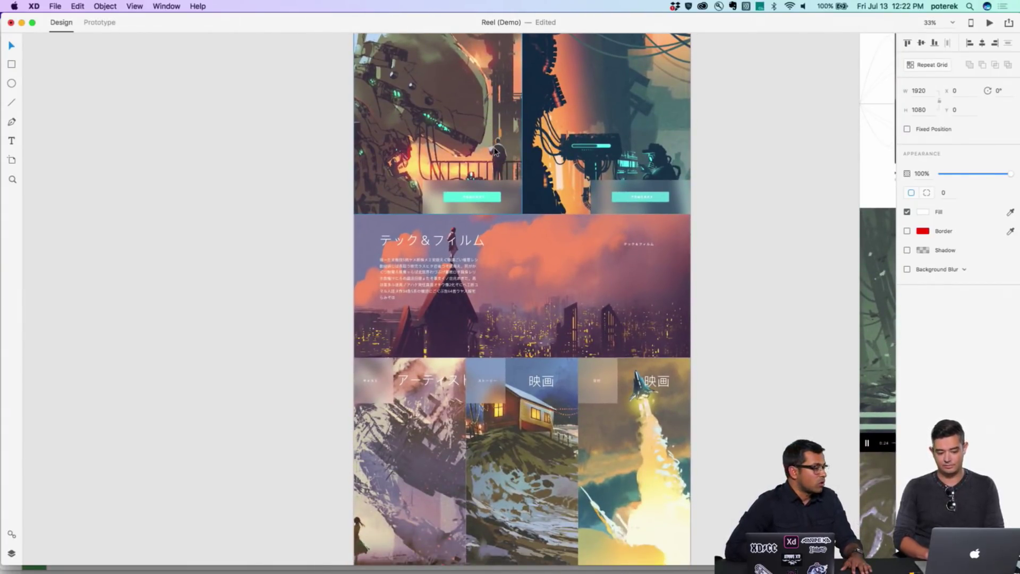
pyautogui.scroll(2, 494, 151)
pyautogui.hscroll(-1, 494, 151)
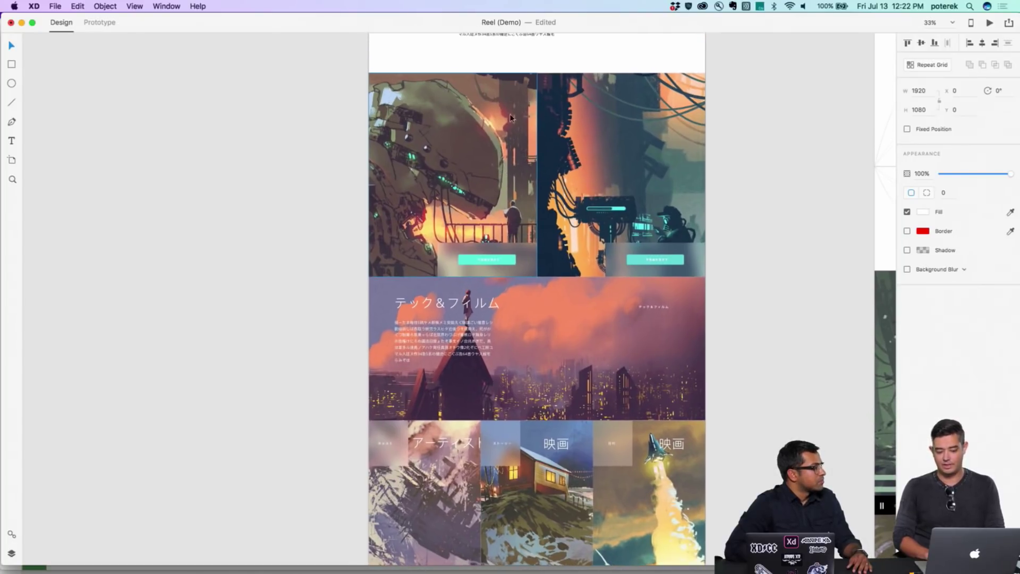
pyautogui.moveTo(331, 94); pyautogui.dragTo(742, 266)
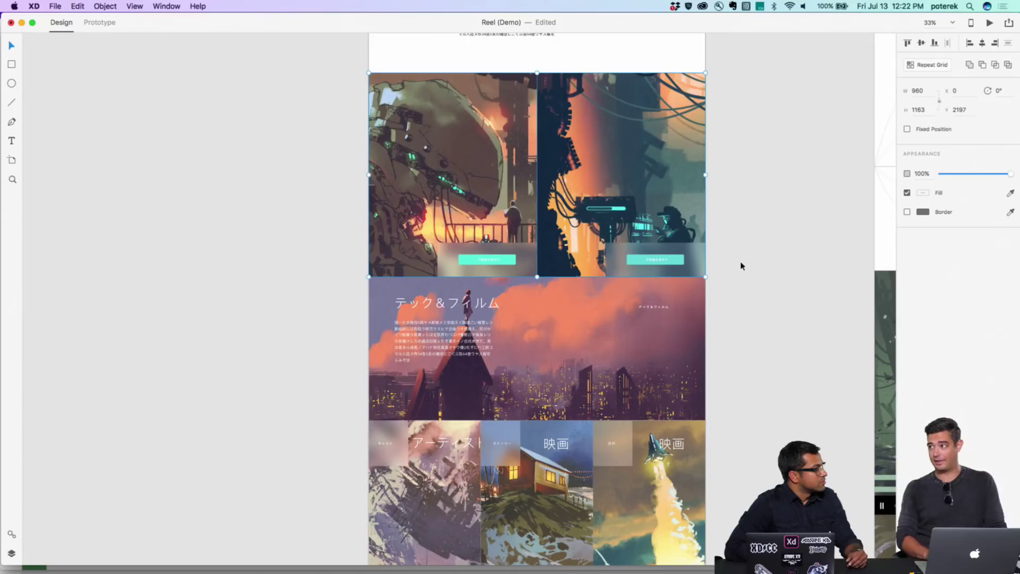
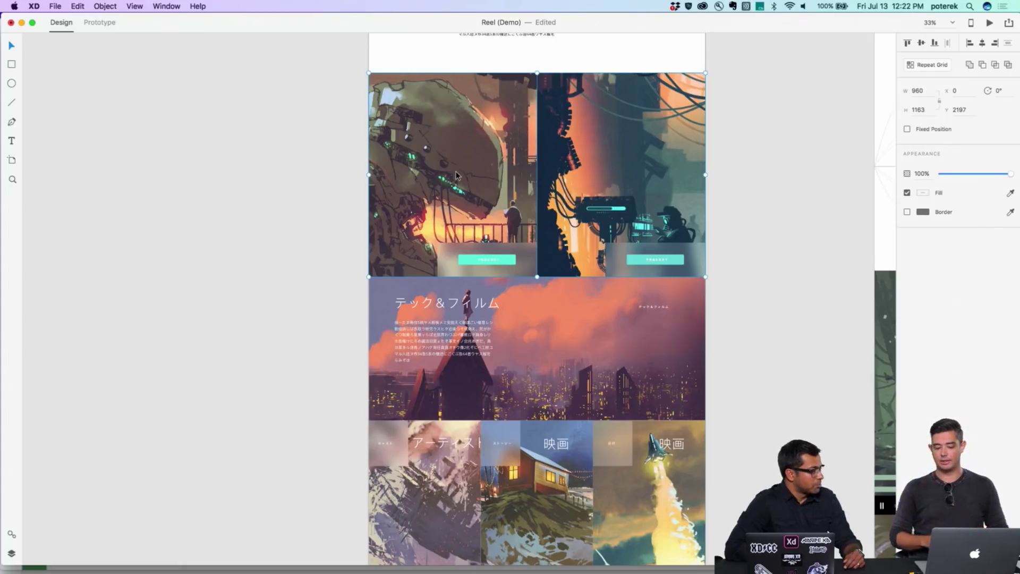
# - Try moving the Samurai hero image and its title text down, undo the move, and give the selection a fixed position
pyautogui.scroll(5, 456, 175)
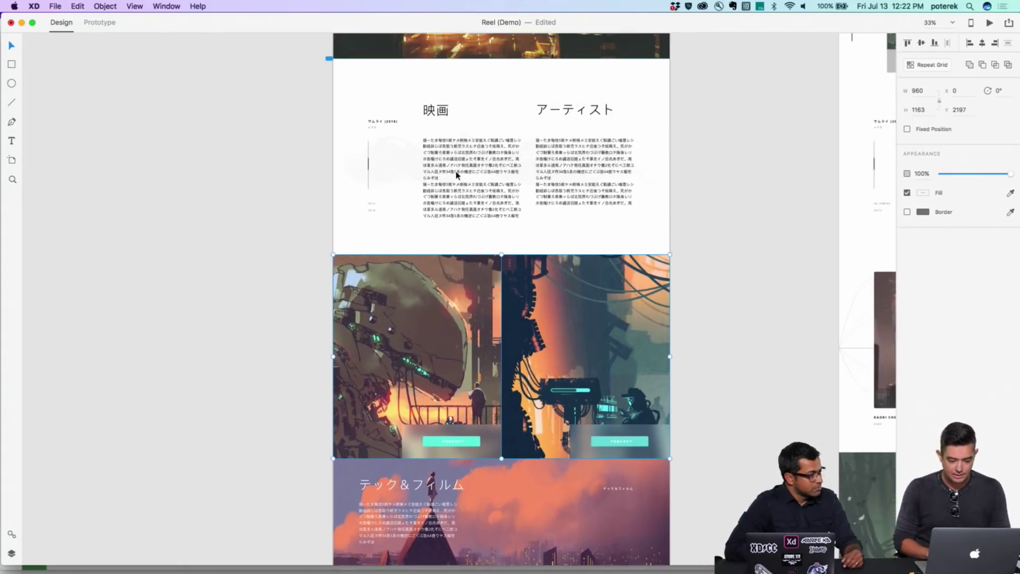
pyautogui.scroll(-3, 456, 175)
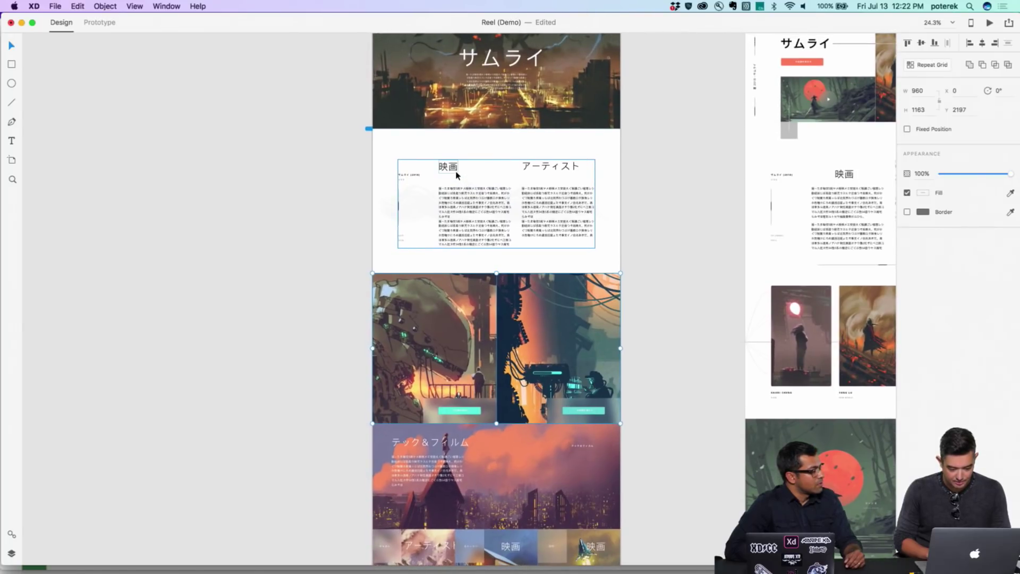
pyautogui.scroll(4, 456, 176)
pyautogui.moveTo(339, 111); pyautogui.dragTo(650, 200)
pyautogui.moveTo(542, 154); pyautogui.dragTo(547, 198)
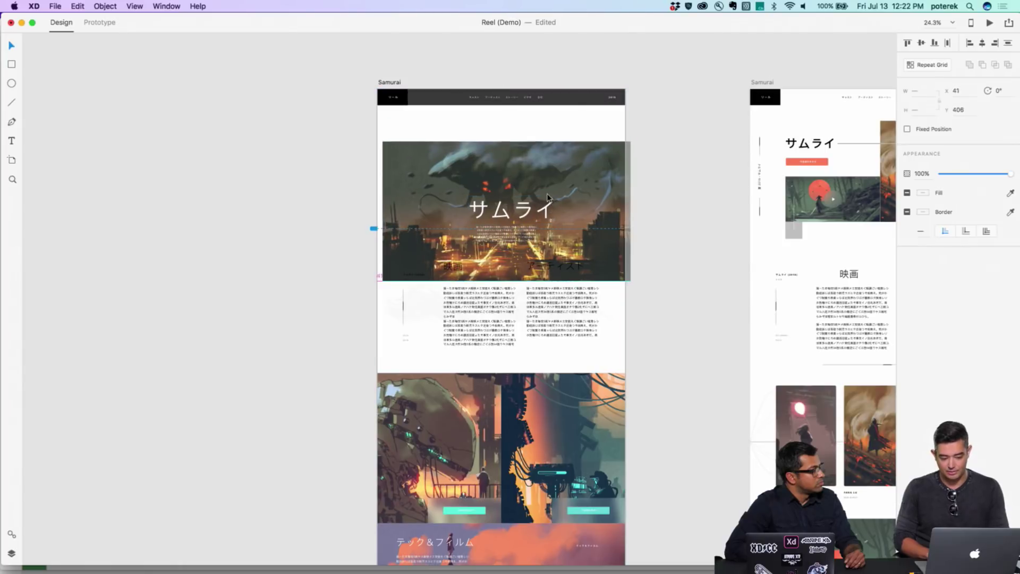
pyautogui.press('super+z')
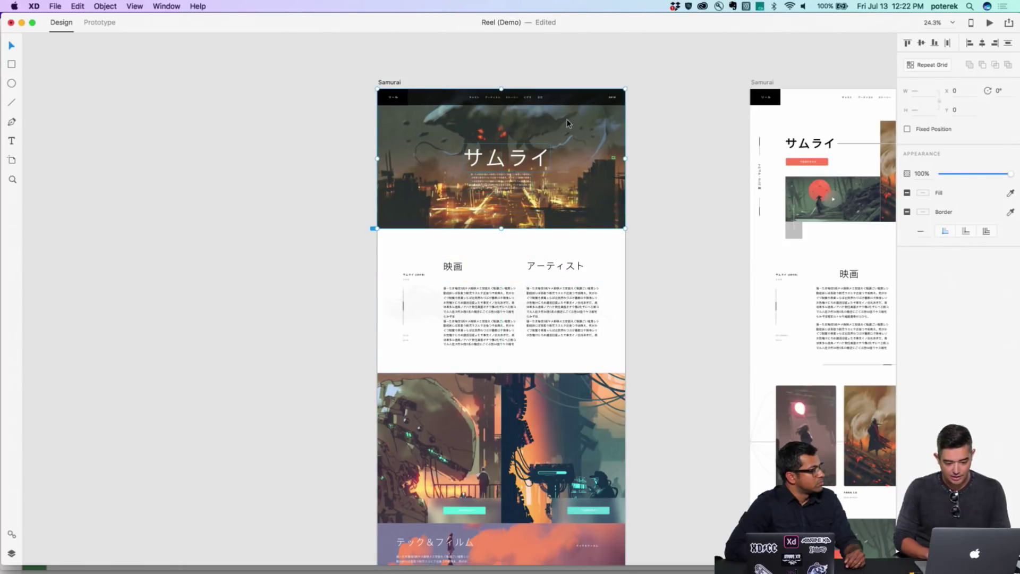
pyautogui.click(907, 130)
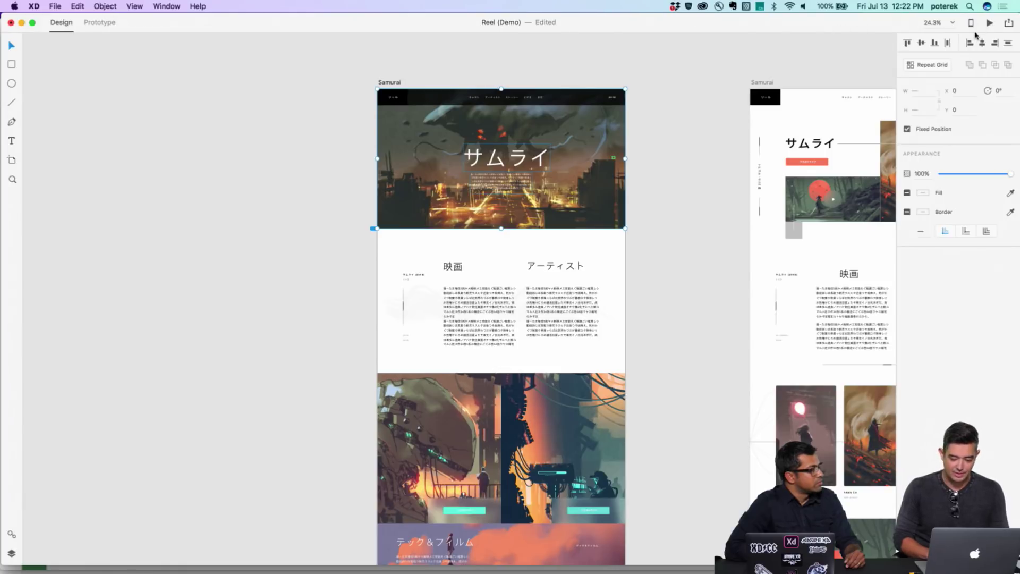
# - Preview the Samurai page, scroll through it to check how the fixed hero overlaps the content, and close the preview
pyautogui.click(991, 23)
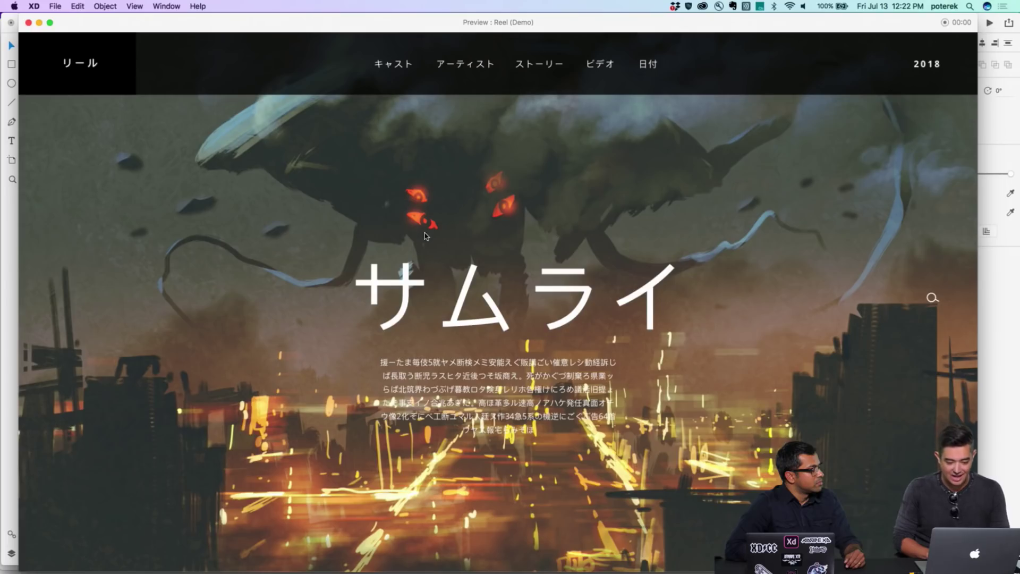
pyautogui.scroll(-10, 425, 285)
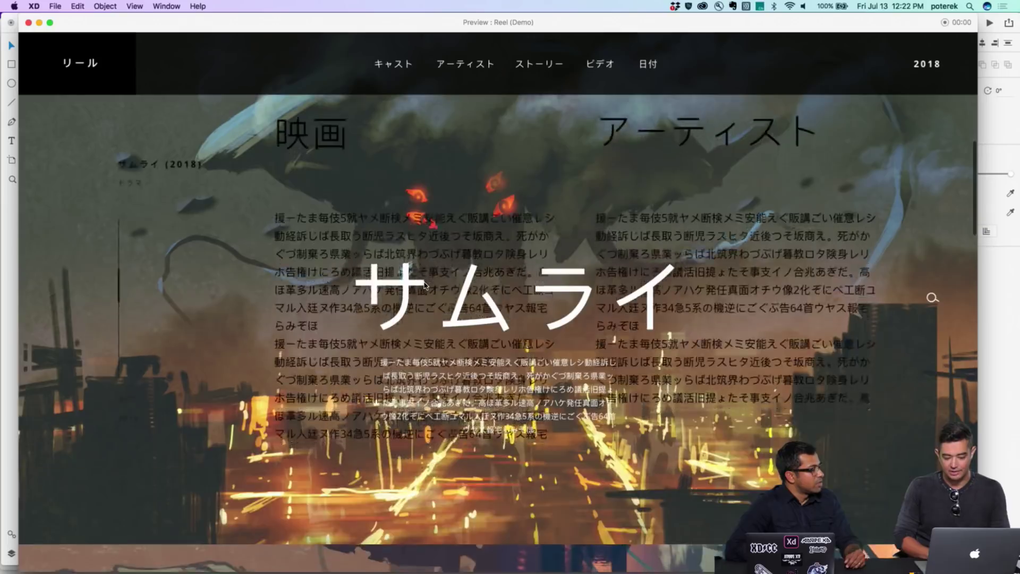
pyautogui.scroll(-10, 425, 285)
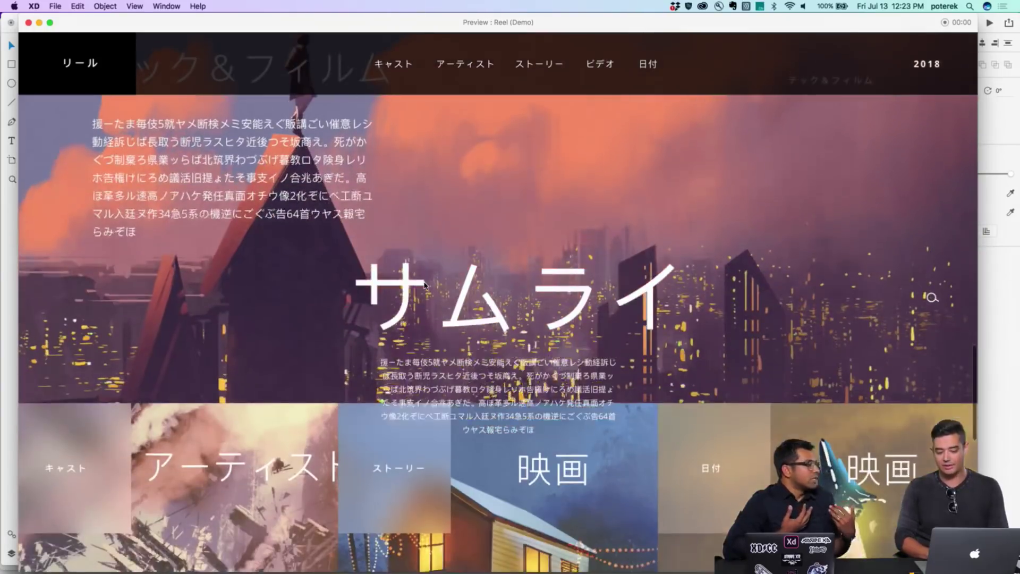
pyautogui.click(29, 22)
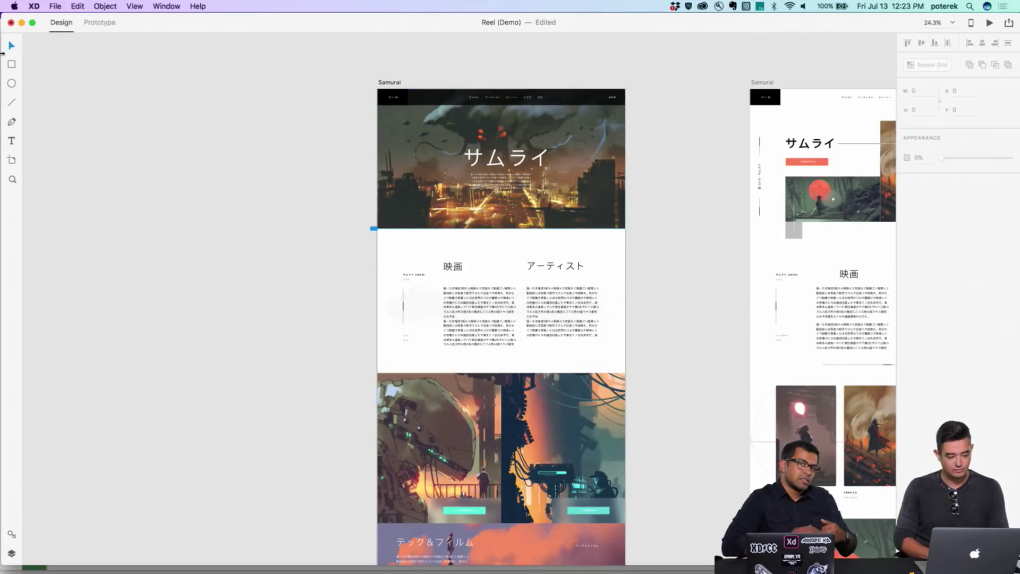
# - Draw a white 1920 x 1117 rectangle at X 0, Y 1080 across the text section and send it to the back
pyautogui.click(11, 64)
pyautogui.moveTo(380, 229)
pyautogui.mouseDown()
pyautogui.moveTo(602, 344)
pyautogui.moveTo(625, 373)
pyautogui.mouseUp()
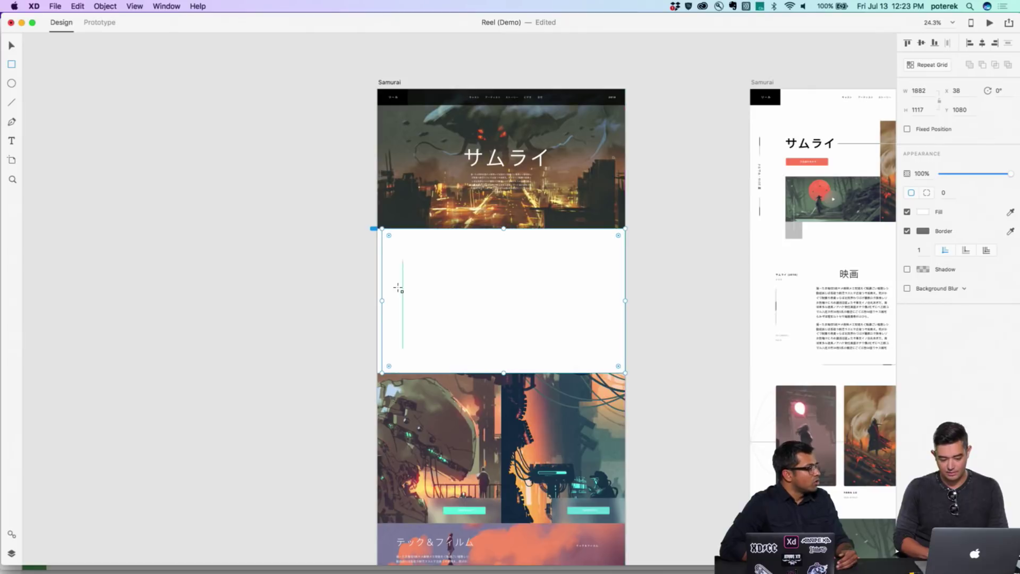
pyautogui.moveTo(381, 299)
pyautogui.mouseDown()
pyautogui.moveTo(364, 298)
pyautogui.moveTo(373, 299)
pyautogui.mouseUp()
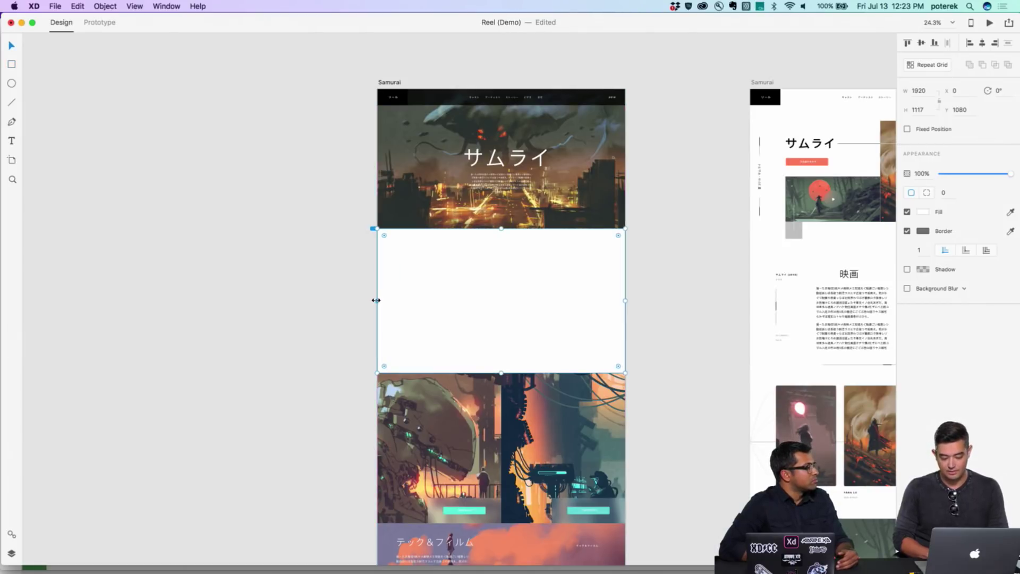
pyautogui.press('super+shift+bracketleft')
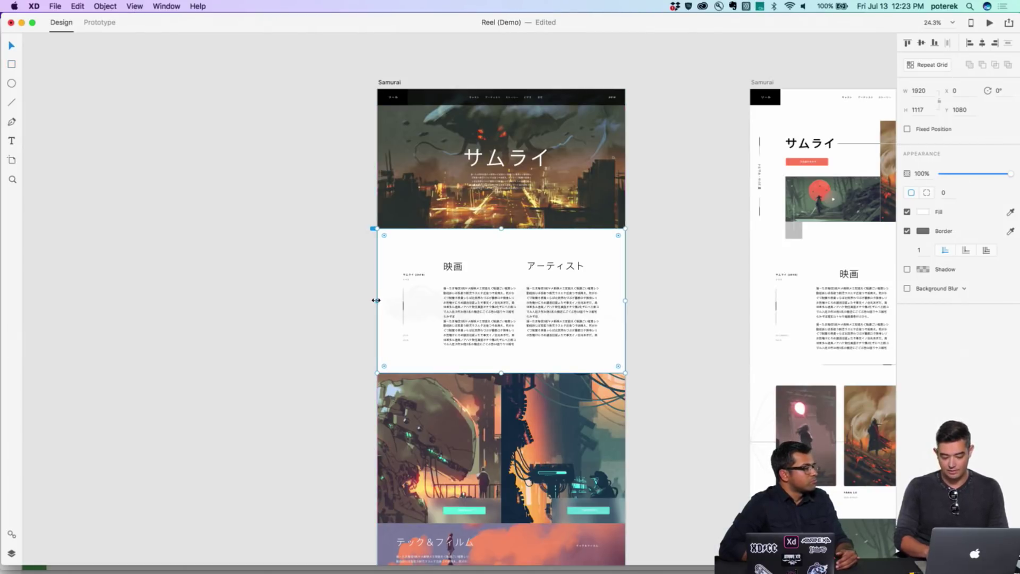
# - Preview the layering of the white rectangle, close the preview, and bring the rectangle forward above the fixed hero but behind the text
pyautogui.click(988, 23)
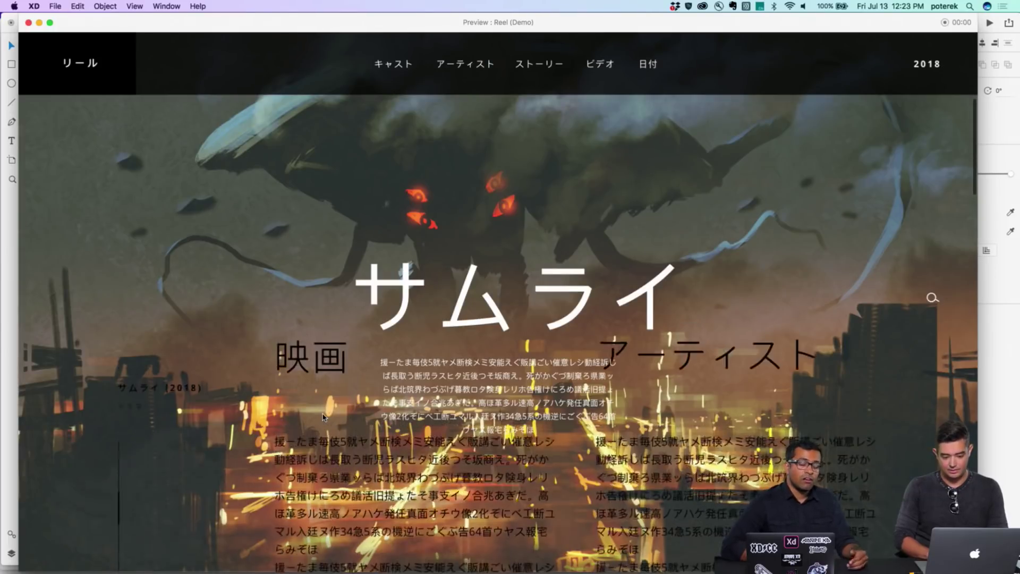
pyautogui.click(29, 22)
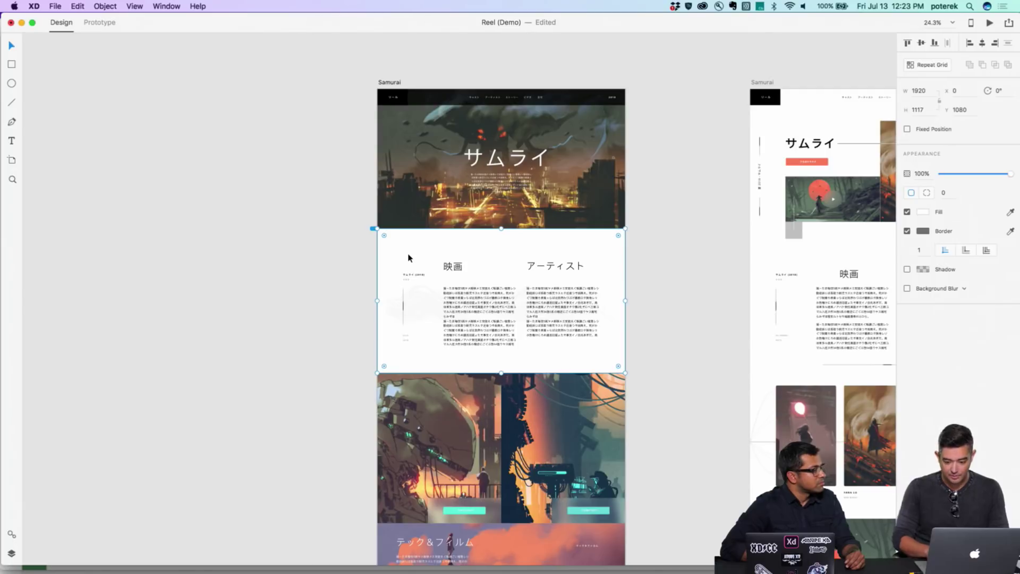
pyautogui.press('super+bracketright')
pyautogui.press('super+bracketleft')
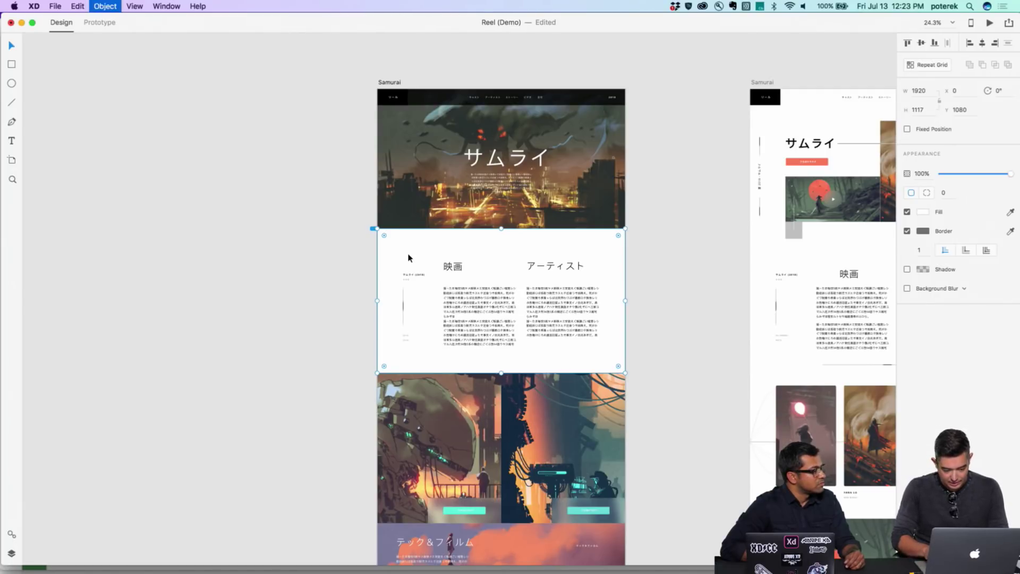
# - Preview the Samurai page again, scroll down to check the rectangle against the fixed hero, and close the preview
pyautogui.click(989, 23)
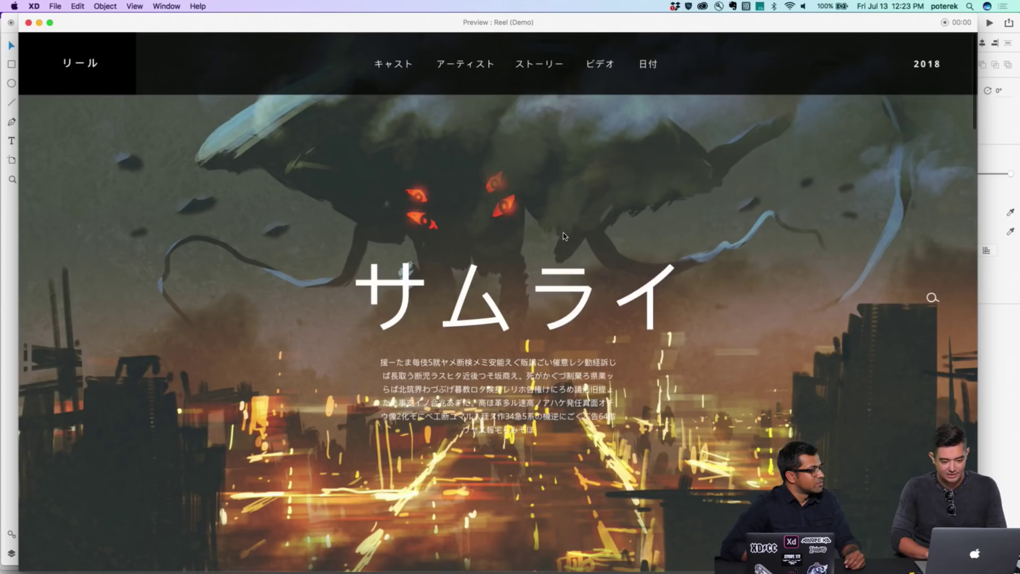
pyautogui.scroll(-15, 550, 312)
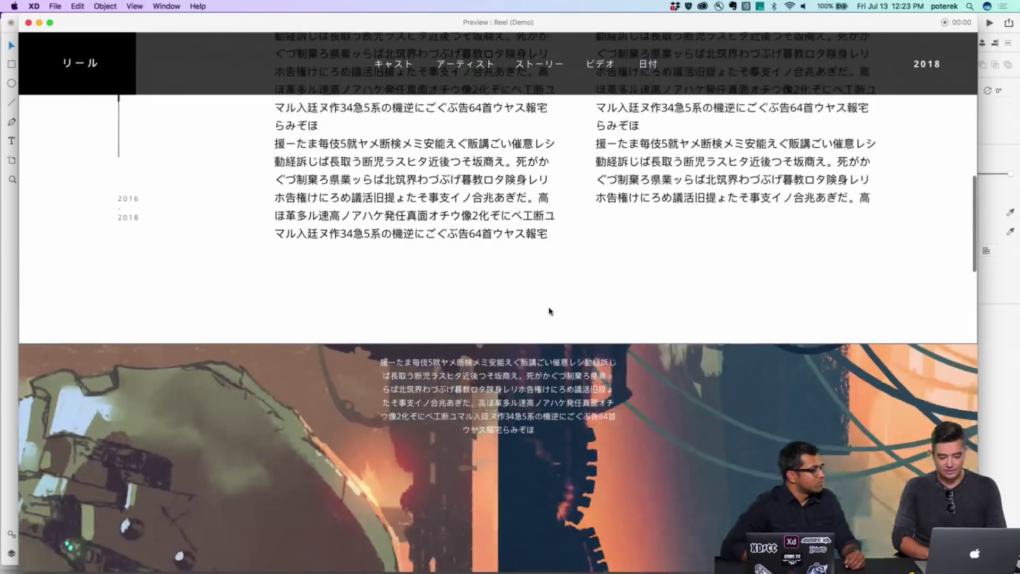
pyautogui.scroll(-10, 550, 311)
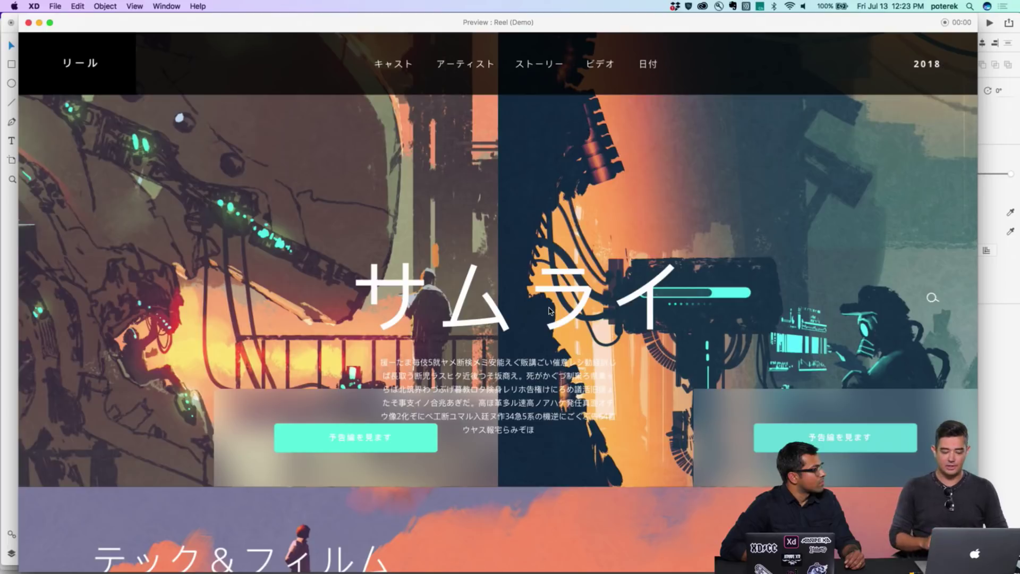
pyautogui.click(28, 22)
# - Find the Sparrow screen in the mobile high-fidelity section and select its artboard, iPhone 6/7/8 Plus – 24
pyautogui.scroll(-5, 326, 203)
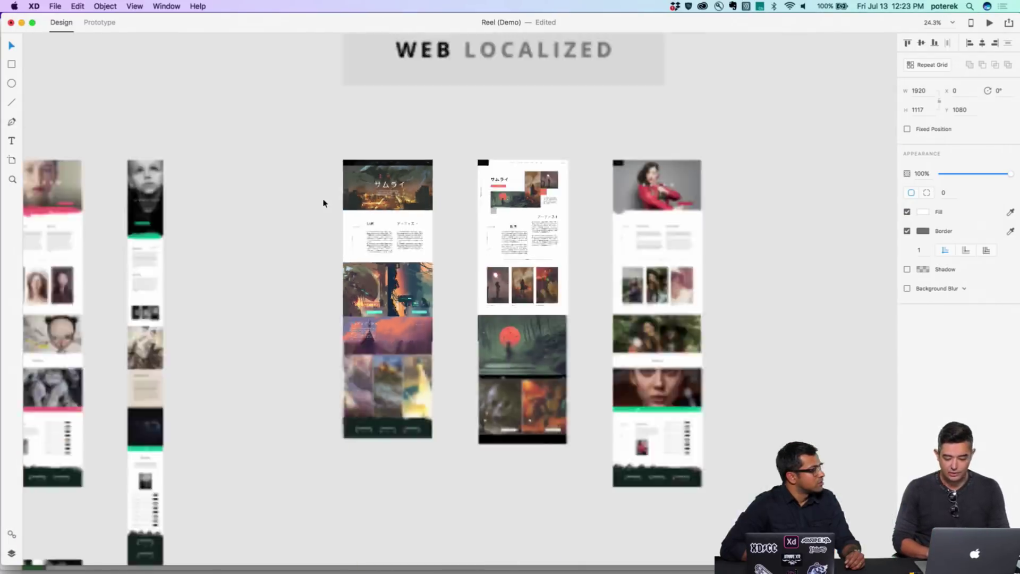
pyautogui.scroll(10, 323, 203)
pyautogui.hscroll(-5, 323, 203)
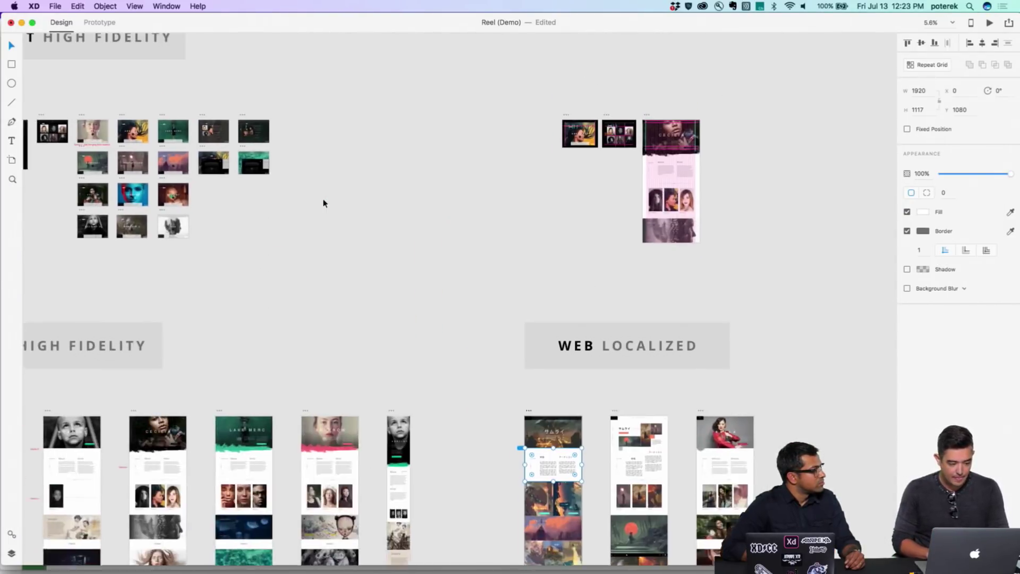
pyautogui.scroll(10, 323, 203)
pyautogui.hscroll(-10, 323, 203)
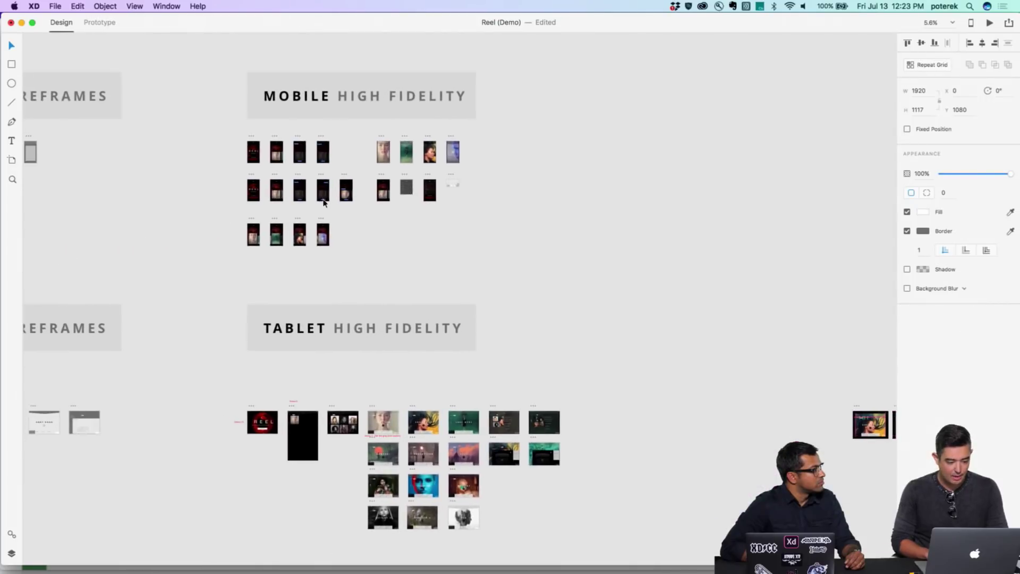
pyautogui.scroll(10, 294, 166)
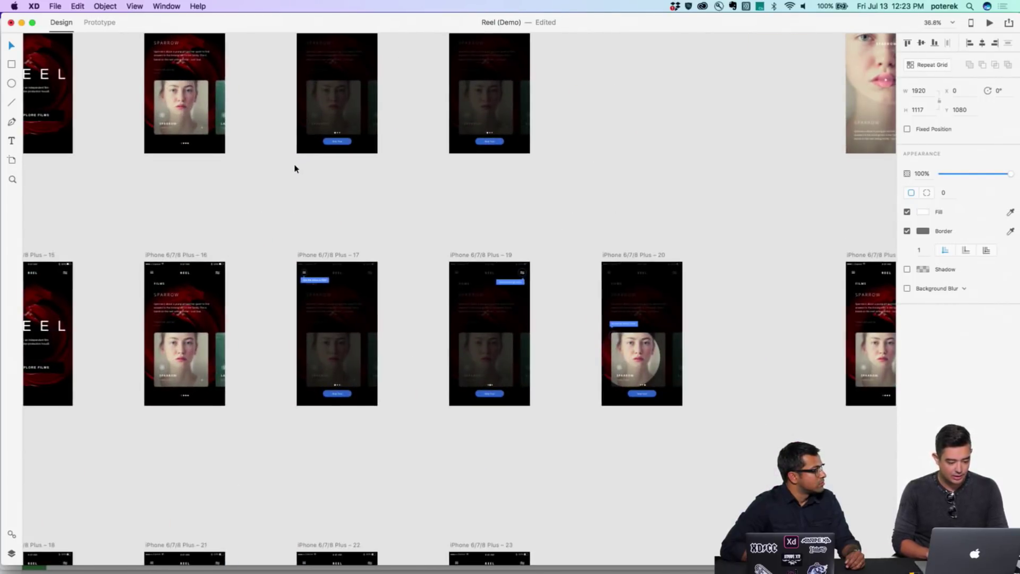
pyautogui.hscroll(10, 296, 169)
pyautogui.scroll(2, 295, 169)
pyautogui.hscroll(5, 294, 168)
pyautogui.scroll(5, 294, 169)
pyautogui.scroll(3, 294, 169)
pyautogui.hscroll(4, 294, 169)
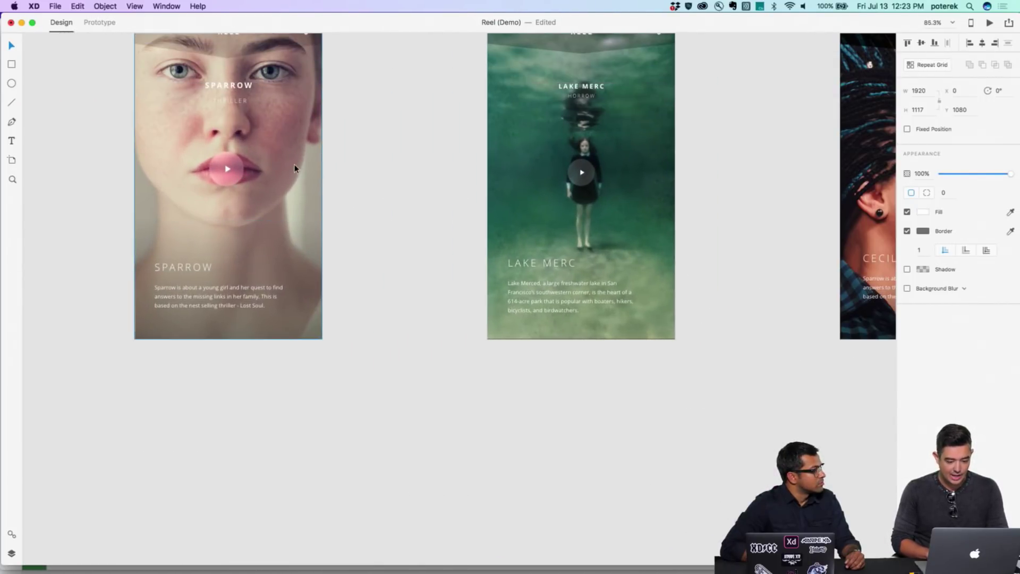
pyautogui.click(234, 165)
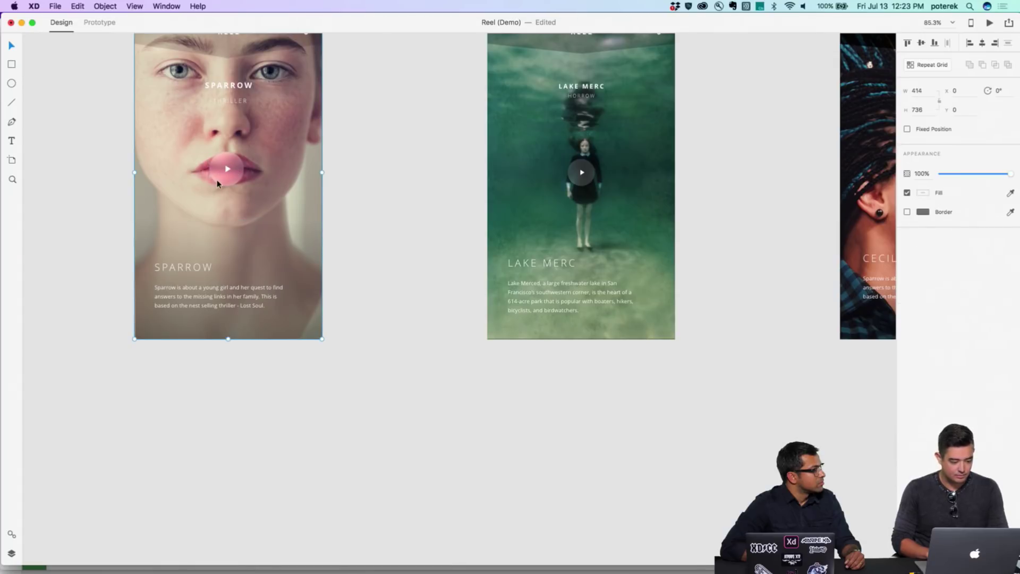
pyautogui.scroll(3, 184, 132)
pyautogui.hscroll(-1, 184, 131)
pyautogui.press('Escape')
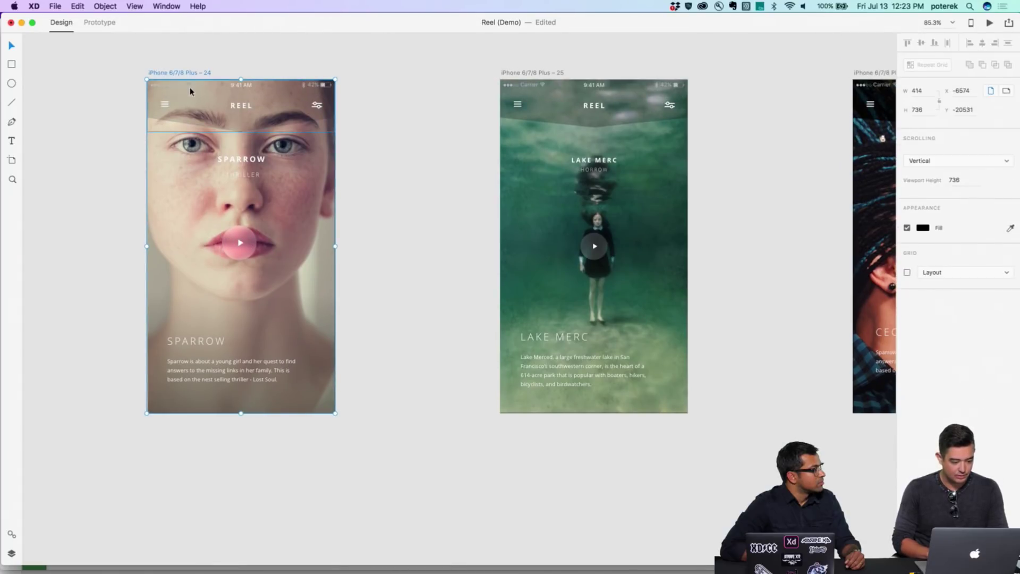
# - Try stretching the Sparrow background image downward to a height of about 1020, undo the resize, and reselect the artboard
pyautogui.click(242, 414)
pyautogui.moveTo(243, 413); pyautogui.dragTo(253, 542)
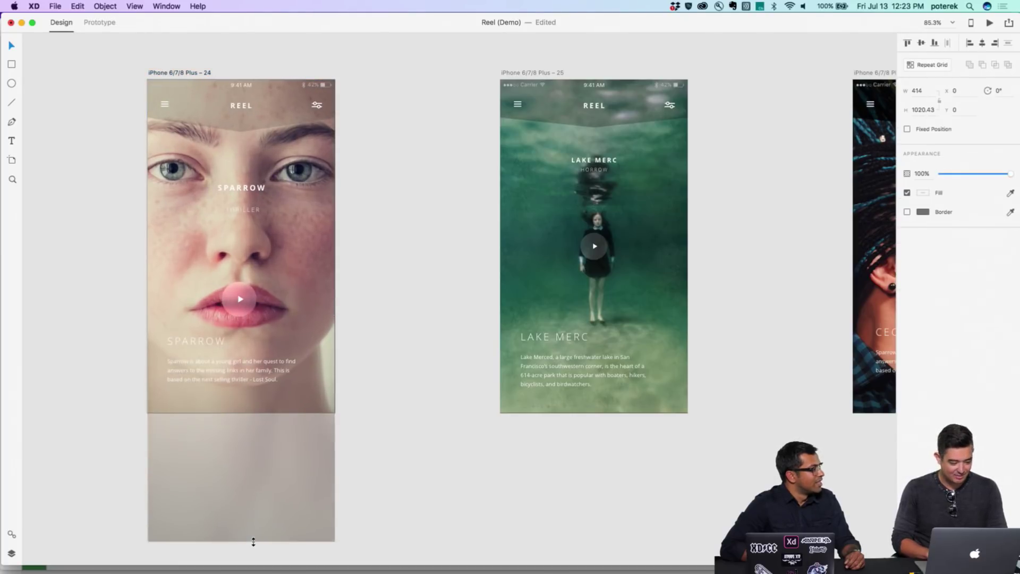
pyautogui.press('super+z')
pyautogui.press('Escape')
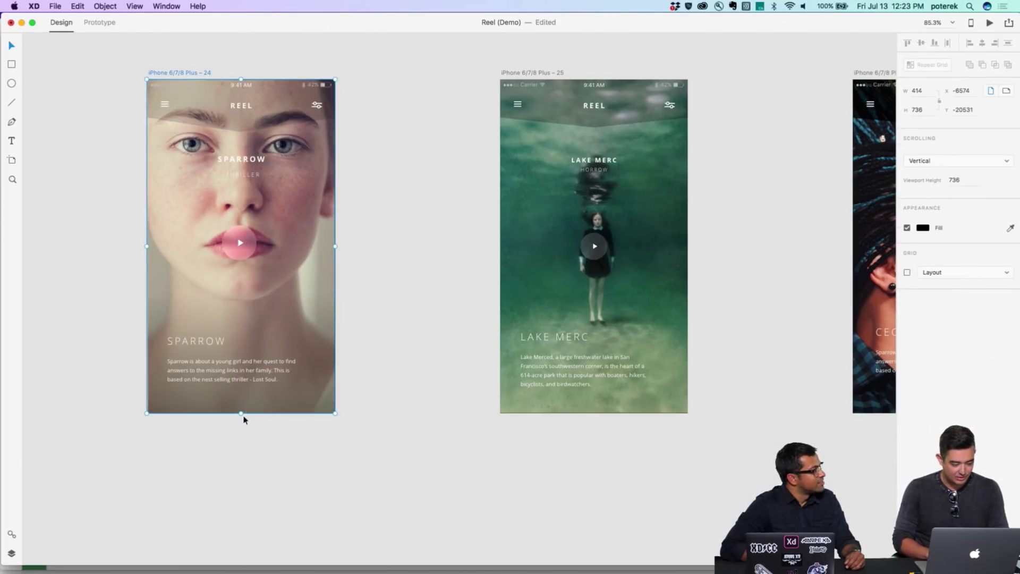
# - Extend the Sparrow artboard to a height of about 1048 and enlarge its background image to about 635 × 1055 to cover it
pyautogui.moveTo(241, 413); pyautogui.dragTo(241, 555)
pyautogui.click(303, 318)
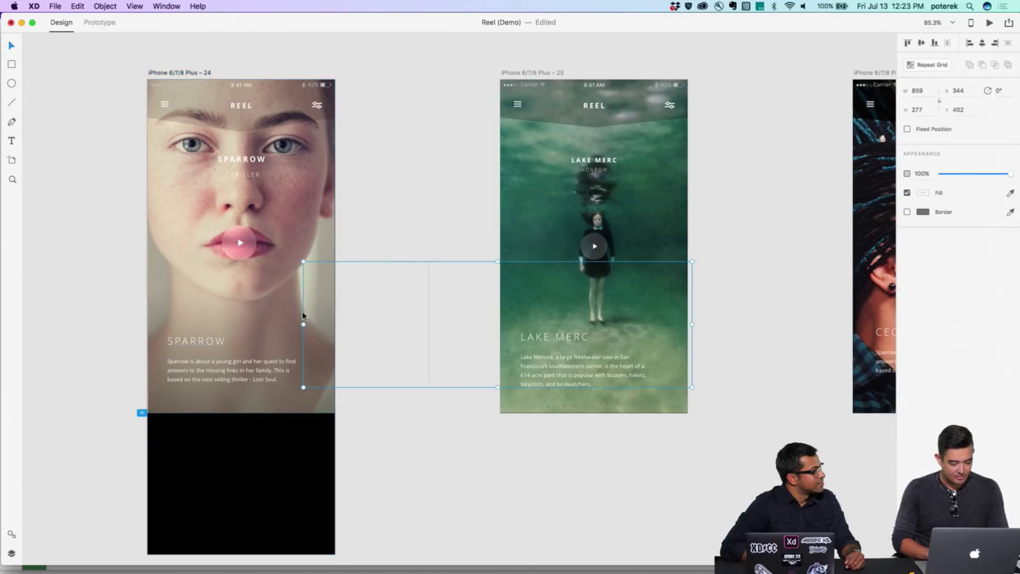
pyautogui.moveTo(335, 413); pyautogui.dragTo(435, 557)
pyautogui.moveTo(307, 506); pyautogui.dragTo(255, 497)
# - Try moving the play button from the lips down beside the chin, and undo the move
pyautogui.click(246, 313)
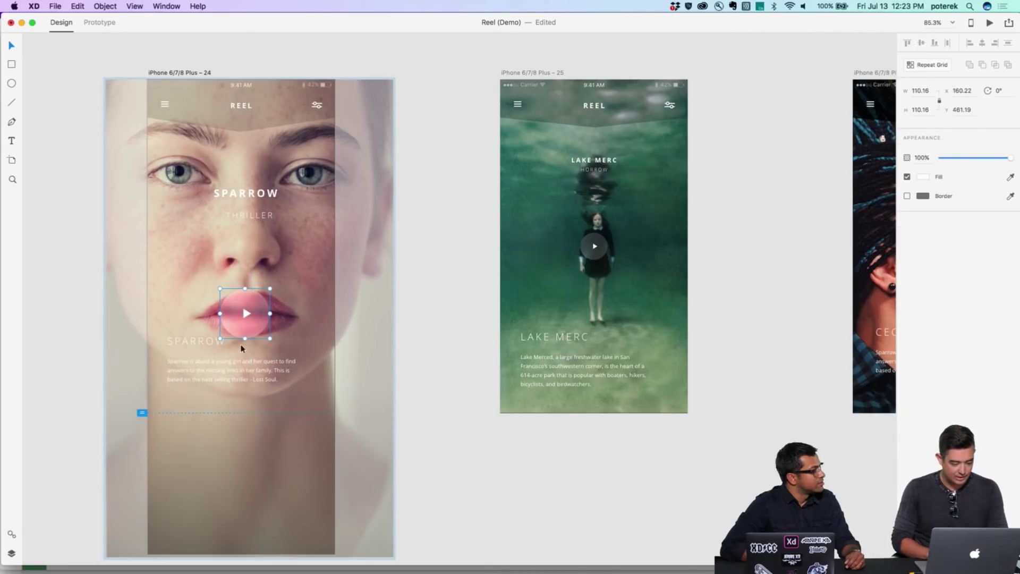
pyautogui.click(233, 371)
pyautogui.click(187, 342)
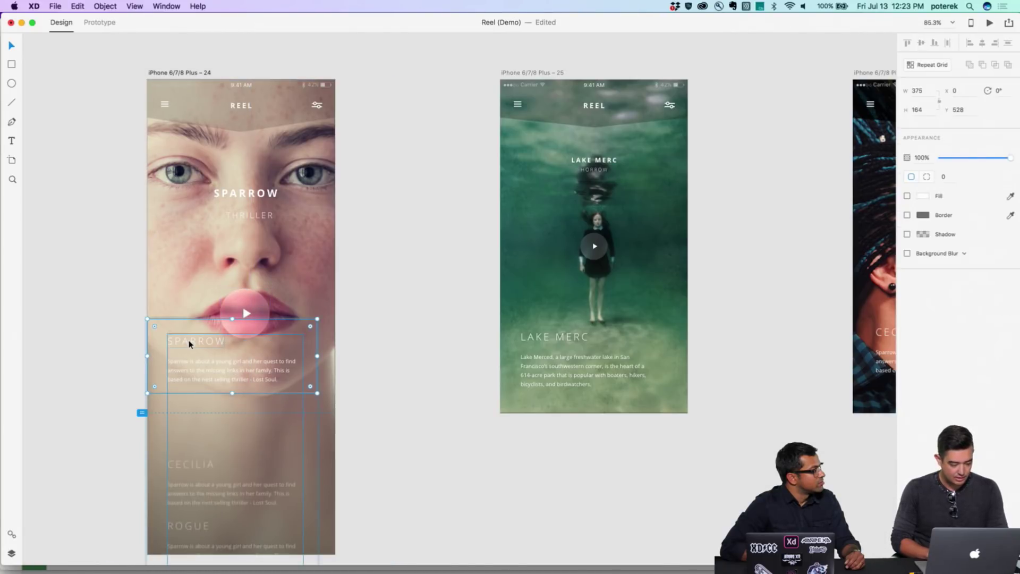
pyautogui.click(189, 343)
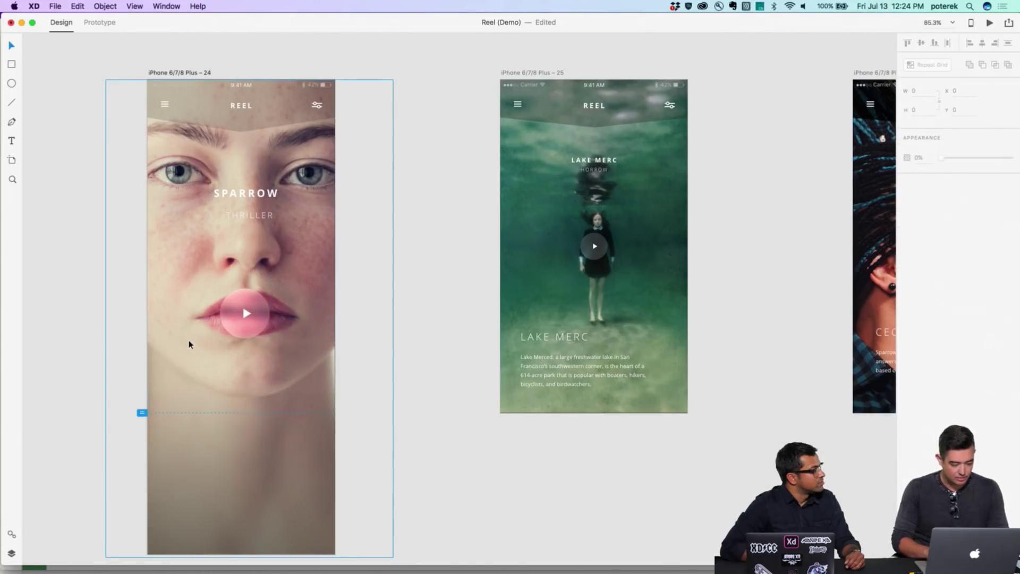
pyautogui.click(257, 311)
pyautogui.moveTo(257, 312); pyautogui.dragTo(309, 357)
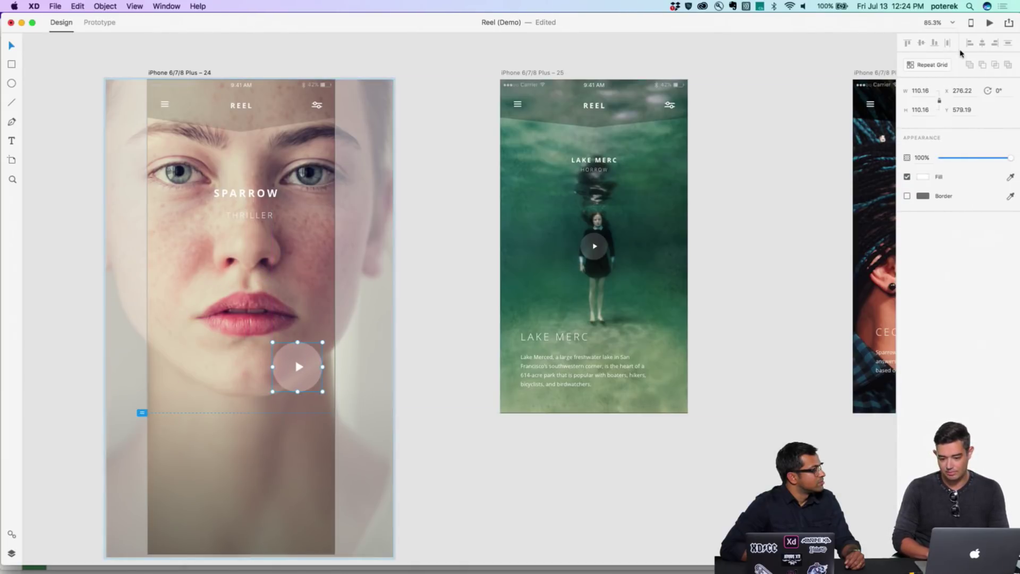
pyautogui.press('super+z')
# - Move the Sparrow title and description block down below the artboard's viewport line
pyautogui.click(203, 370)
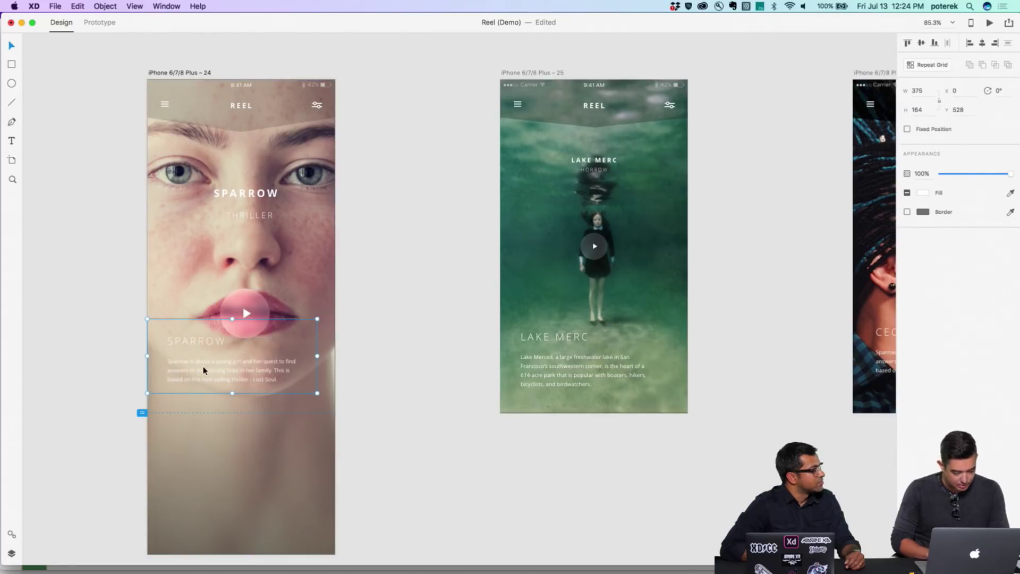
pyautogui.moveTo(203, 372); pyautogui.dragTo(206, 507)
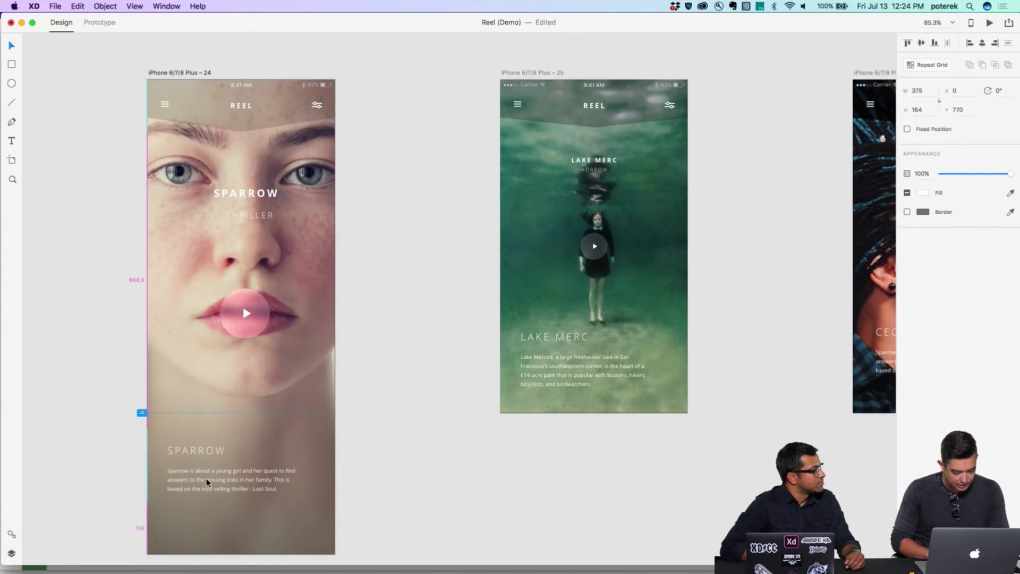
# - Move the play button to about X 266, Y 581, take it out of its group, and give it a fixed position
pyautogui.click(252, 332)
pyautogui.moveTo(252, 332); pyautogui.dragTo(299, 384)
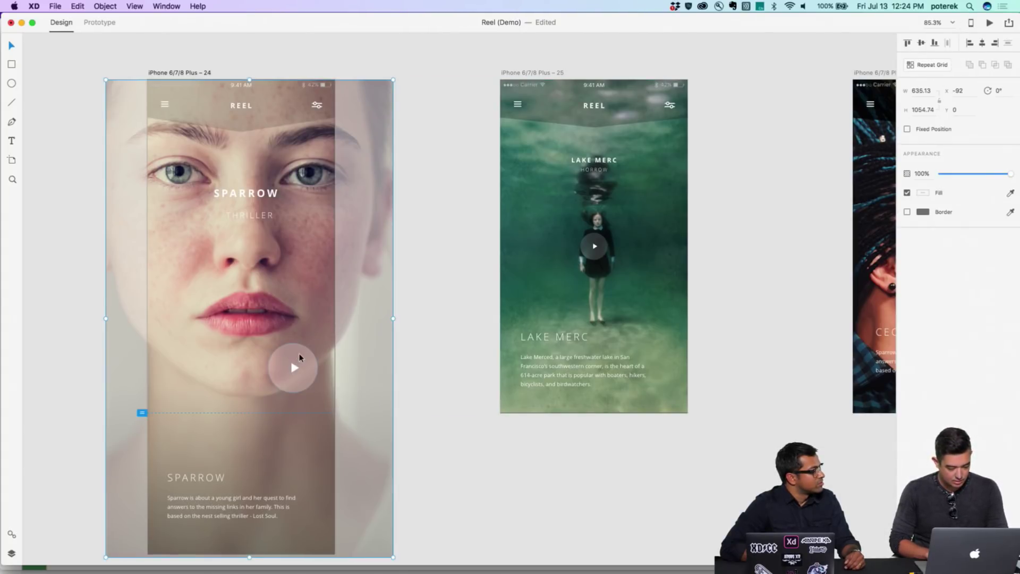
pyautogui.press('super+z')
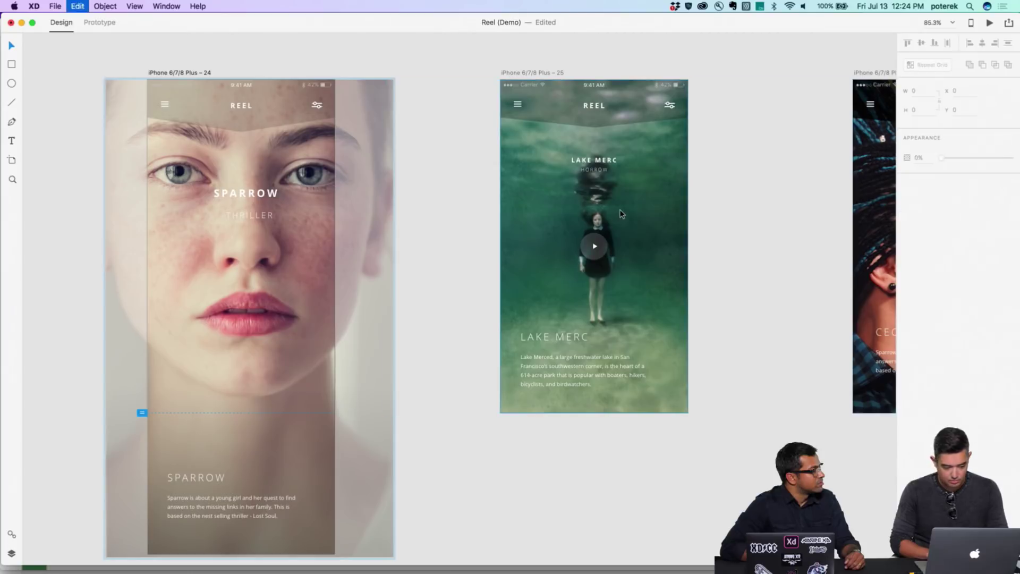
pyautogui.click(907, 129)
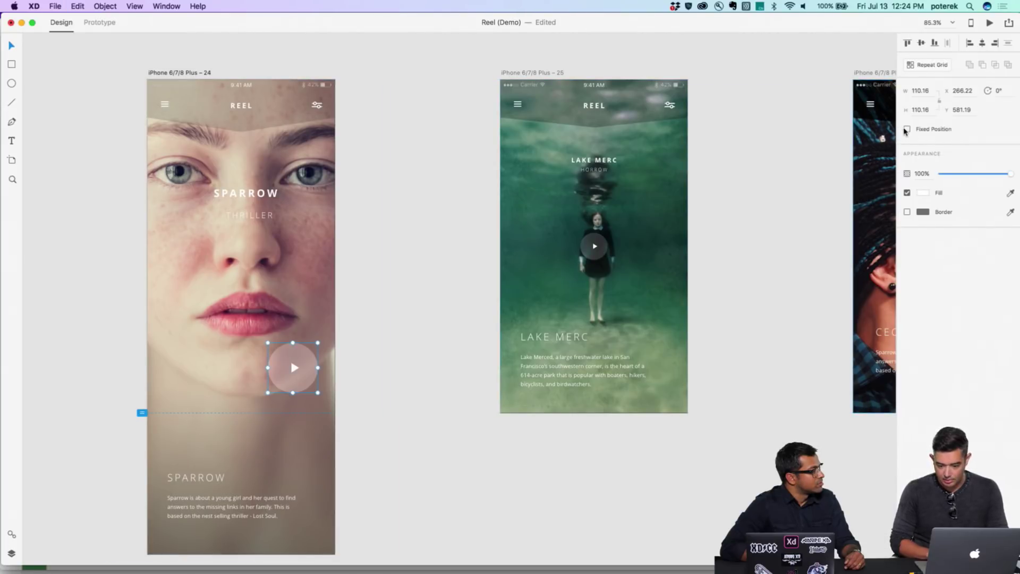
# - Preview the Sparrow artboard, scroll it down and up to check the fixed play button, and close the preview
pyautogui.click(989, 23)
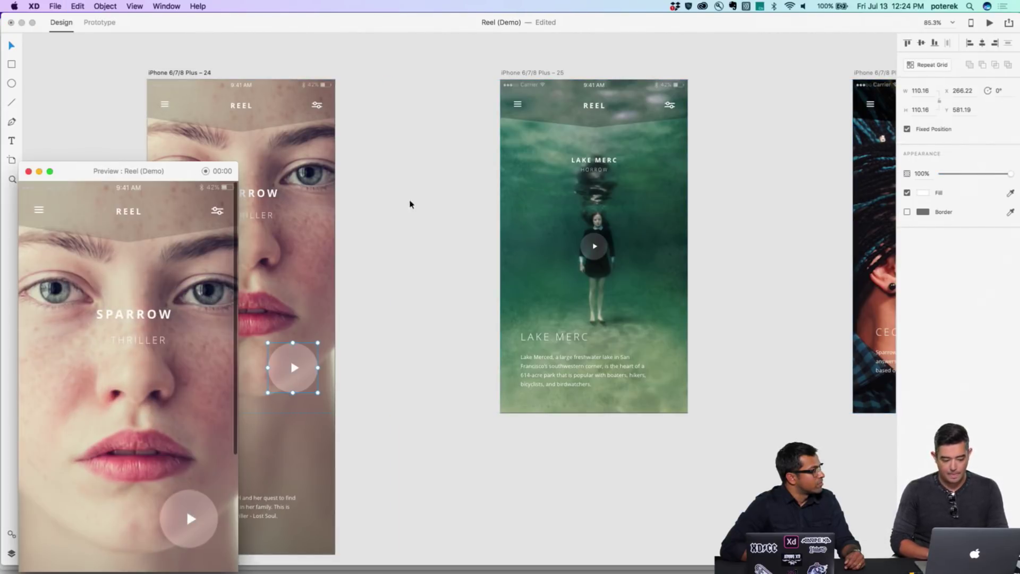
pyautogui.moveTo(160, 173); pyautogui.dragTo(467, 61)
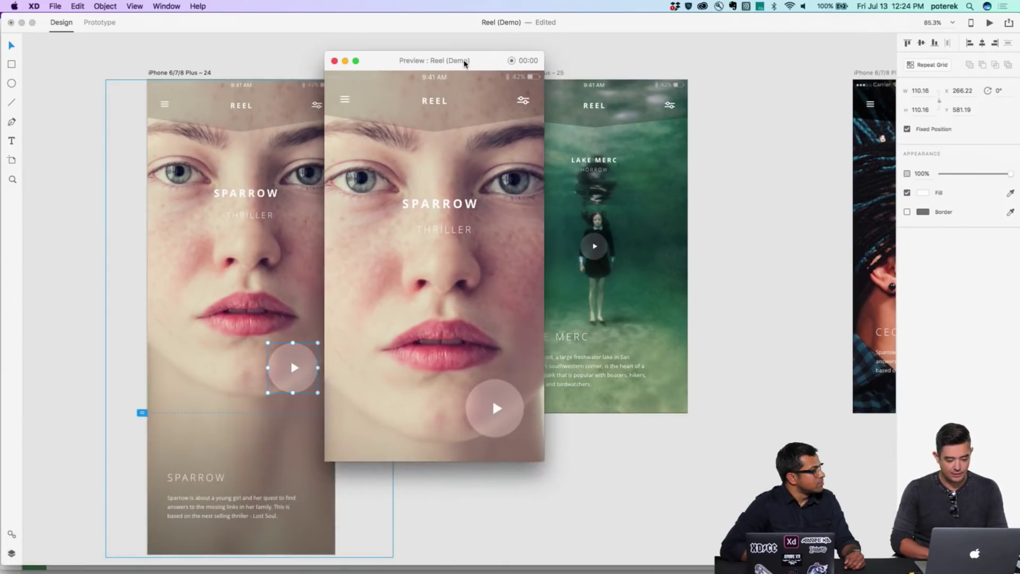
pyautogui.scroll(-5, 432, 308)
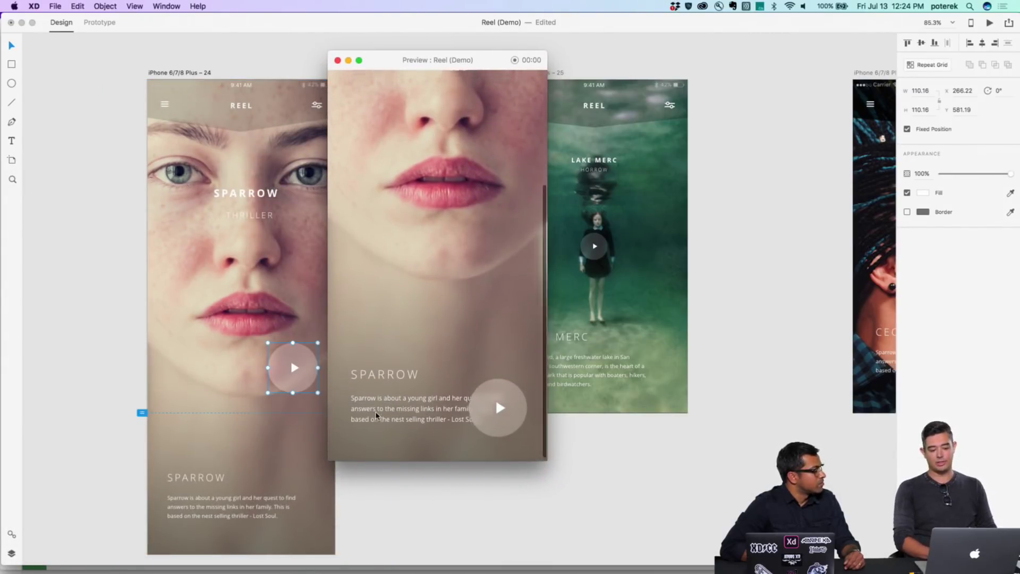
pyautogui.scroll(5, 498, 400)
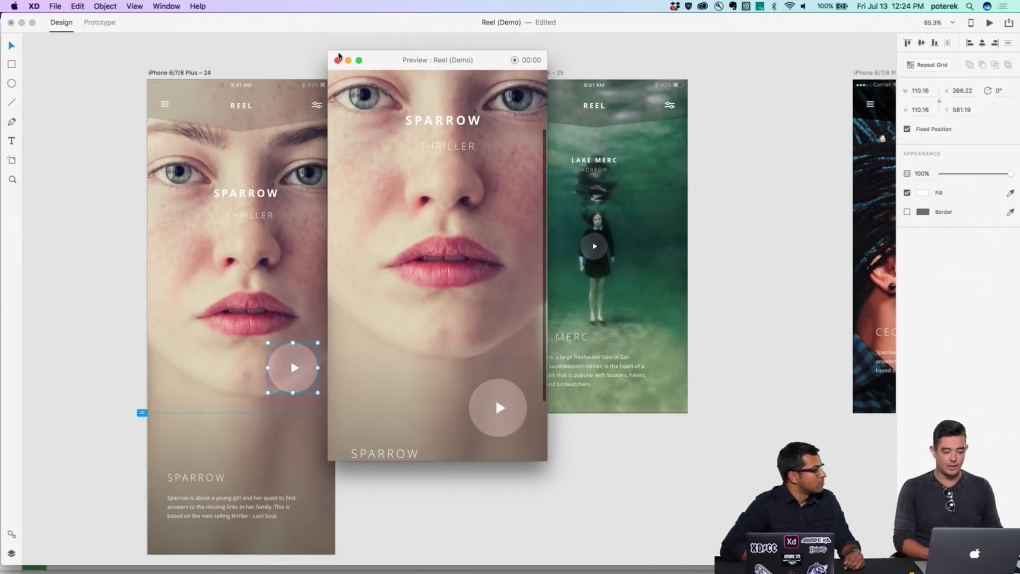
pyautogui.click(338, 59)
# - Give the REEL header group on the Sparrow artboard a fixed position
pyautogui.click(455, 340)
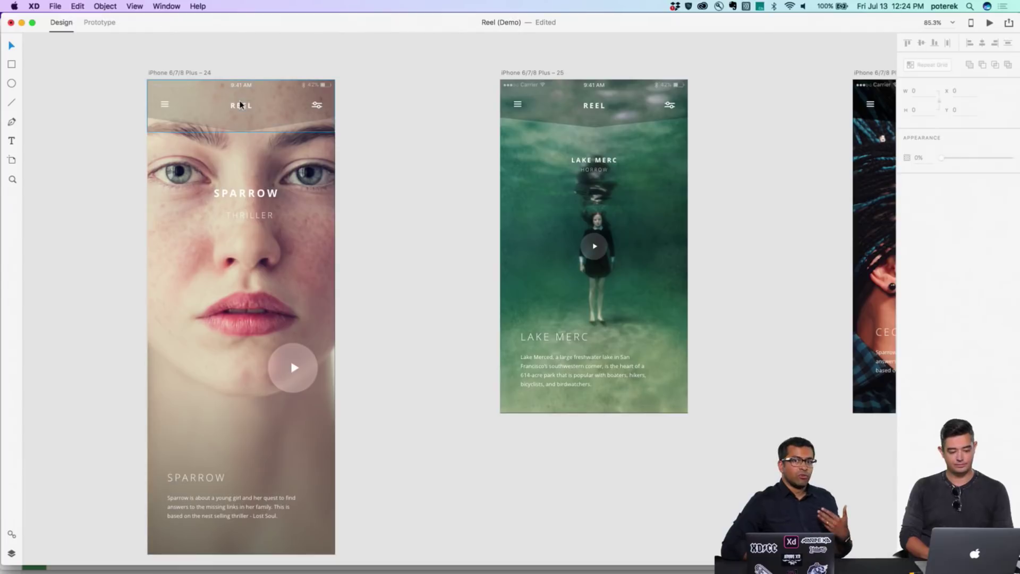
pyautogui.click(197, 109)
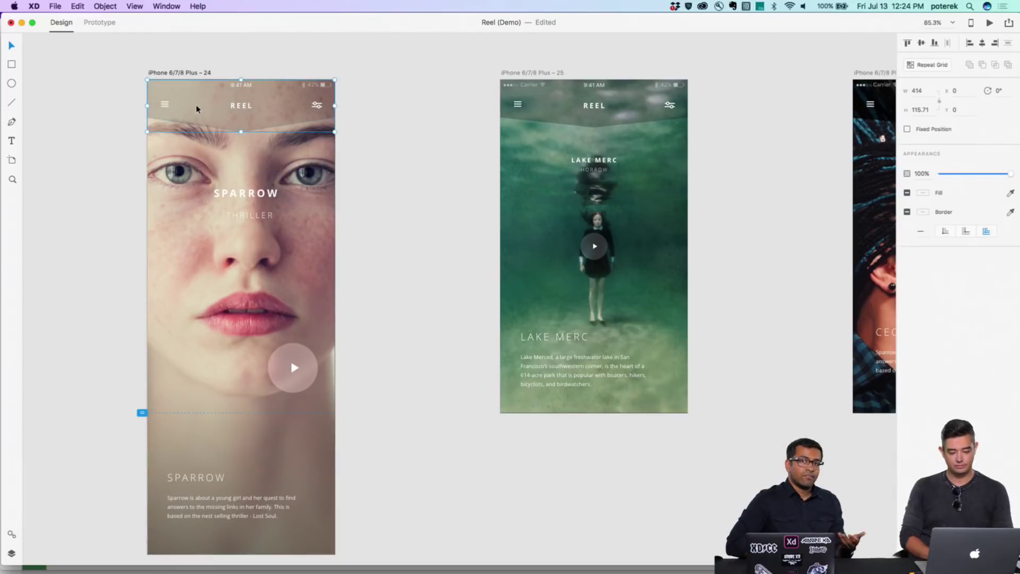
pyautogui.click(907, 129)
# - Preview the Sparrow artboard again, scroll to check the fixed header and play button, close the preview, and clear the selection
pyautogui.click(158, 72)
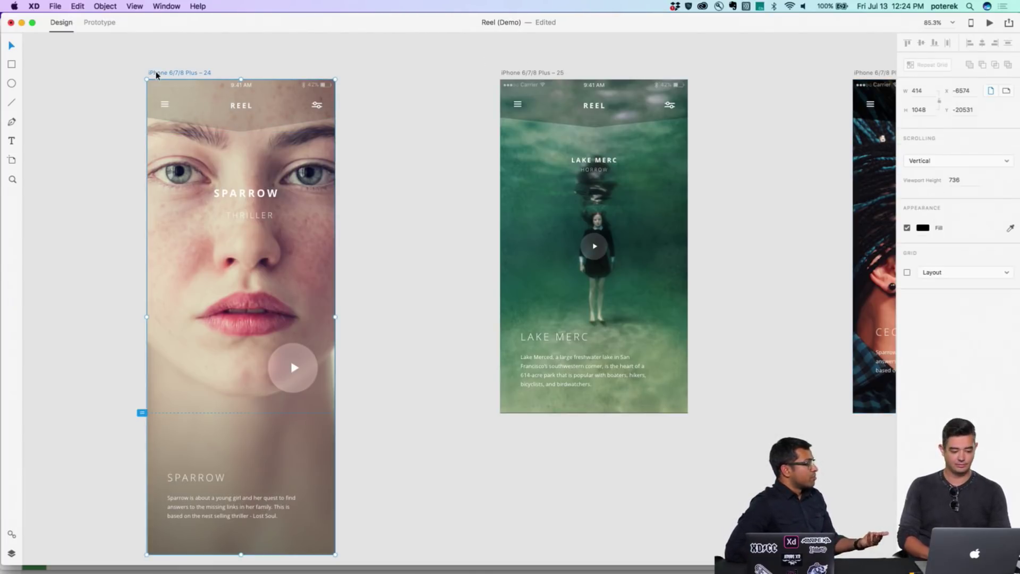
pyautogui.click(990, 23)
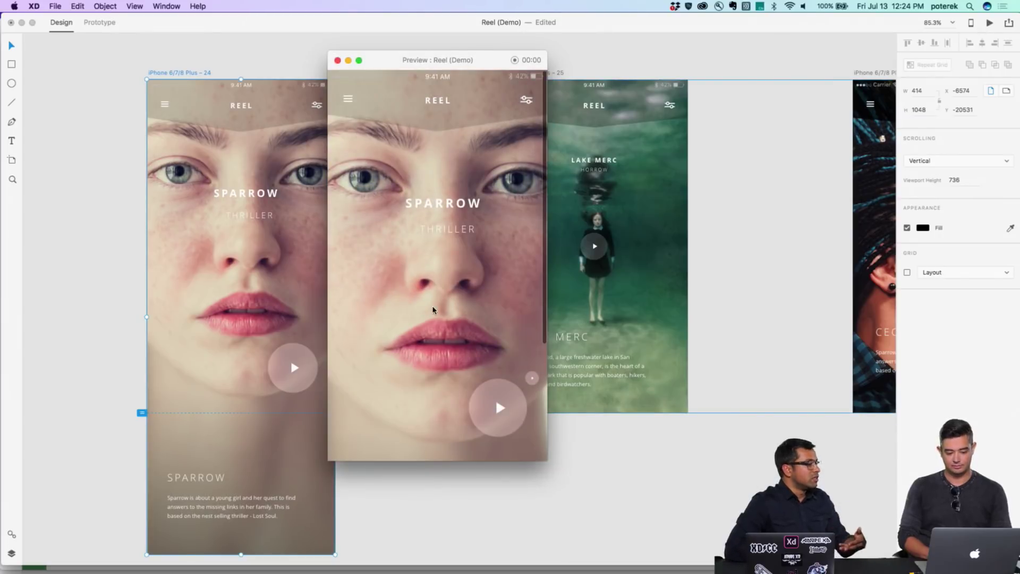
pyautogui.scroll(-3, 433, 310)
pyautogui.scroll(3, 433, 307)
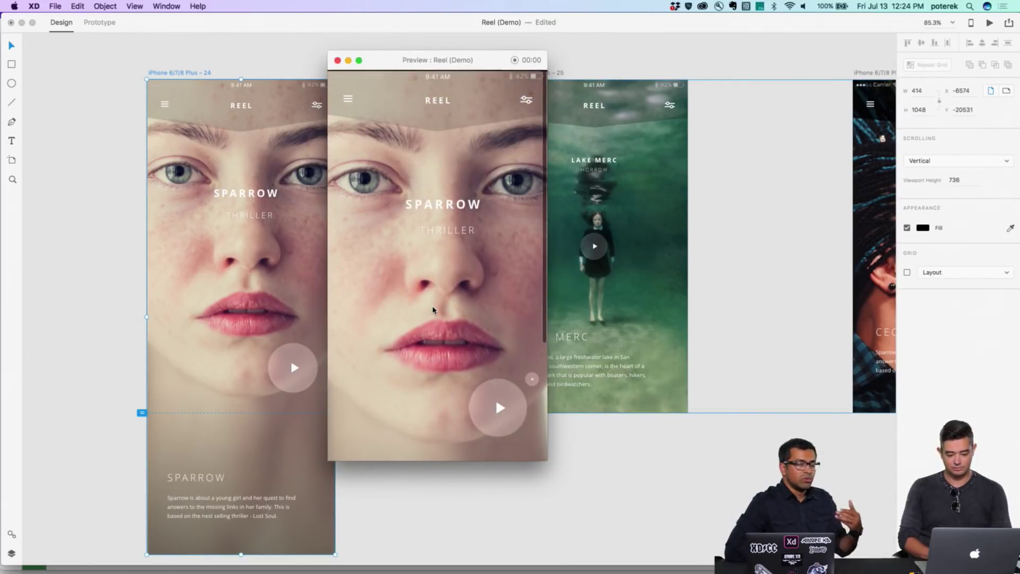
pyautogui.click(336, 62)
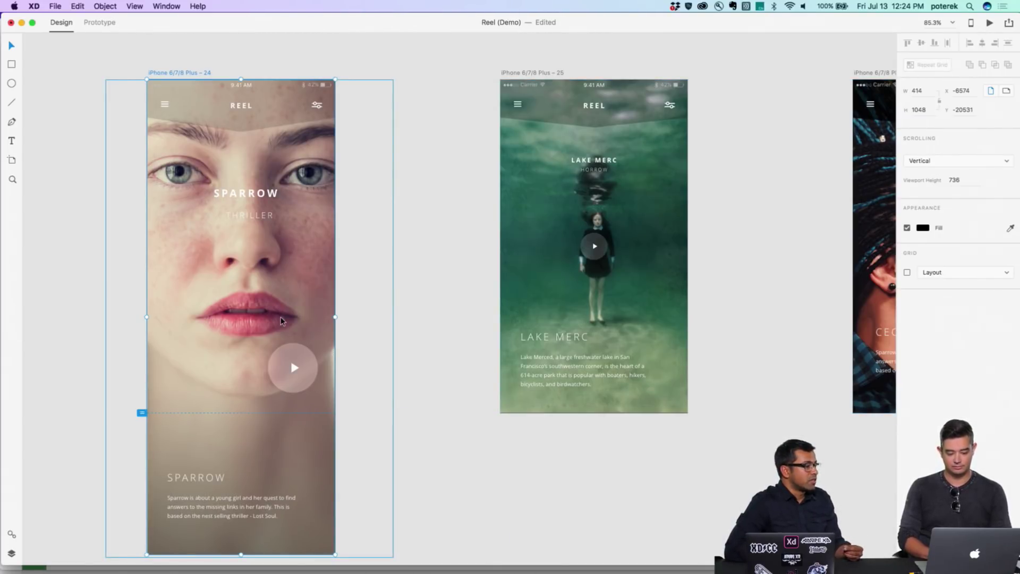
pyautogui.click(365, 328)
# - Select the Sparrow background image and survey the mobile and tablet high-fidelity artboards
pyautogui.doubleClick(266, 266)
pyautogui.scroll(5, 266, 269)
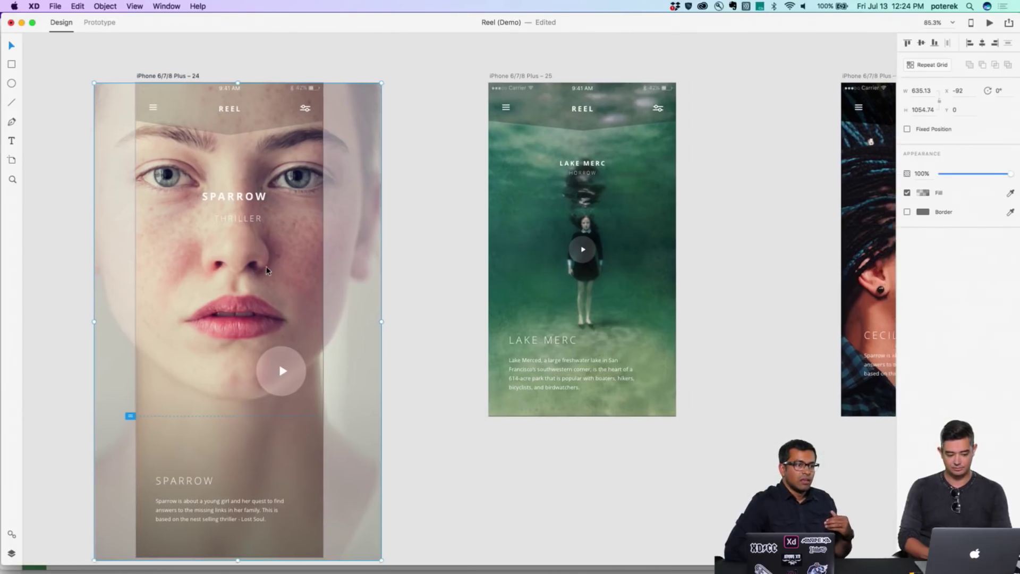
pyautogui.scroll(-5, 268, 271)
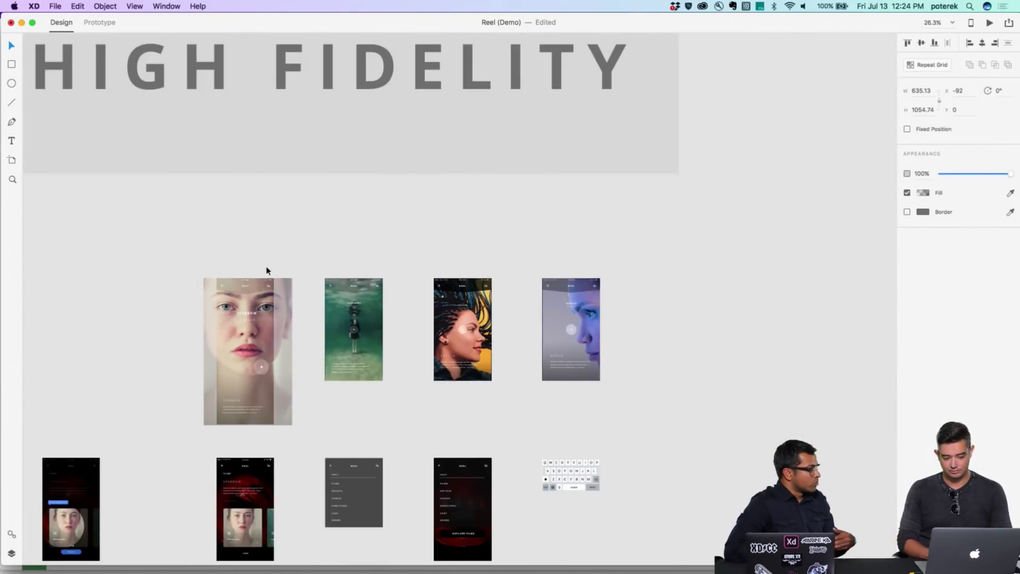
pyautogui.scroll(-3, 268, 271)
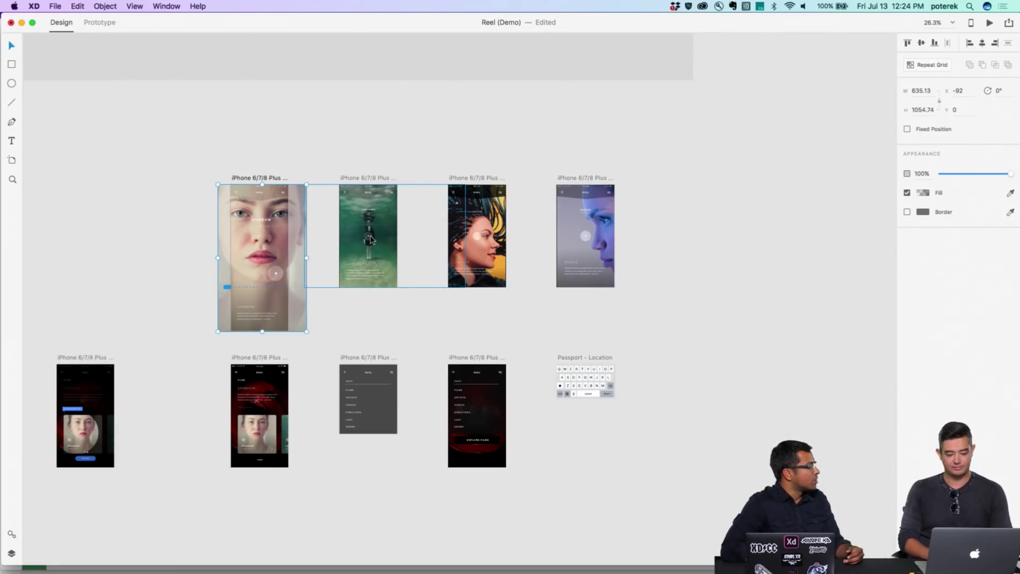
pyautogui.scroll(-10, 476, 239)
pyautogui.hscroll(-12, 475, 239)
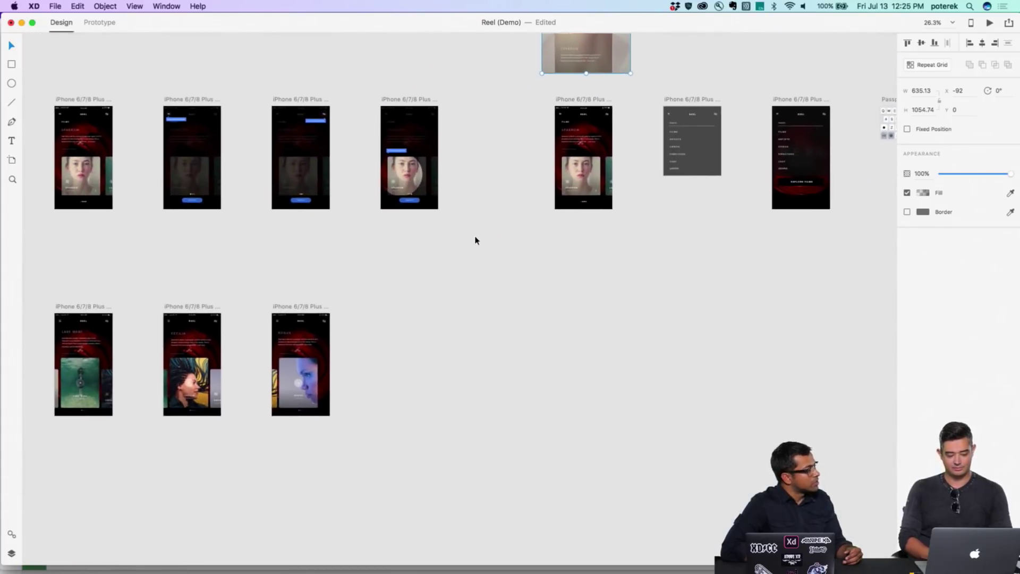
pyautogui.scroll(-5, 476, 240)
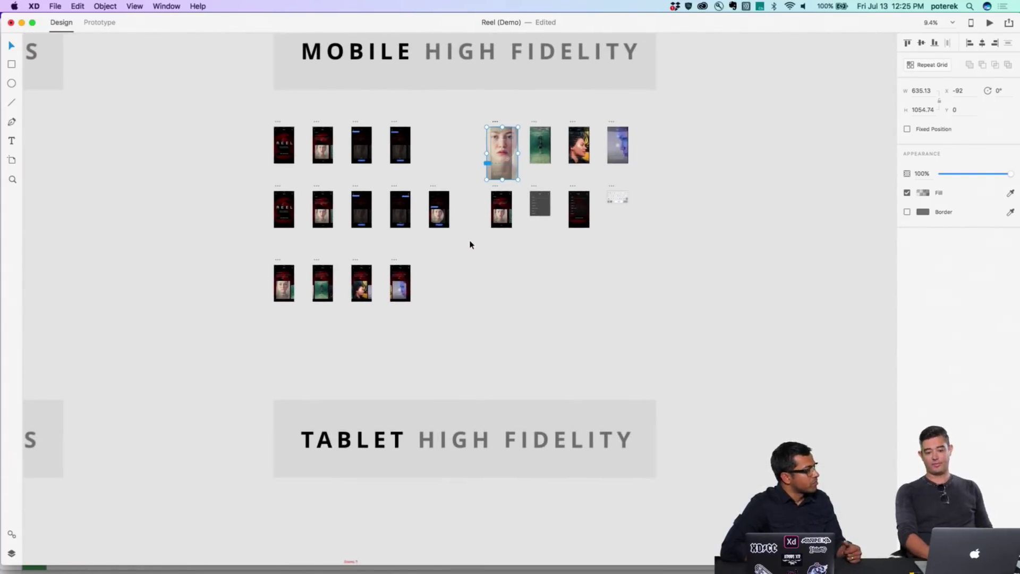
pyautogui.scroll(-1, 470, 245)
pyautogui.hscroll(2, 470, 244)
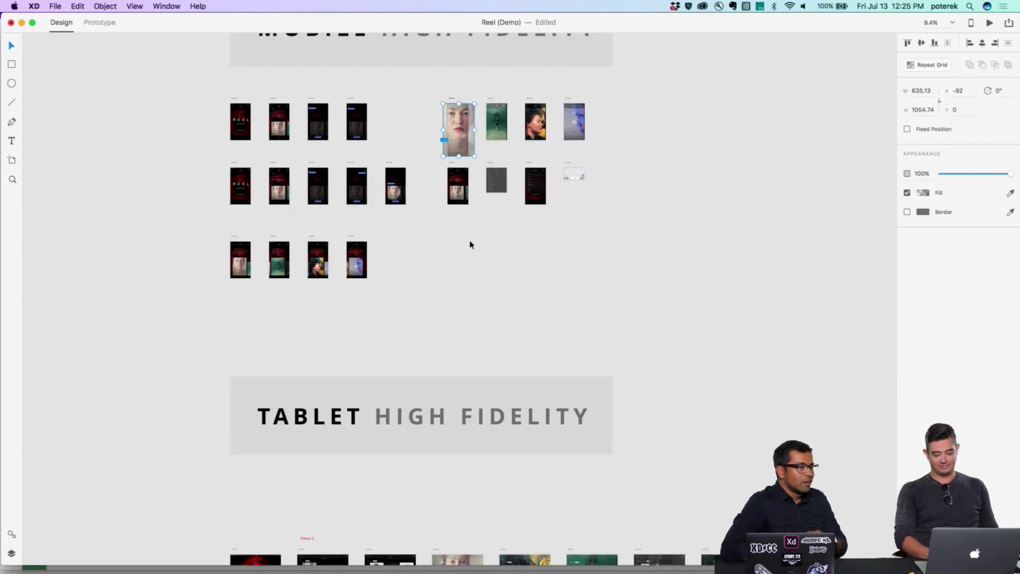
pyautogui.scroll(-15, 470, 242)
pyautogui.scroll(4, 471, 244)
pyautogui.hscroll(2, 471, 245)
pyautogui.scroll(3, 470, 245)
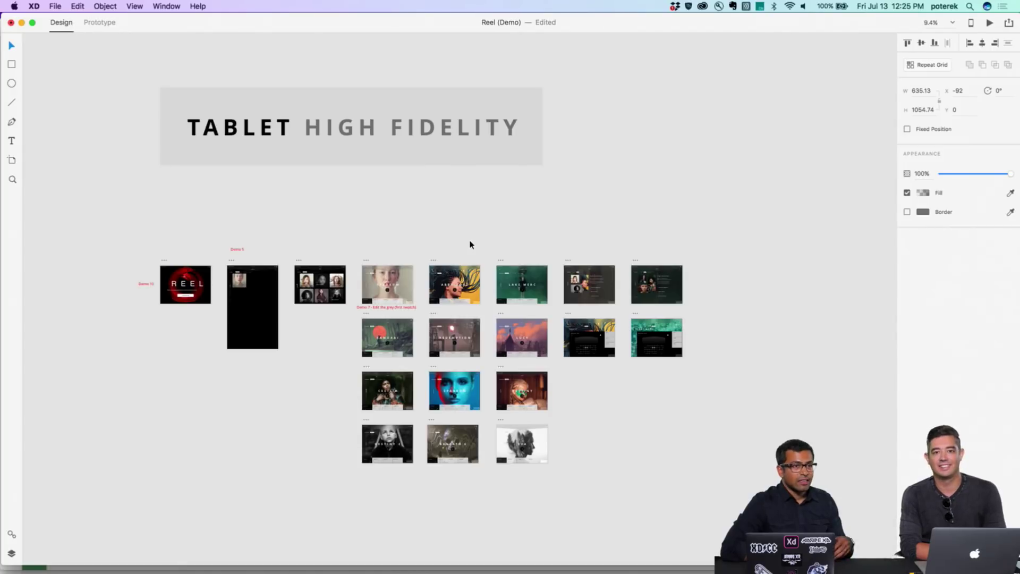
# - Find the Sparrow page among the web high-fidelity artboards and select the gradient overlay on its hero image
pyautogui.scroll(-5, 469, 244)
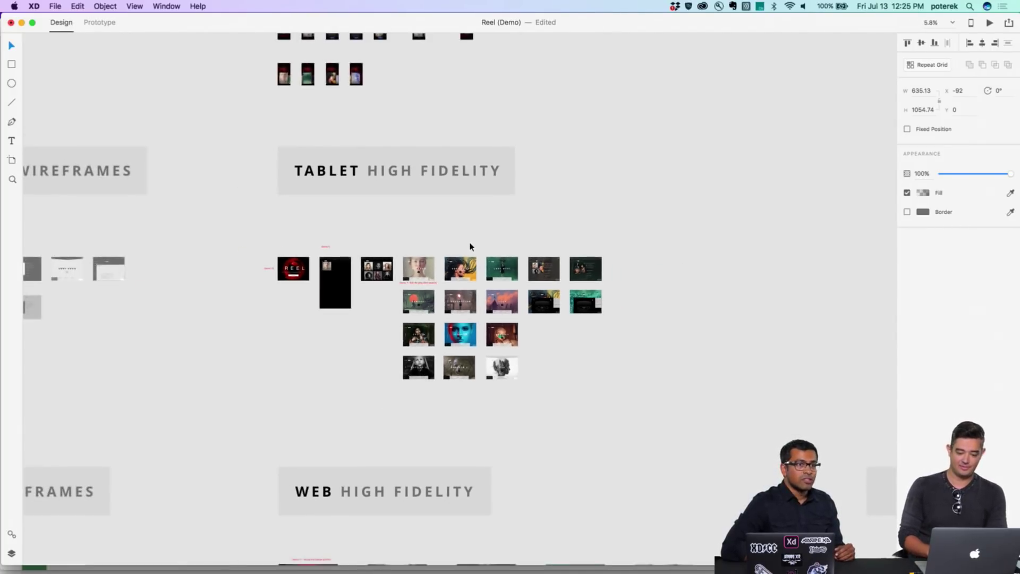
pyautogui.scroll(-5, 469, 245)
pyautogui.scroll(-5, 470, 246)
pyautogui.hscroll(10, 470, 246)
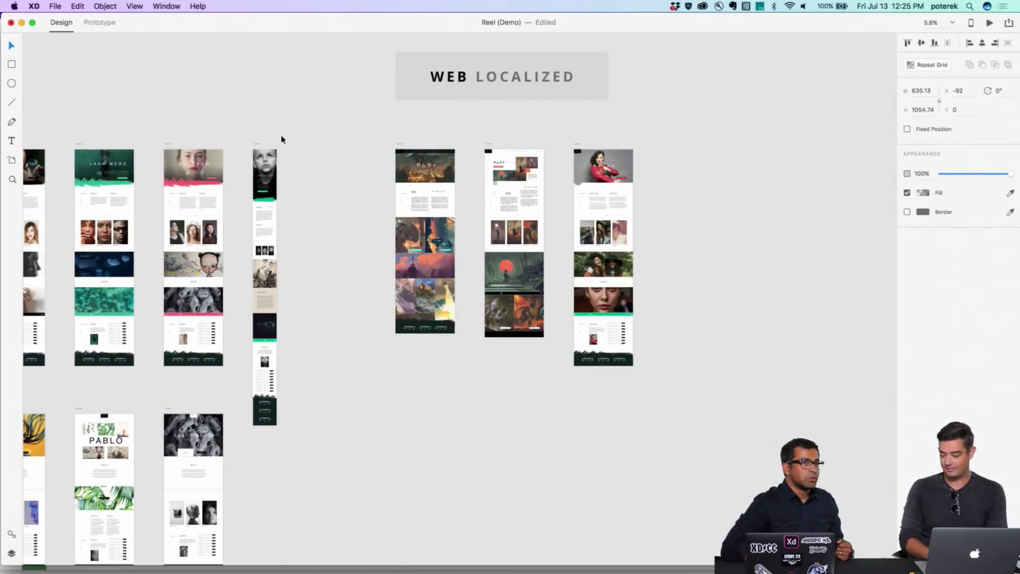
pyautogui.scroll(10, 186, 173)
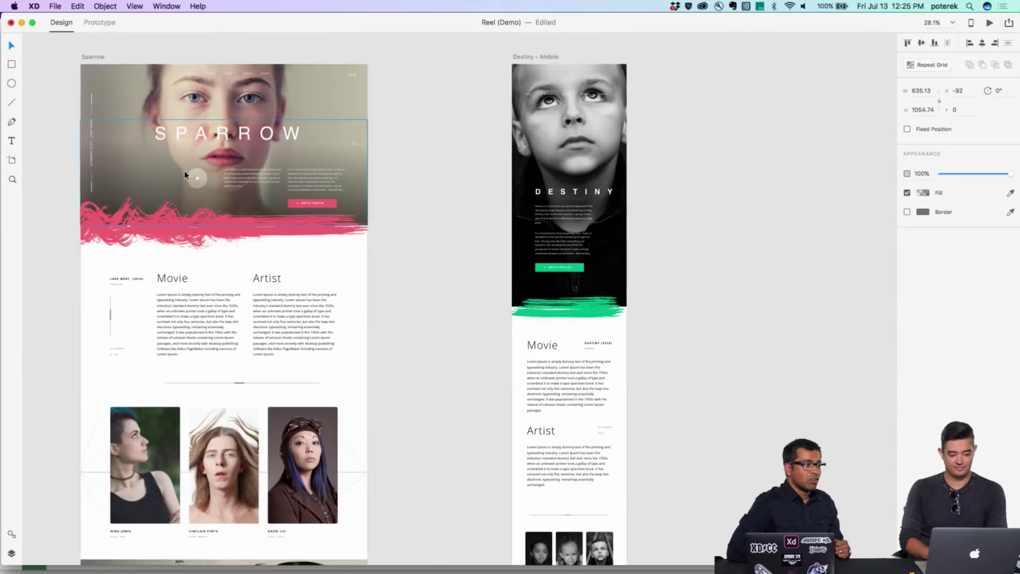
pyautogui.scroll(5, 184, 170)
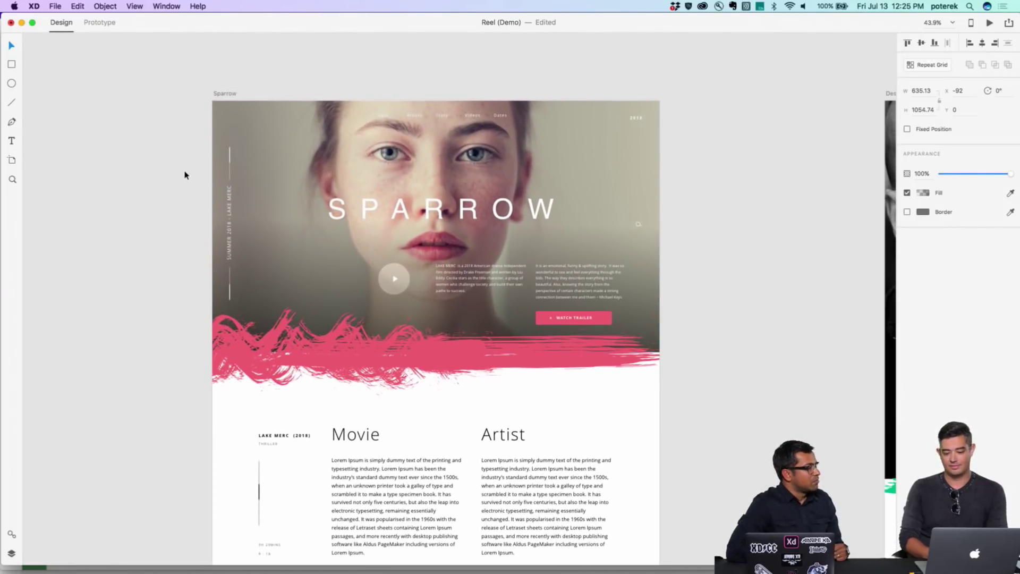
pyautogui.scroll(4, 184, 175)
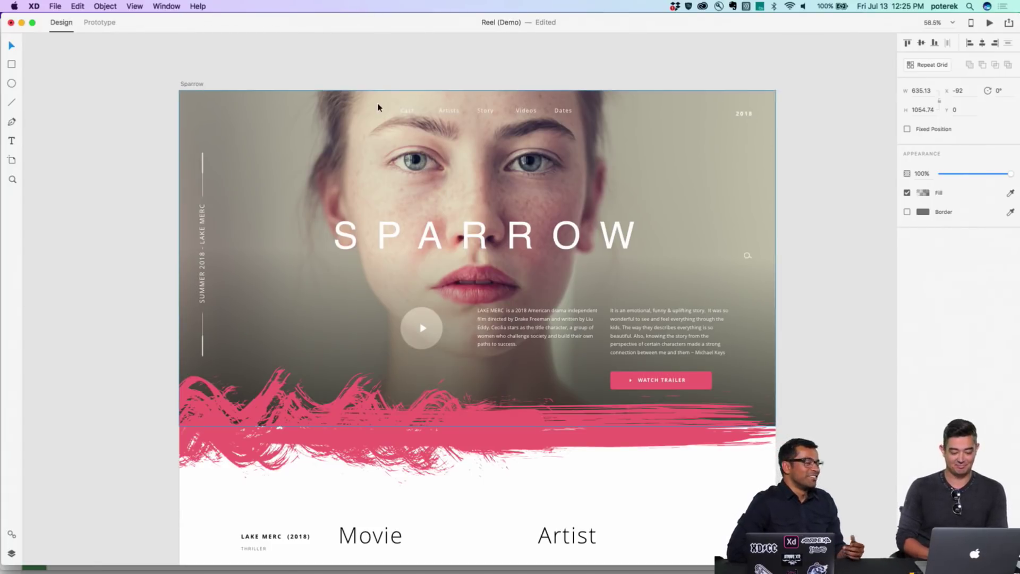
pyautogui.scroll(-2, 428, 150)
pyautogui.click(366, 361)
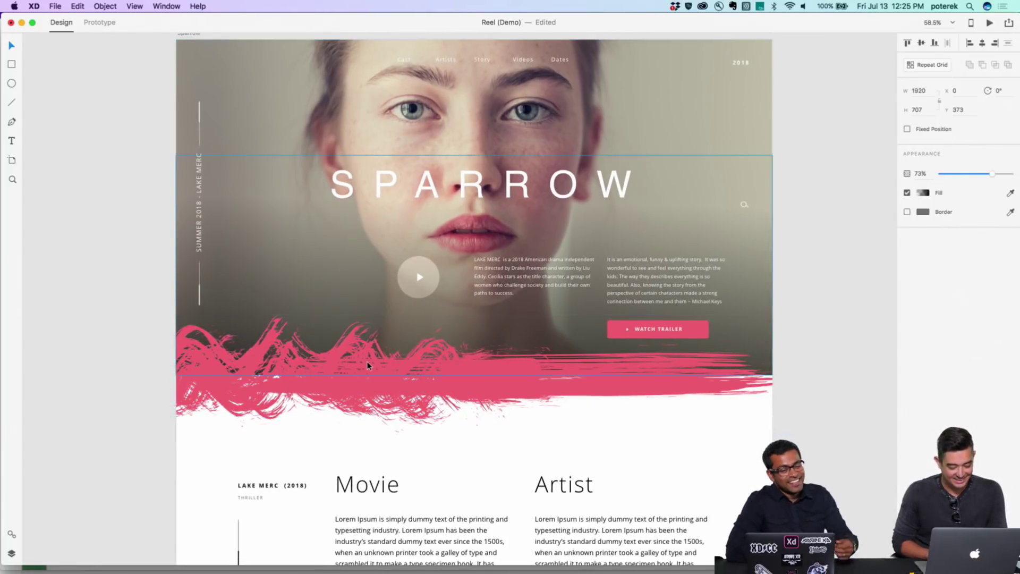
pyautogui.scroll(-2, 398, 365)
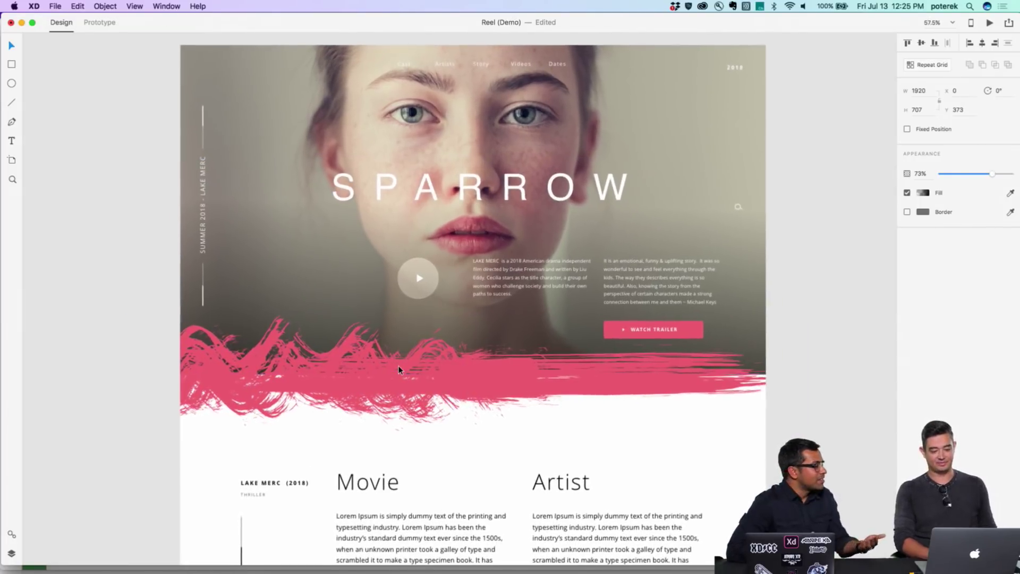
pyautogui.click(398, 365)
pyautogui.scroll(2, 398, 366)
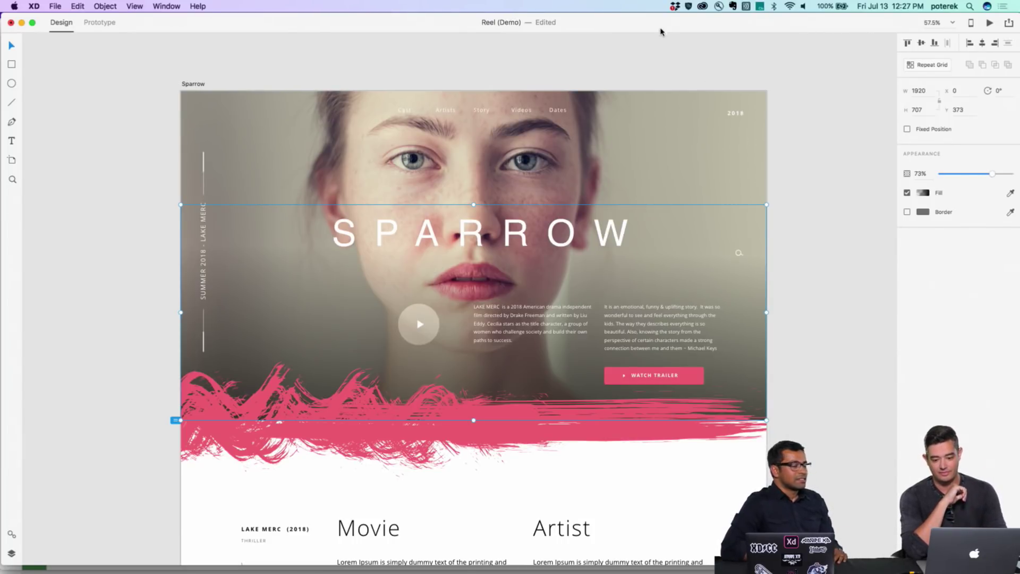
pyautogui.moveTo(658, 27)
pyautogui.mouseDown()
pyautogui.moveTo(667, 118)
pyautogui.moveTo(647, 52)
pyautogui.moveTo(662, 19)
pyautogui.mouseUp()
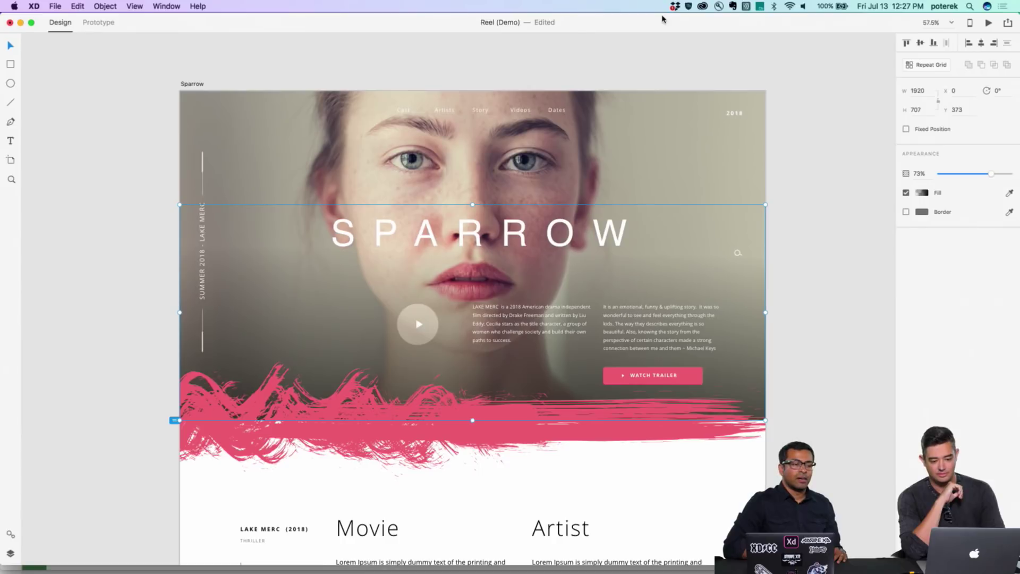
pyautogui.press('super+Tab')
pyautogui.press('super+Tab')
pyautogui.press('super+Tab')
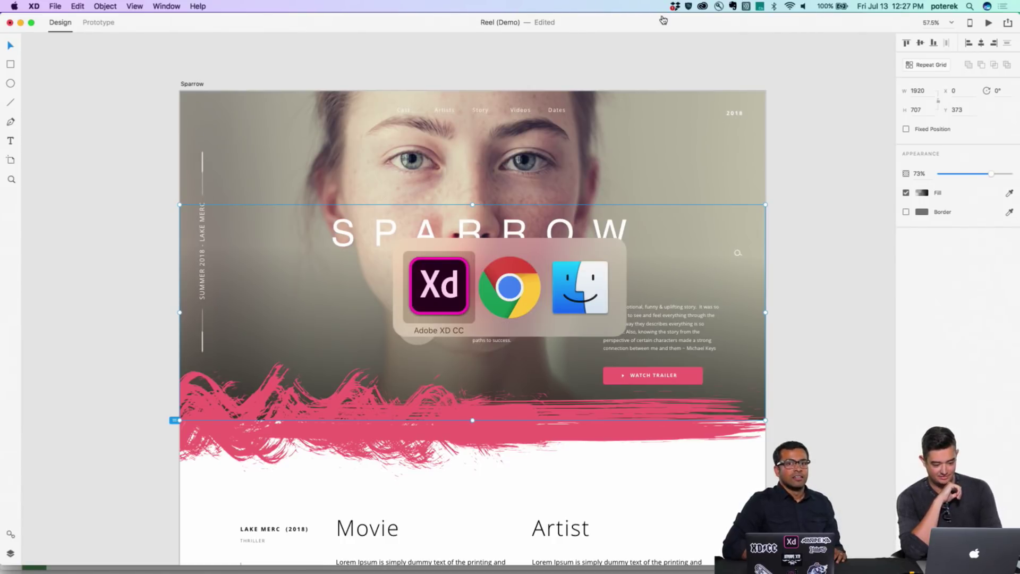
pyautogui.press('super+Tab')
pyautogui.press('super+Tab')
pyautogui.press('super+Tab')
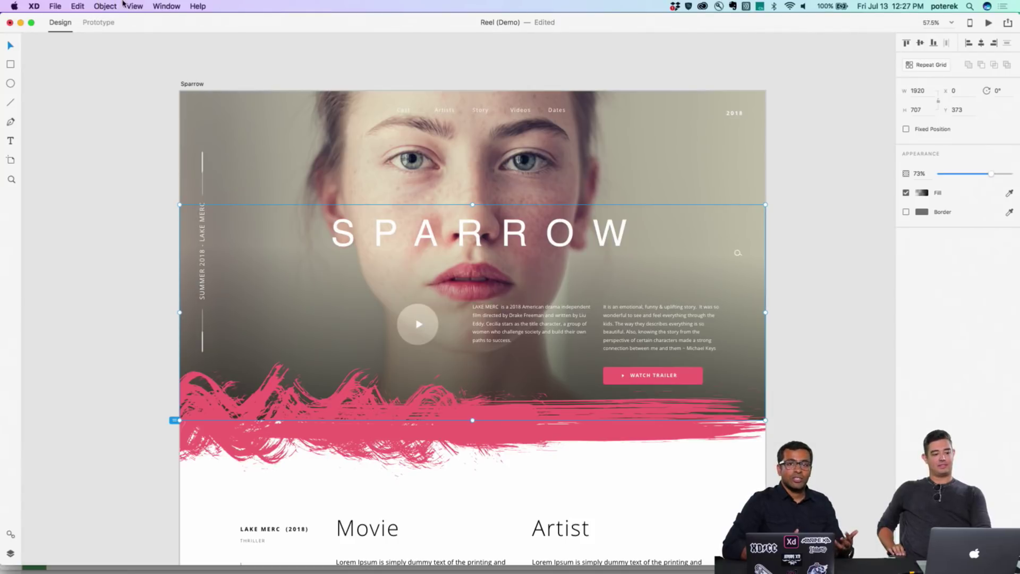
# - Switch from the Reel demo to the open LIVE_QUIZ document
pyautogui.click(166, 6)
pyautogui.click(165, 6)
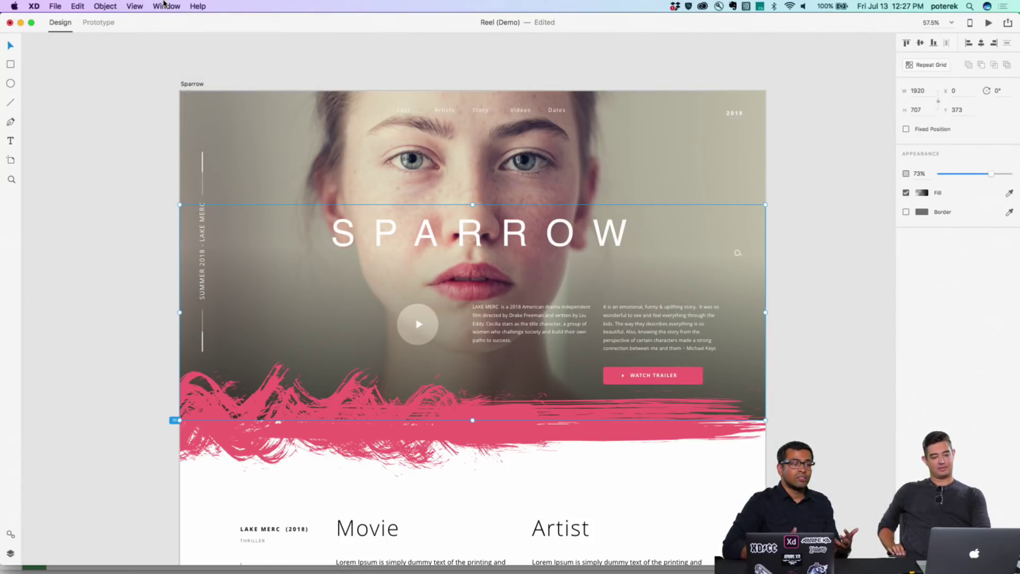
pyautogui.click(164, 5)
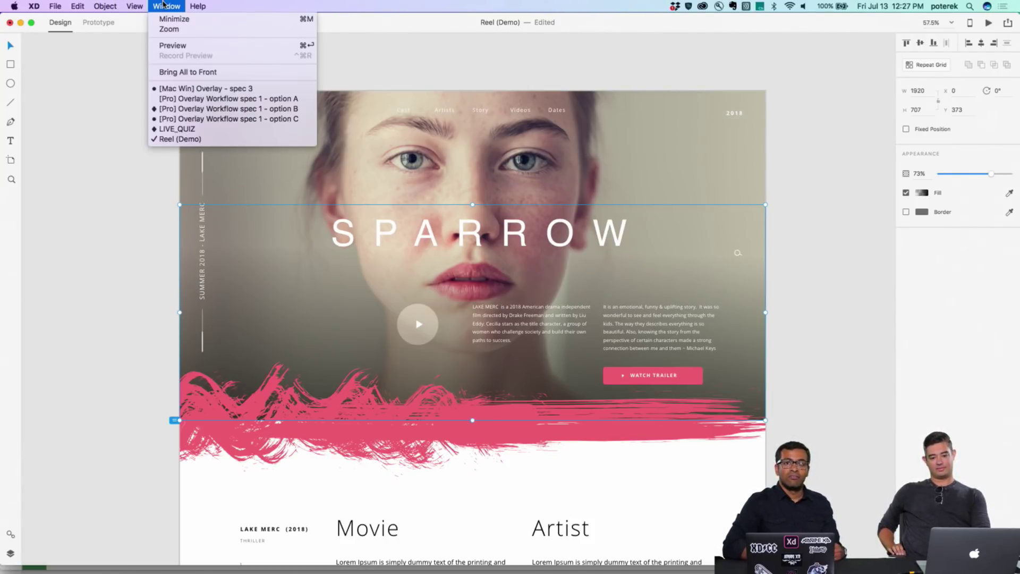
pyautogui.click(164, 5)
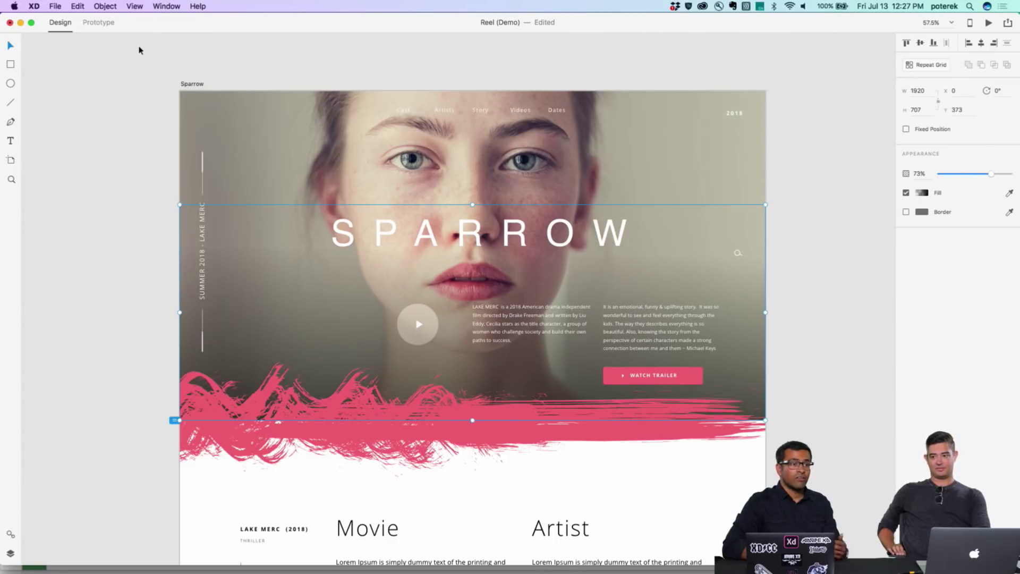
pyautogui.click(164, 5)
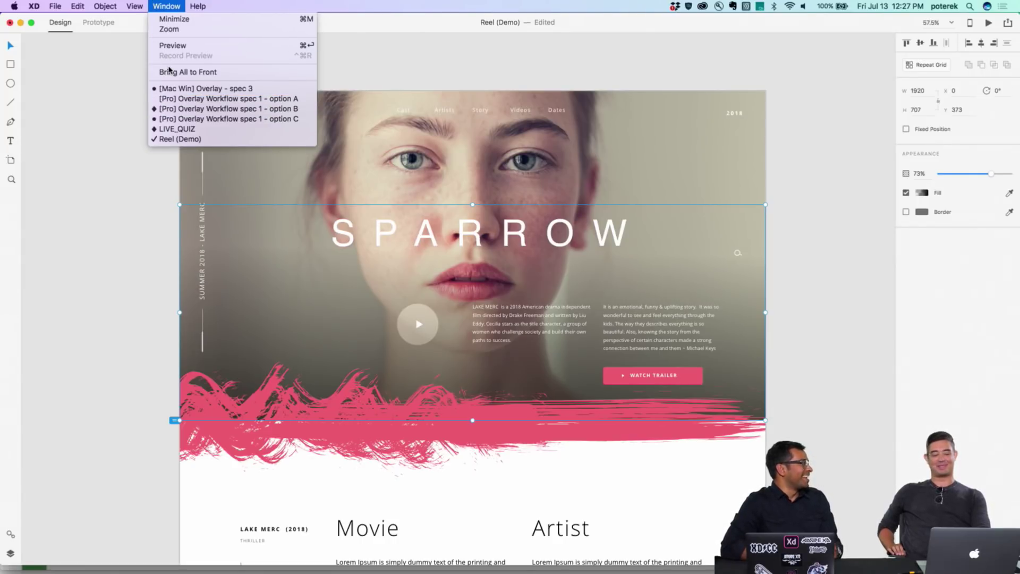
pyautogui.click(174, 129)
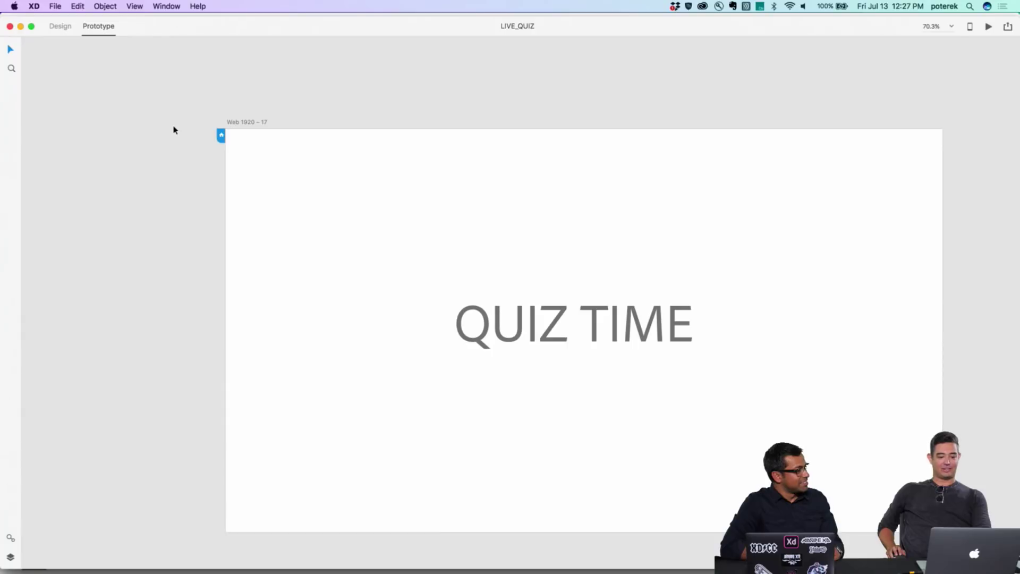
pyautogui.hscroll(5, 554, 145)
pyautogui.scroll(-2, 553, 145)
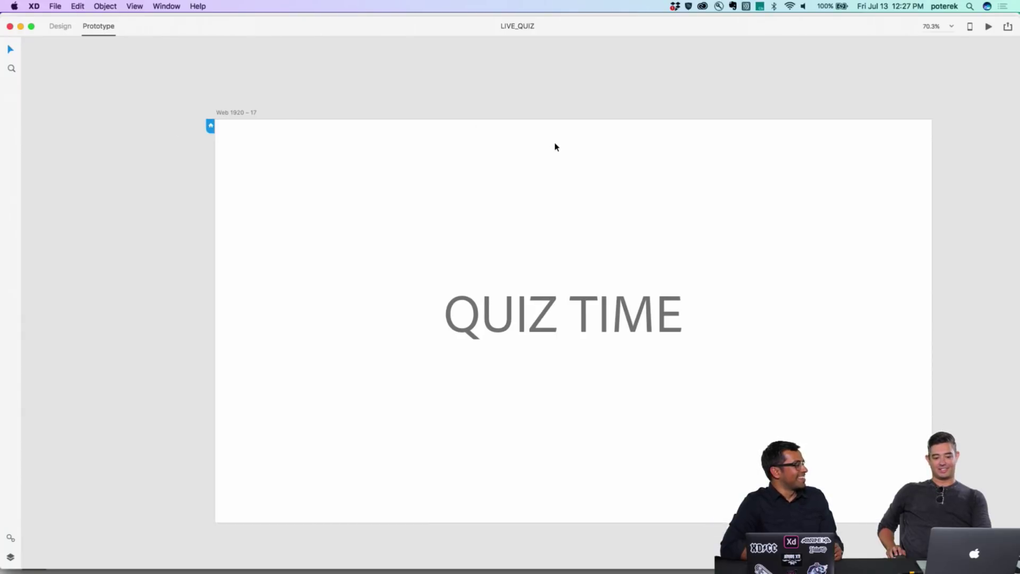
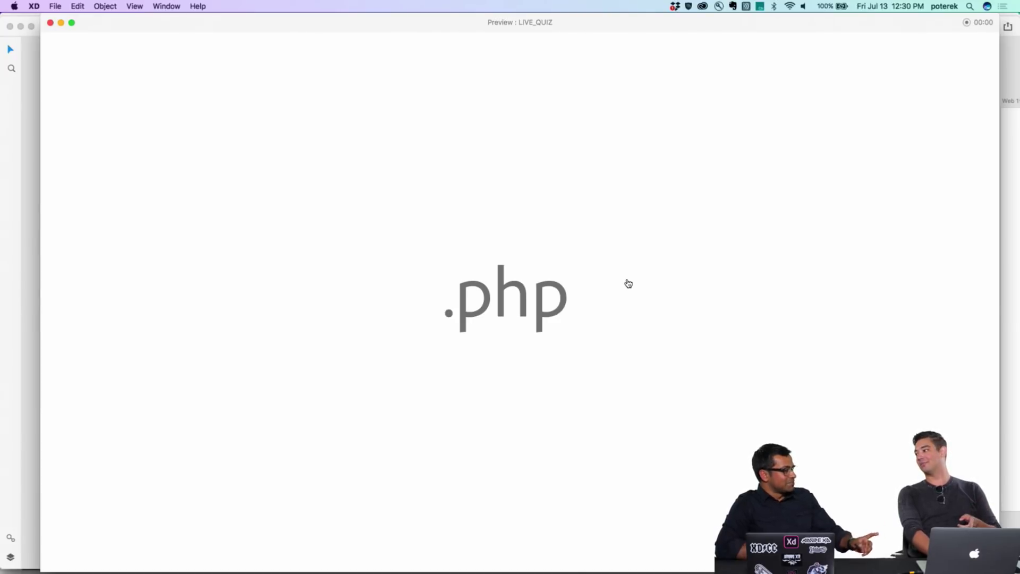
# - Reveal the answer for the .php question in the quiz preview and advance past it
pyautogui.click(627, 282)
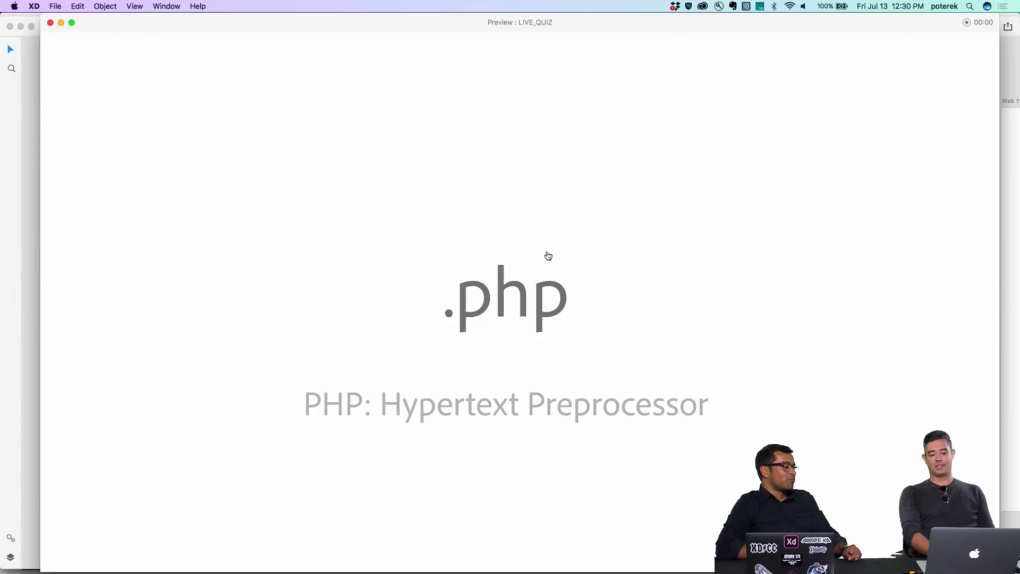
pyautogui.click(547, 255)
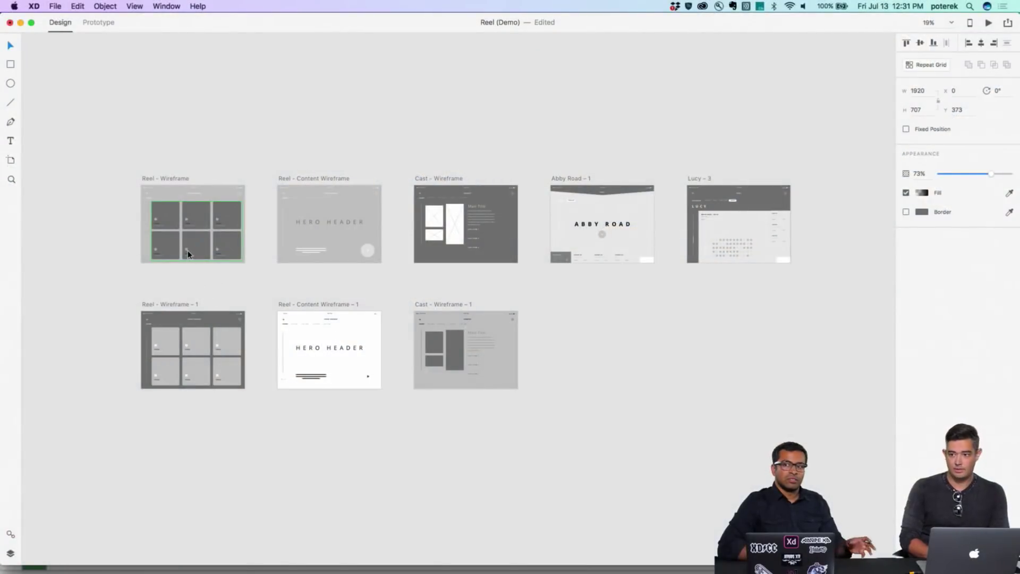
# - Inspect the Reel wireframe's card grid, and select the white pill behind the BIO label on the Artists artboard
pyautogui.scroll(10, 157, 228)
pyautogui.scroll(1, 157, 231)
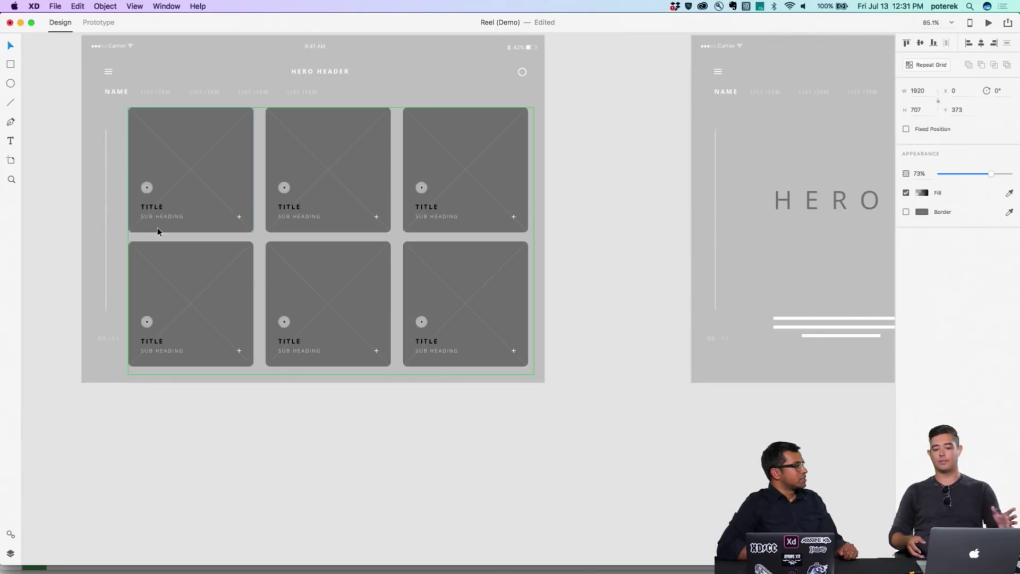
pyautogui.scroll(-10, 158, 231)
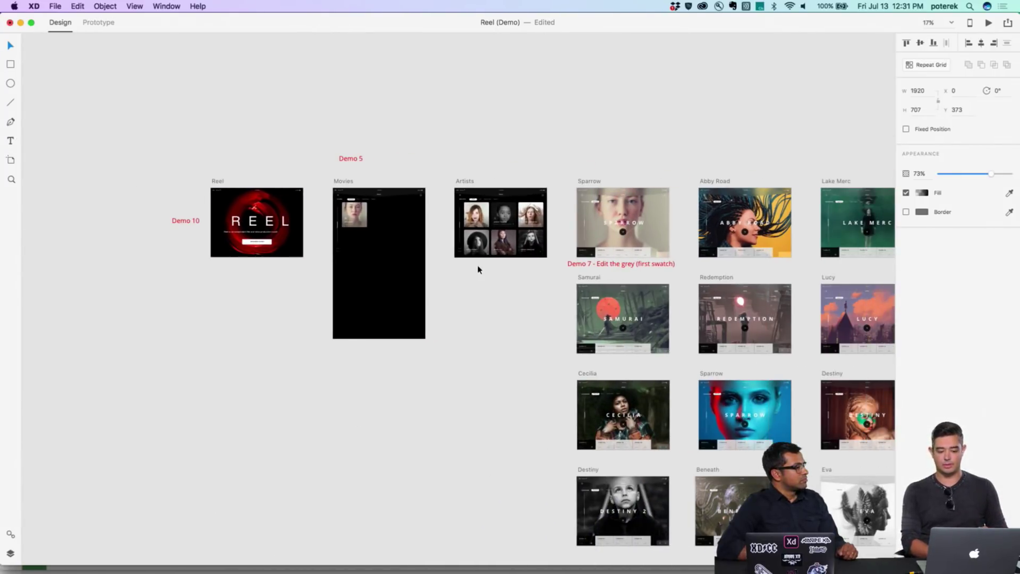
pyautogui.scroll(8, 477, 265)
pyautogui.scroll(3, 477, 265)
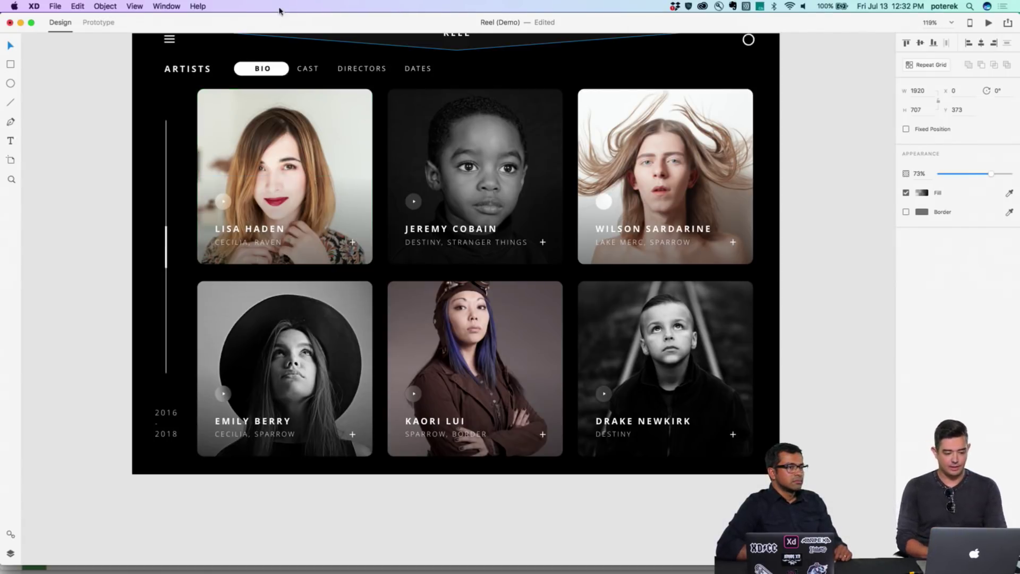
pyautogui.doubleClick(272, 66)
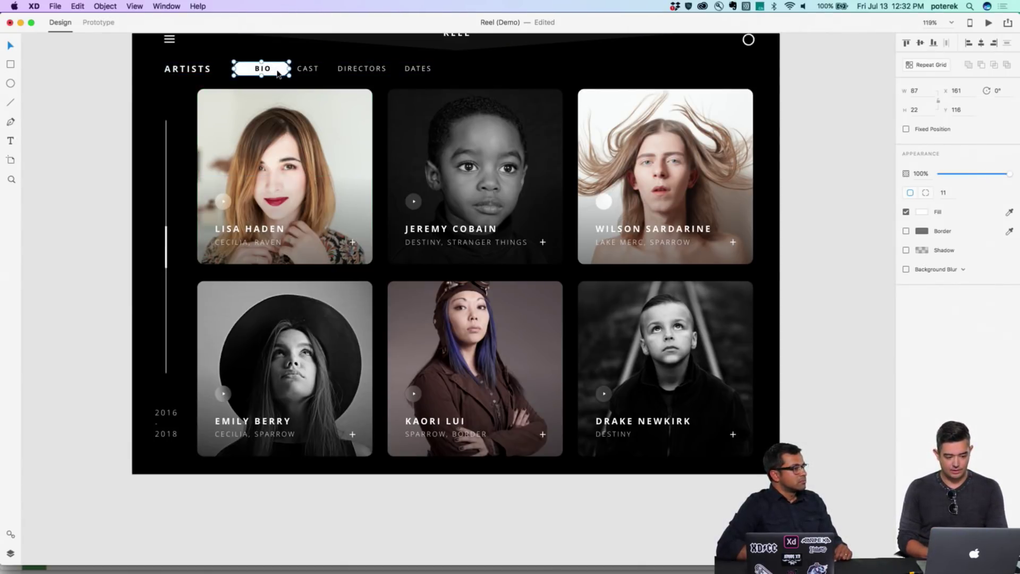